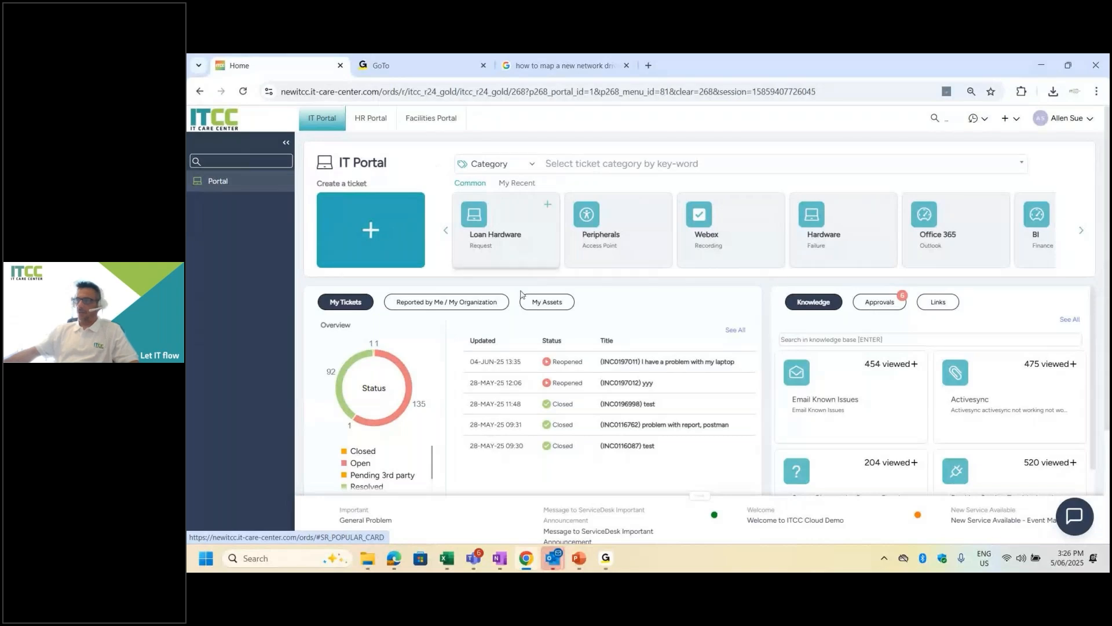
Switch from the HR portal to the Facilities portal and open the scheduled repair ticket from the chat
click(377, 120)
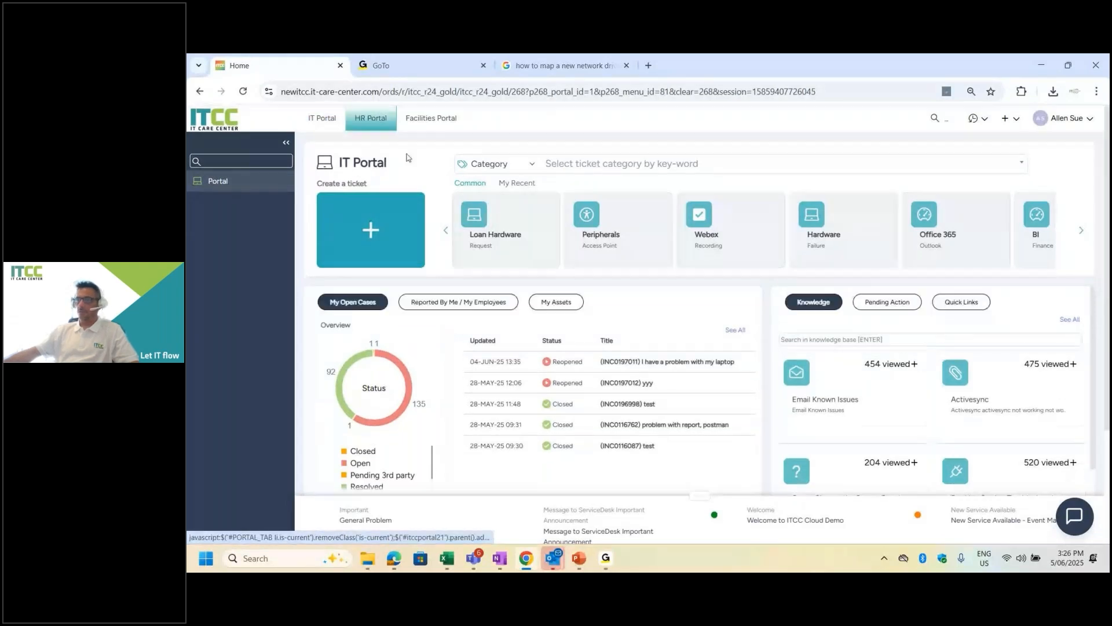
click(435, 120)
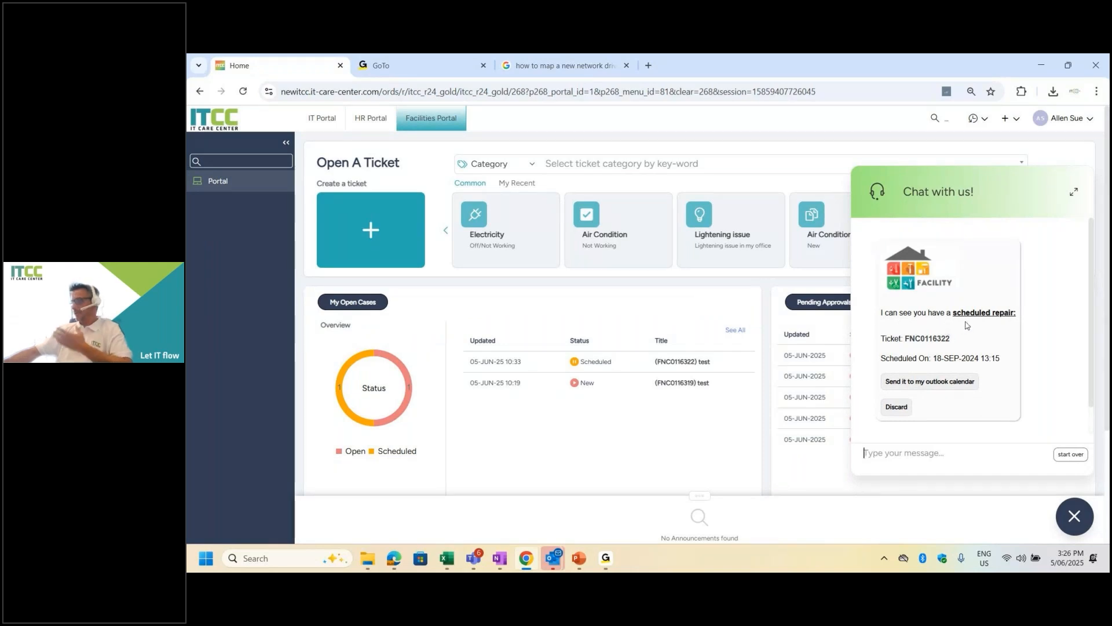
click(930, 339)
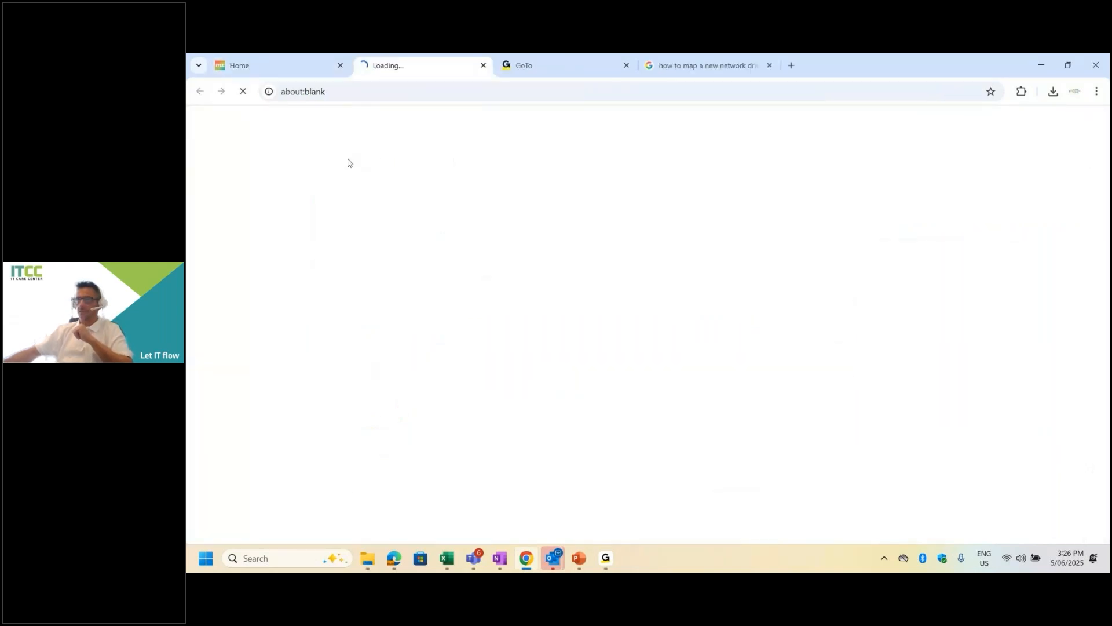
Add the scheduled repair to the Outlook calendar, then review a pending HR approval in chat and restart it
click(293, 74)
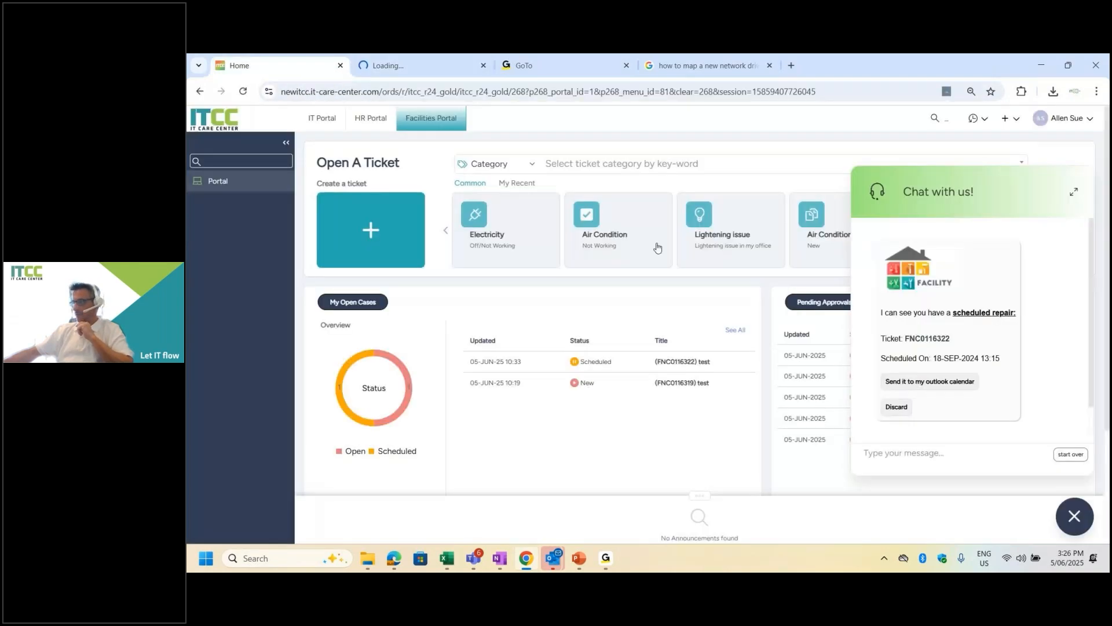
click(930, 382)
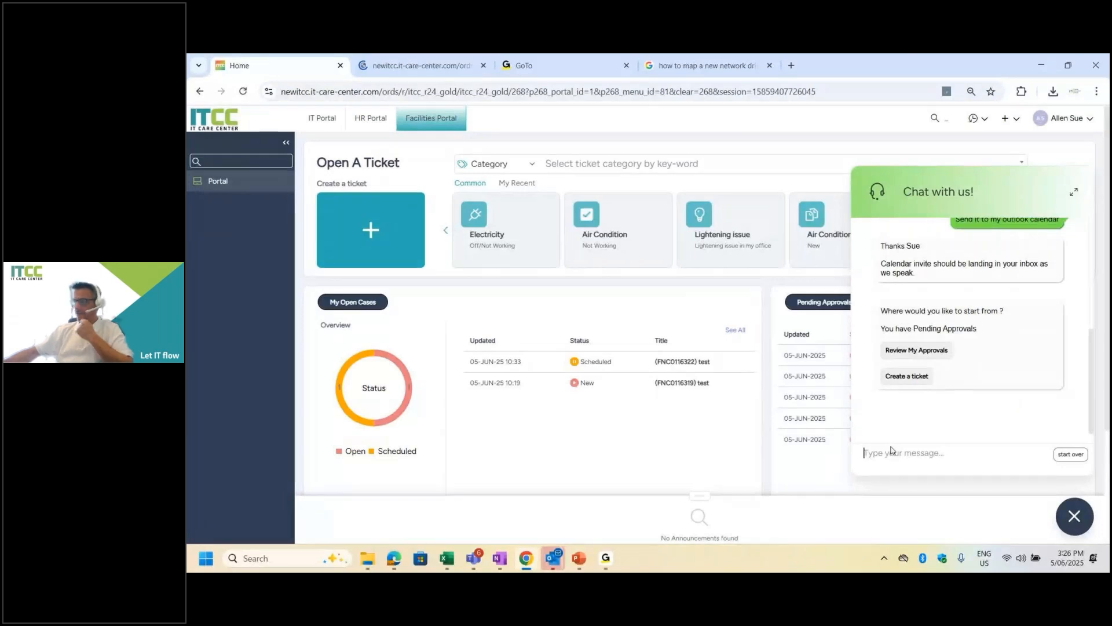
click(369, 120)
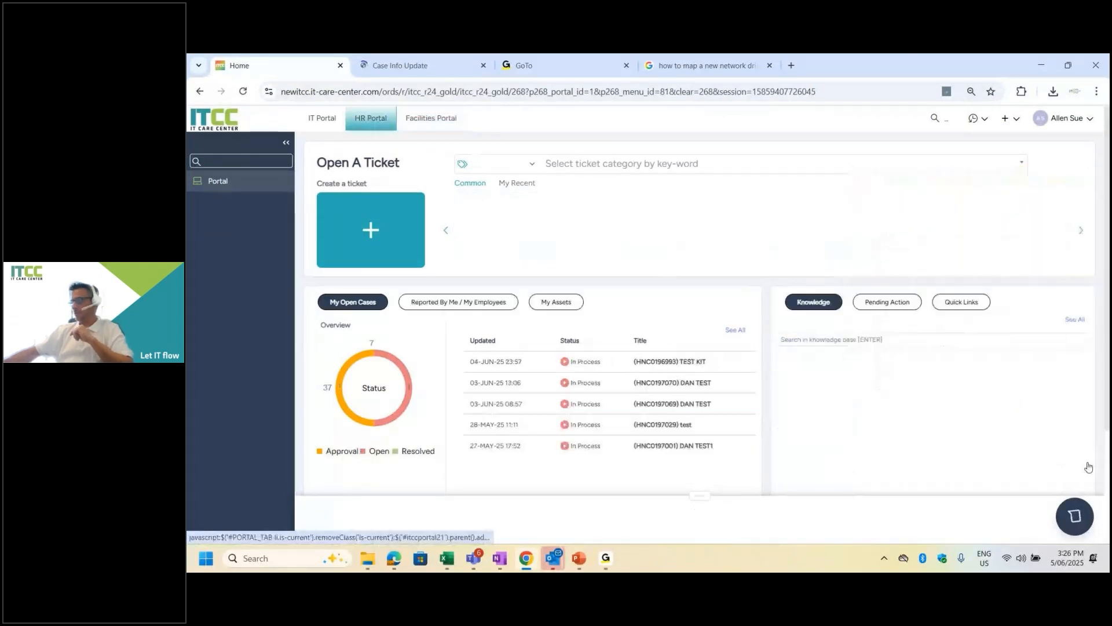
click(1074, 515)
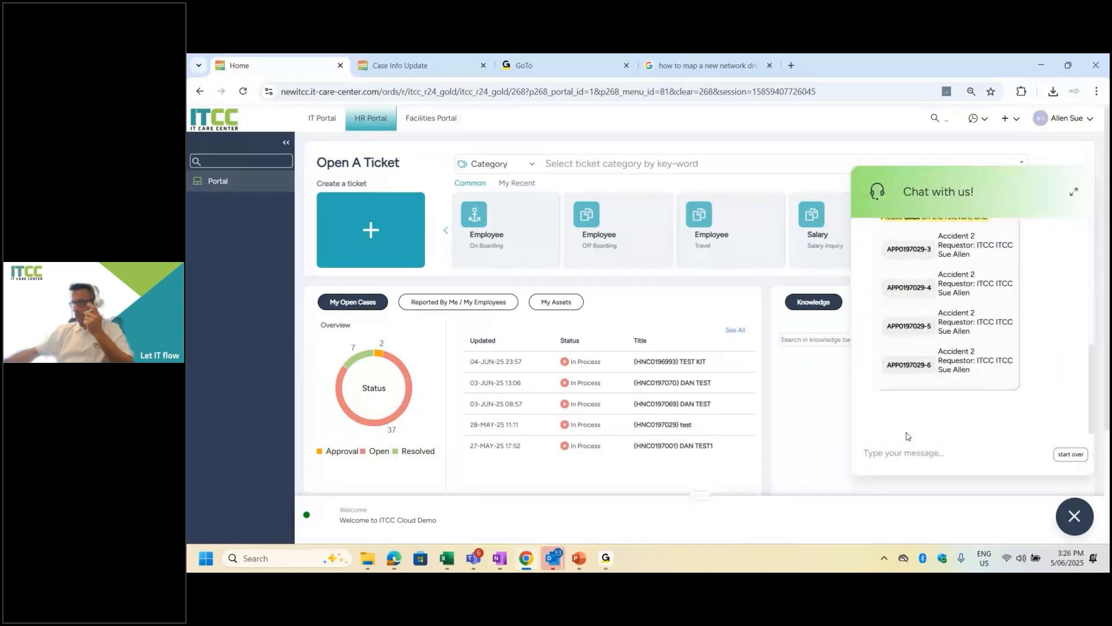
scroll(925, 372, up, 2)
click(921, 371)
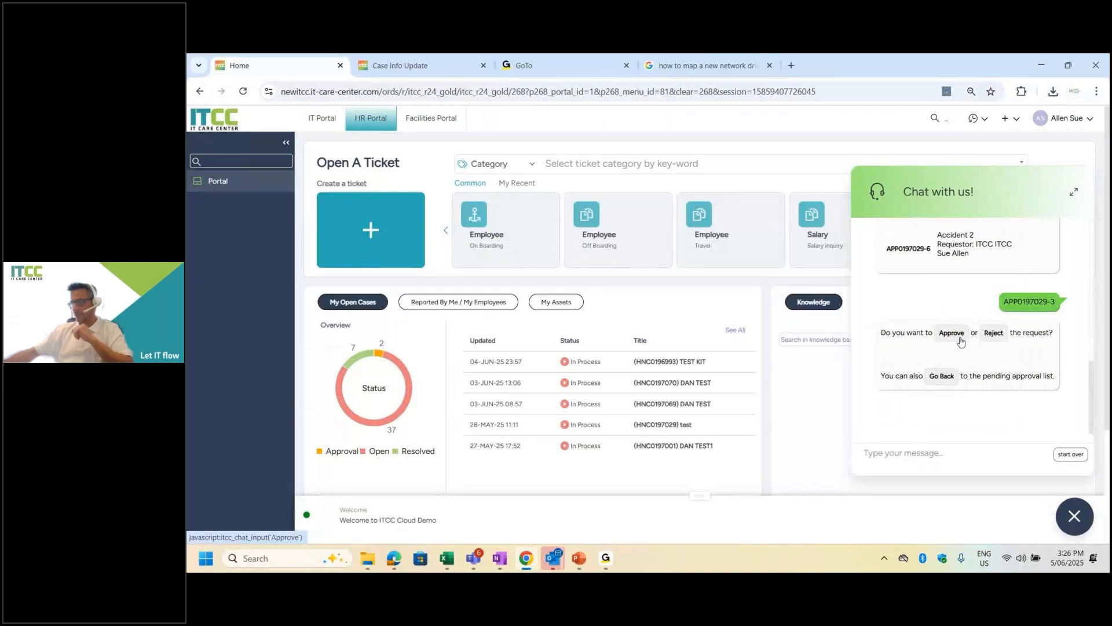
click(1069, 456)
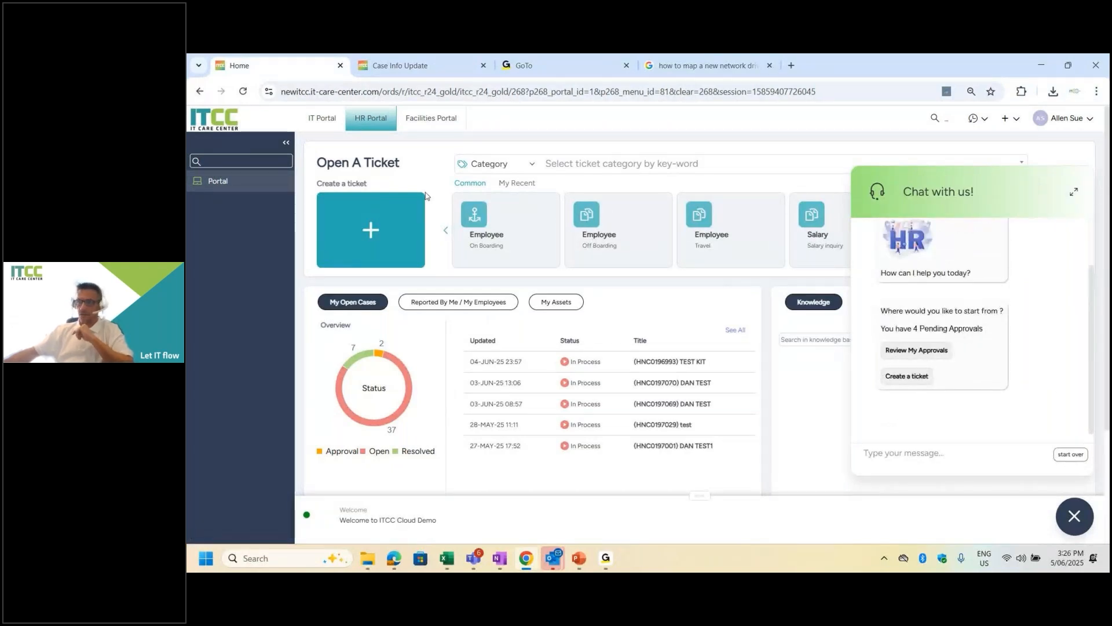
Back in the IT portal, read and close the Activesync knowledge article
click(326, 120)
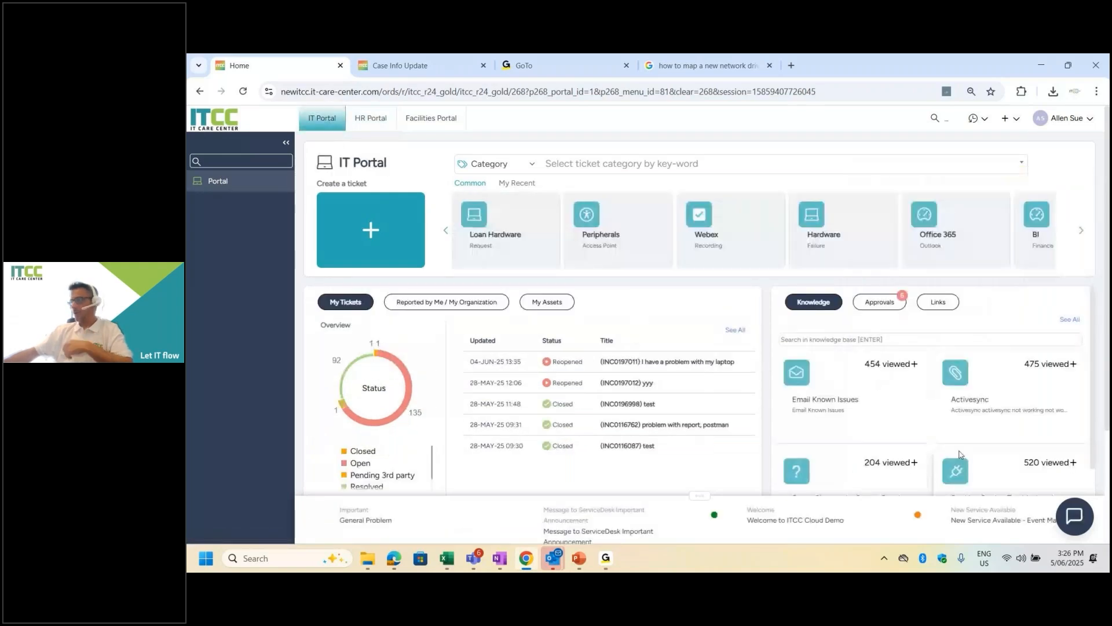
click(1008, 417)
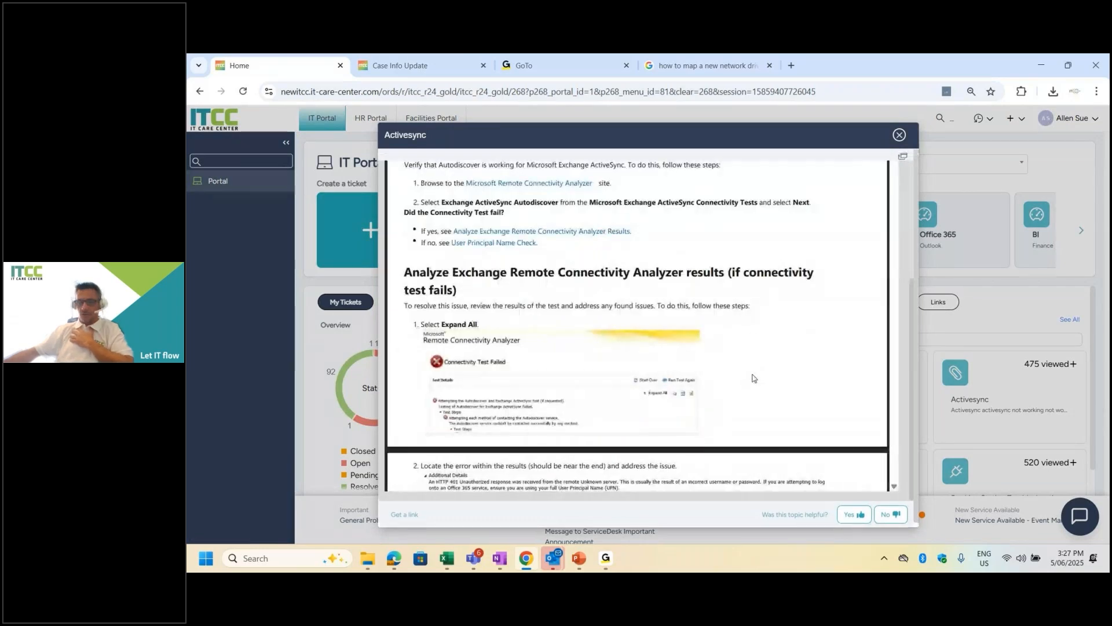
scroll(751, 379, up, 3)
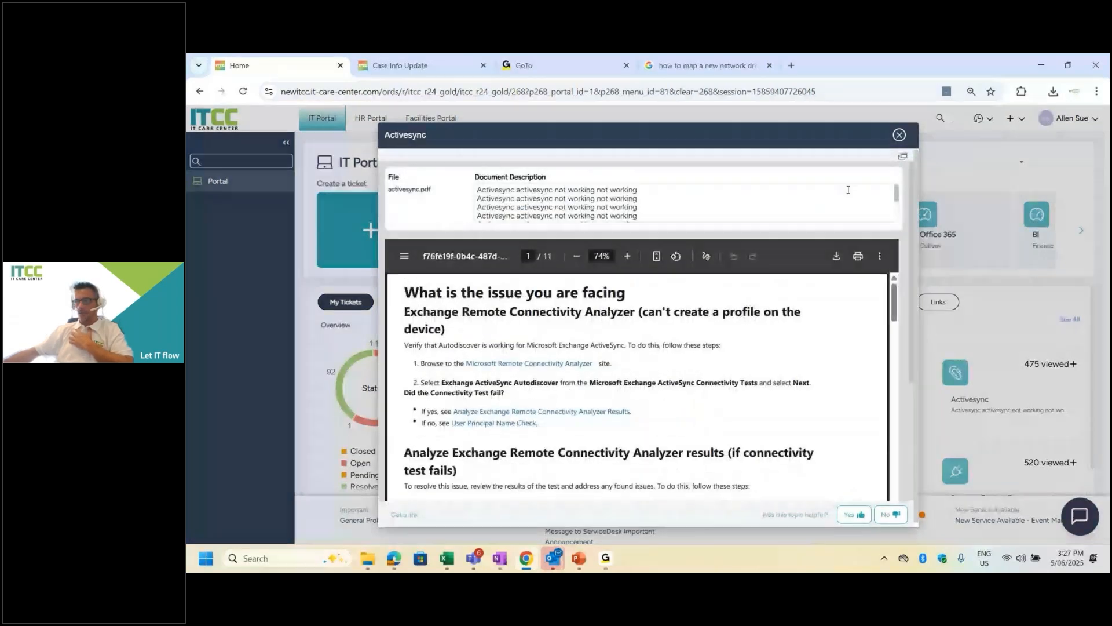
click(899, 136)
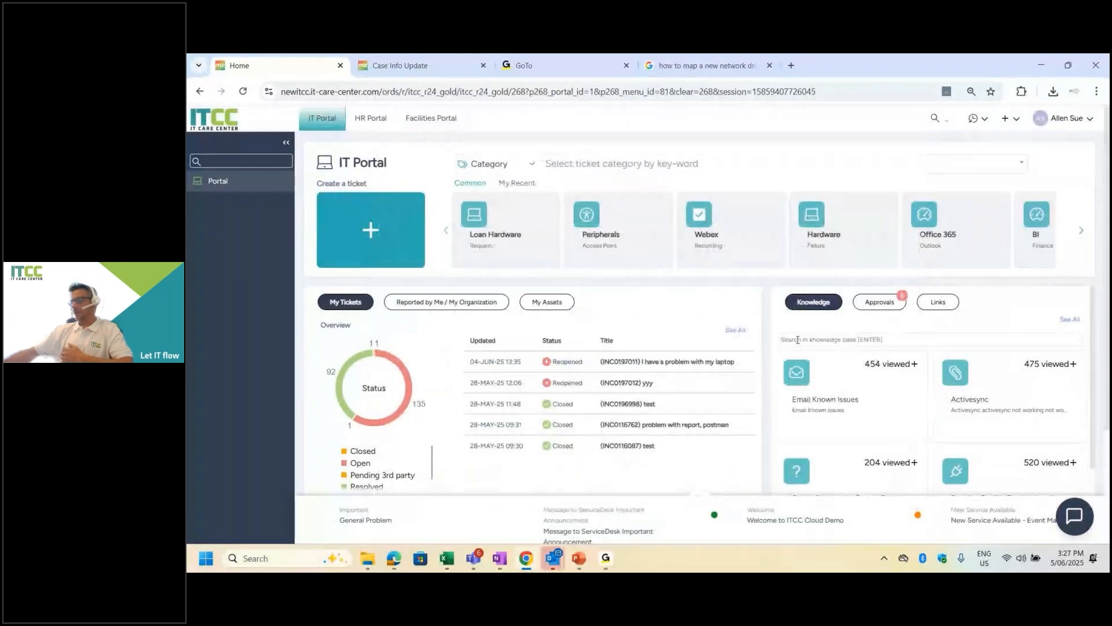
Open the pending Asset Signature approval, draw a signature, and close it without approving
click(873, 311)
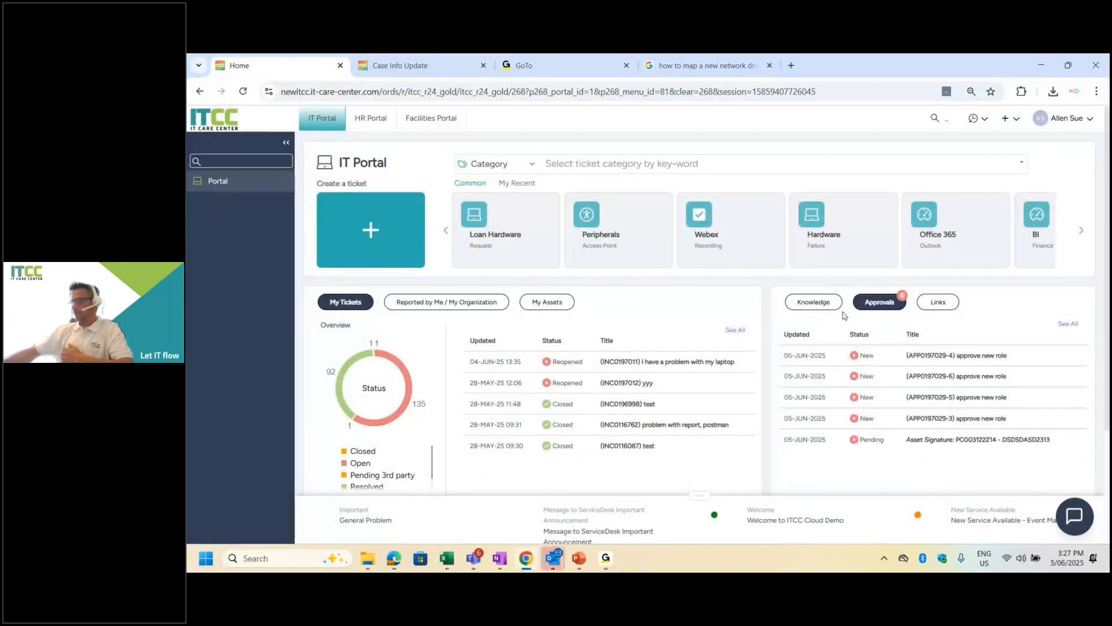
click(965, 439)
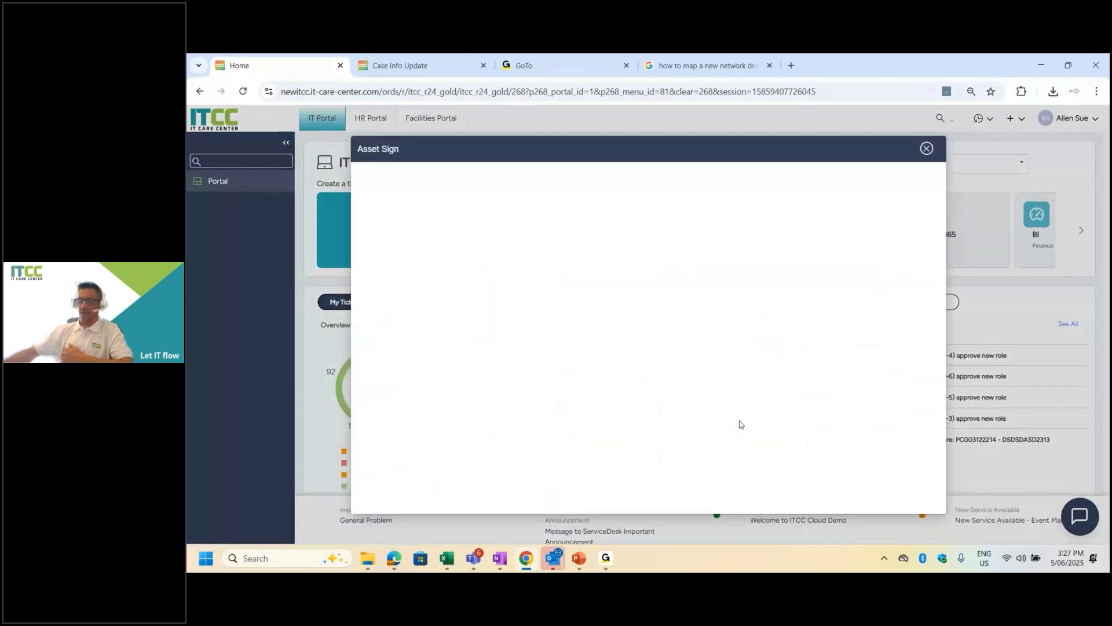
mouse_move(749, 427)
mouse_down()
mouse_move(762, 447)
mouse_move(821, 441)
mouse_up()
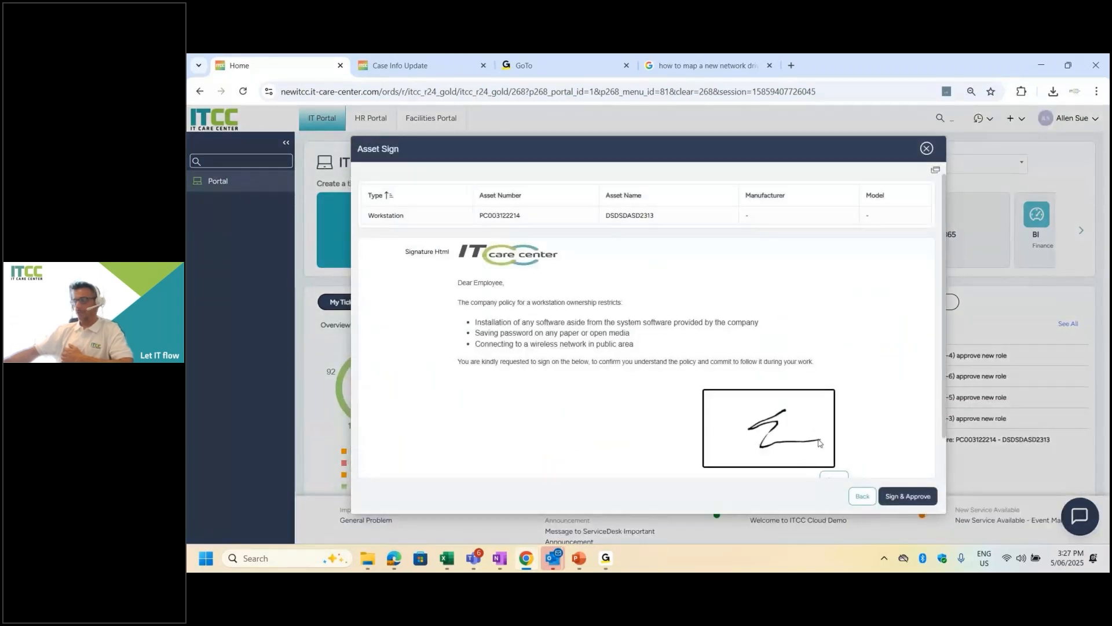
click(926, 148)
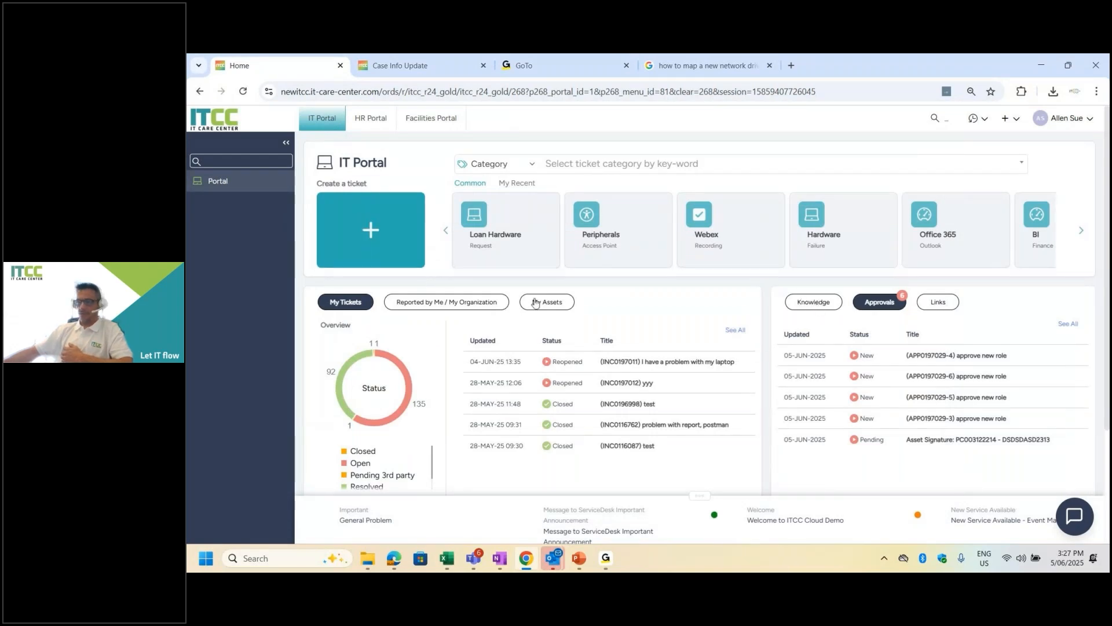
View the full list of my assets, then close it
click(553, 303)
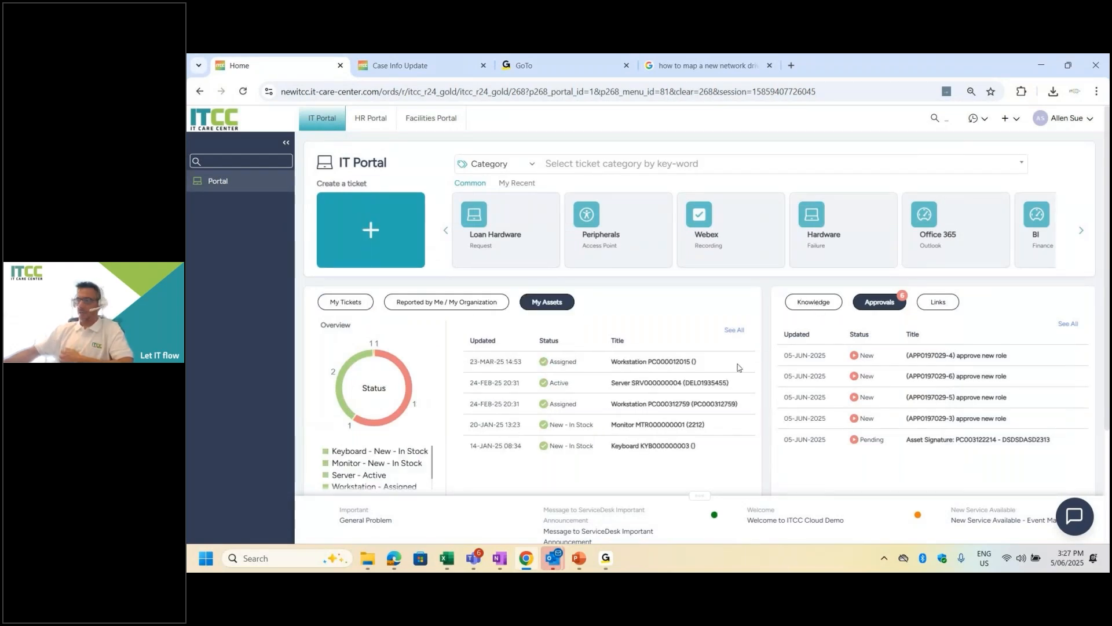
click(735, 330)
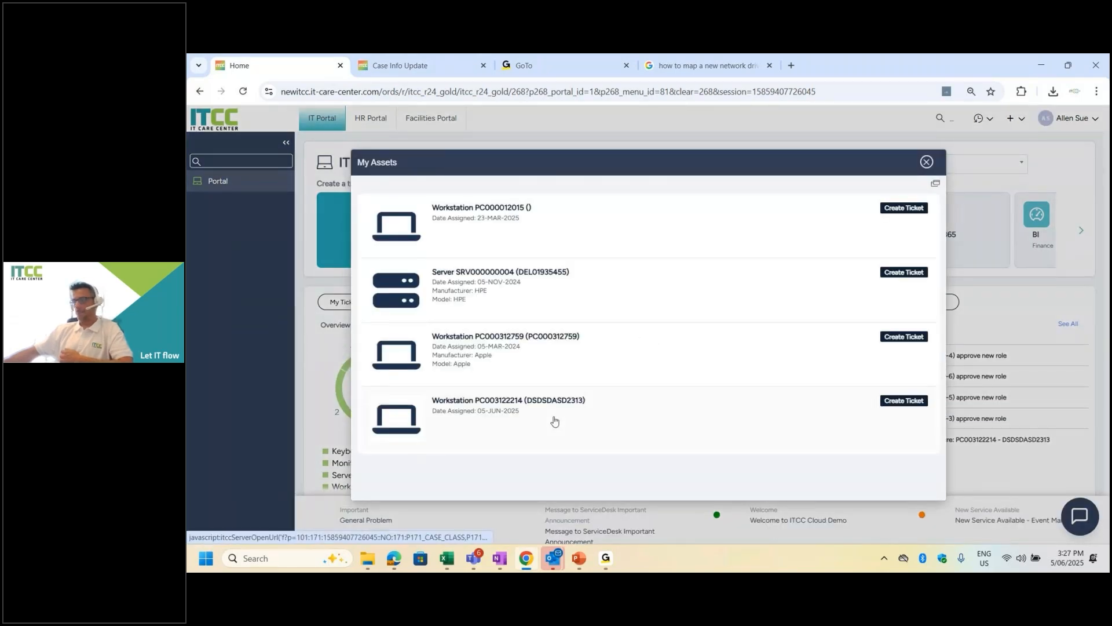
click(926, 162)
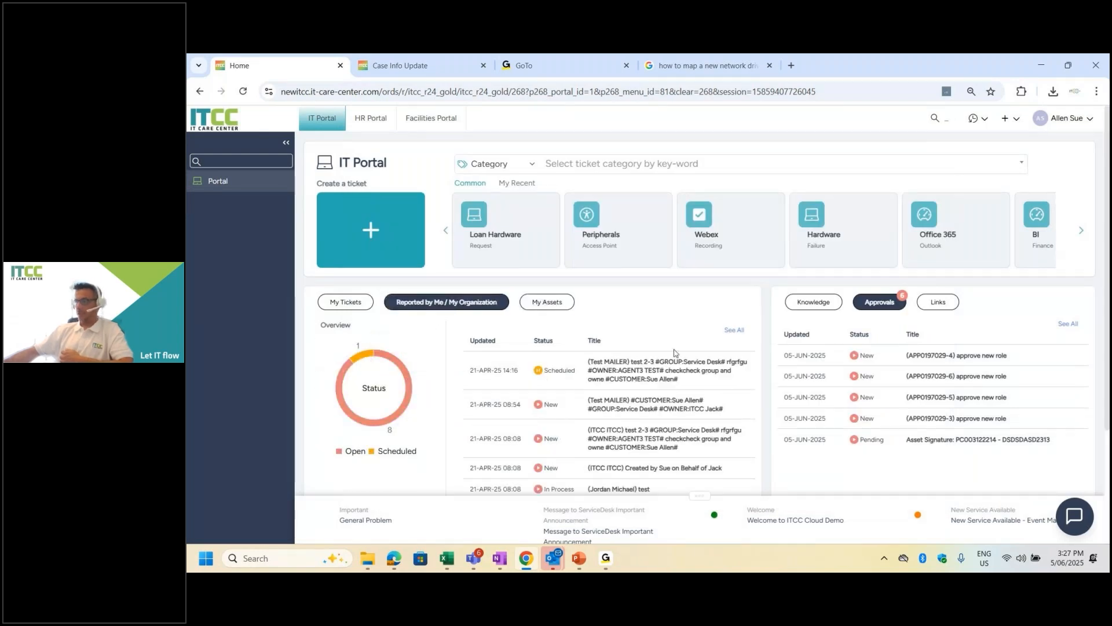
View the full list of open cases, close it, and open the support chat
click(734, 330)
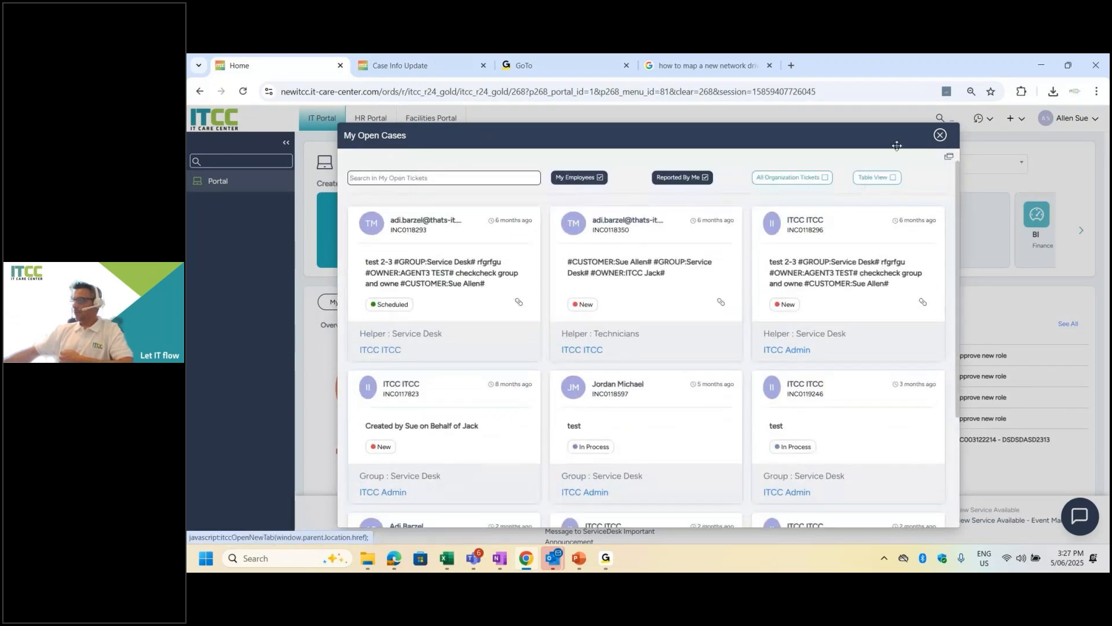
click(940, 135)
click(1066, 522)
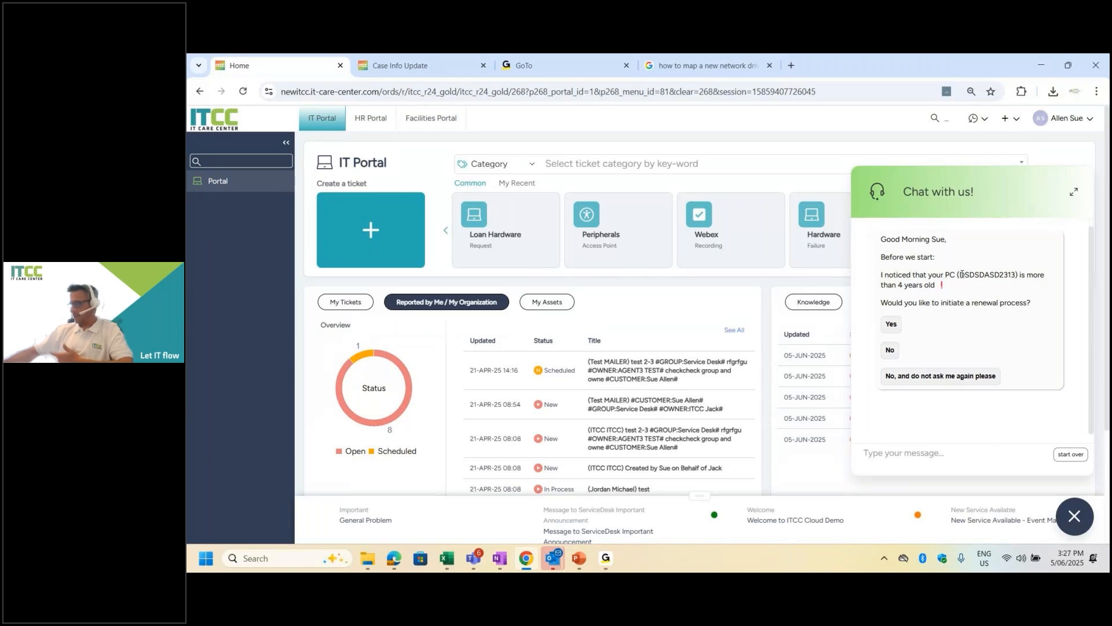
Decline renewing the old PC, start the AI Assistant, and switch to the ITCC bot in Teams
drag(960, 275, 1000, 275)
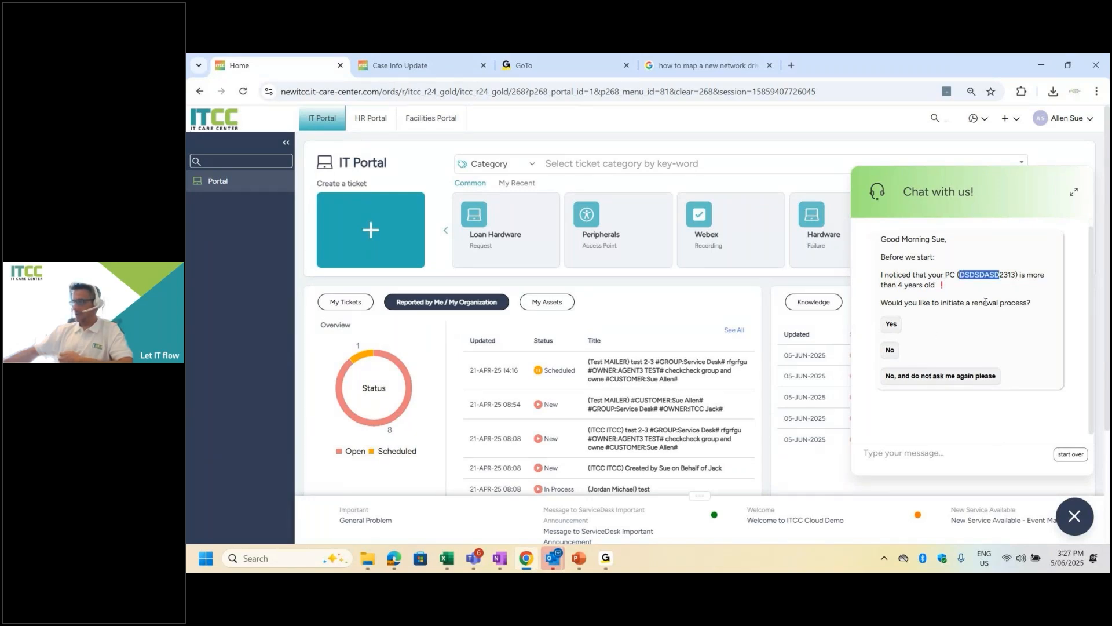
click(890, 349)
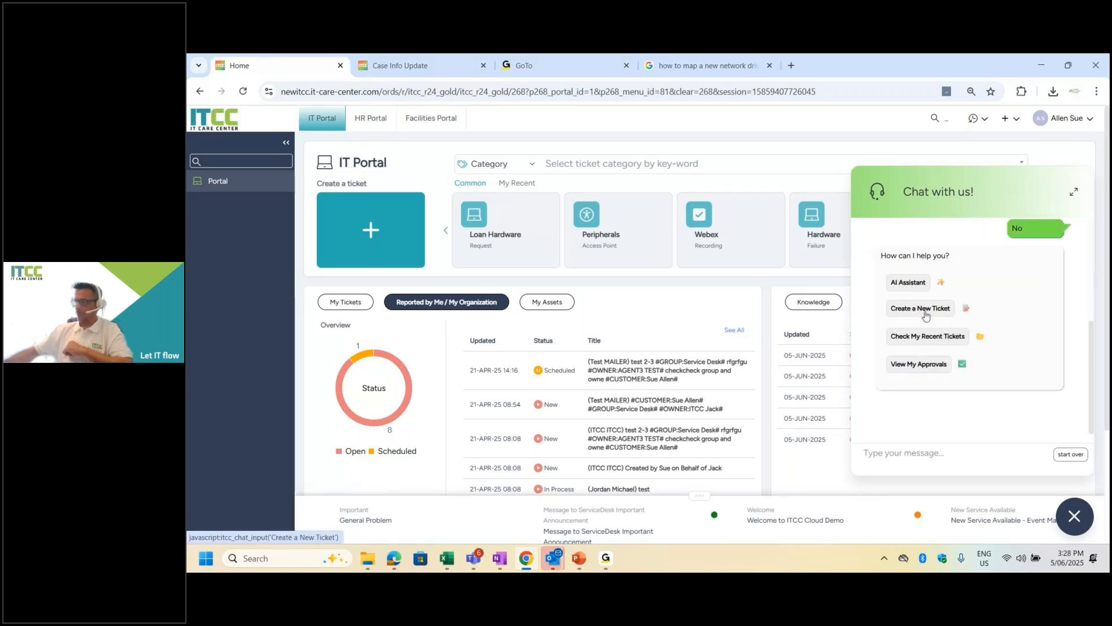
click(909, 283)
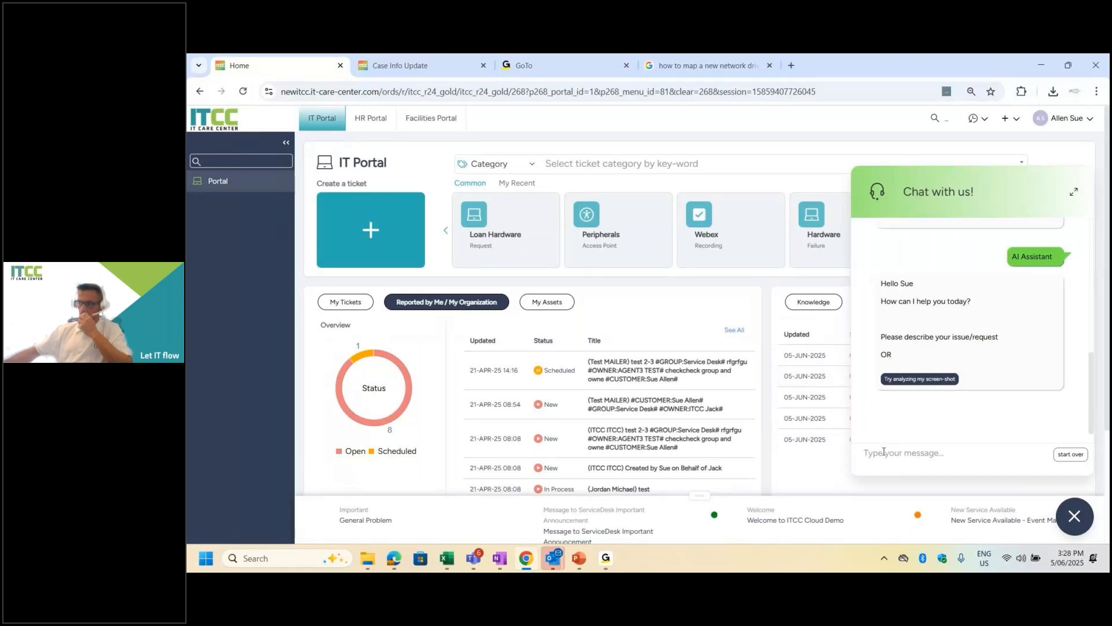
click(475, 557)
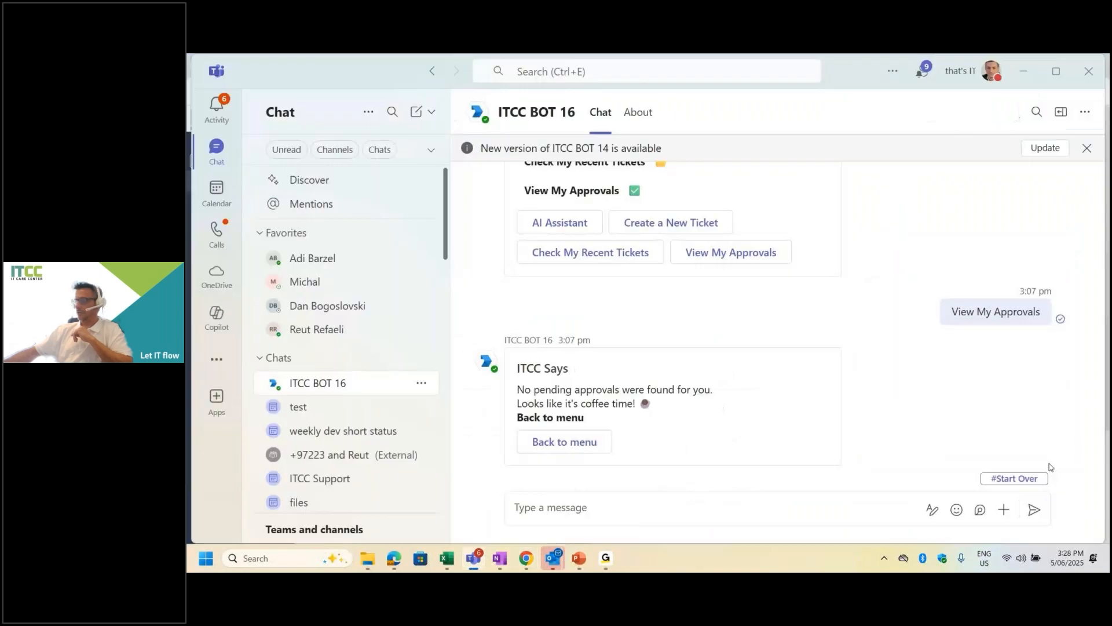
Restart the ITCC BOT 16 conversation and launch its AI Assistant to get the screenshot prompt
click(994, 483)
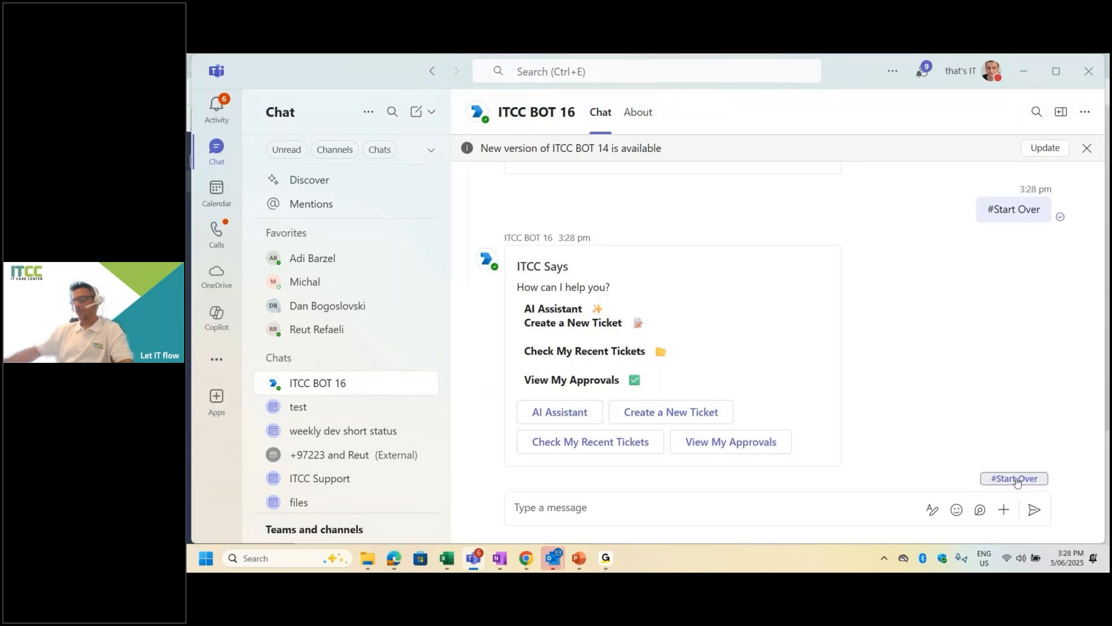
key(alt+Tab)
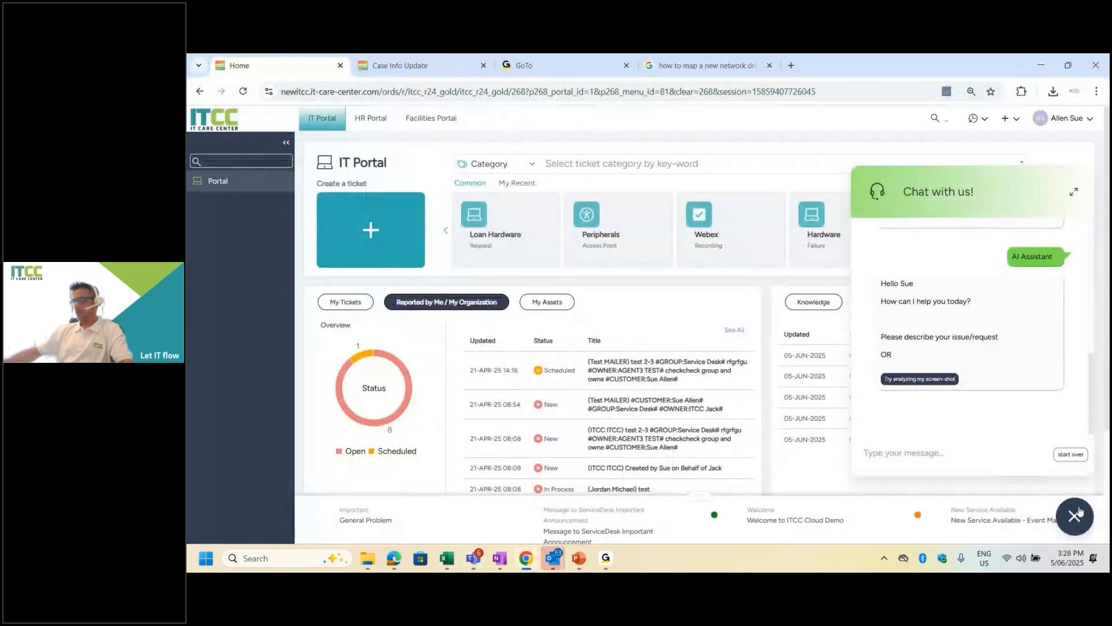
key(alt+Tab)
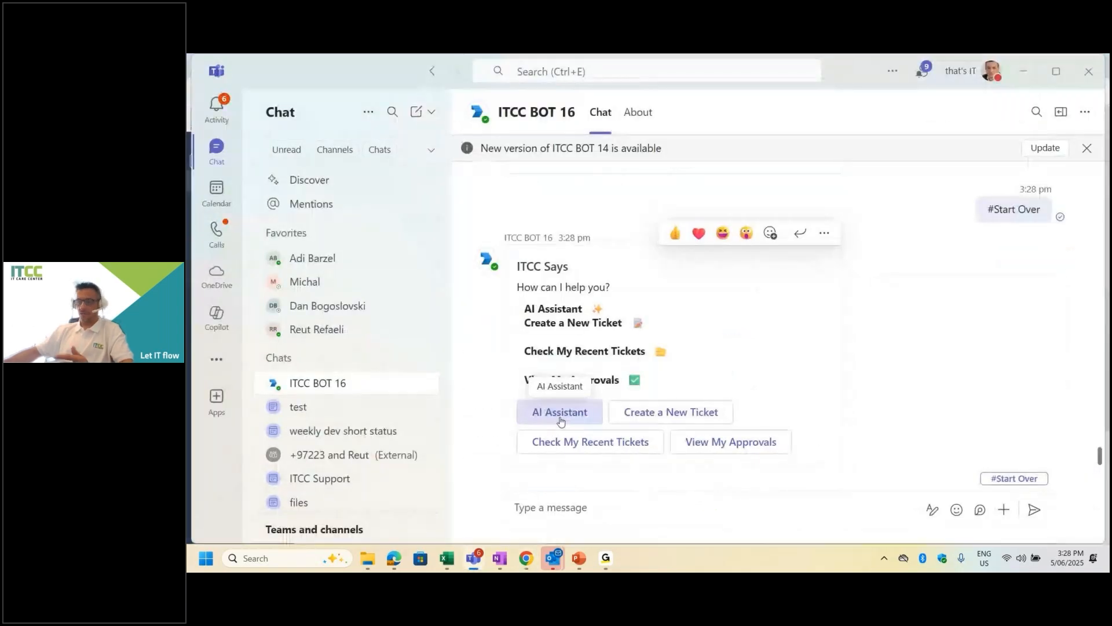
click(575, 499)
click(560, 412)
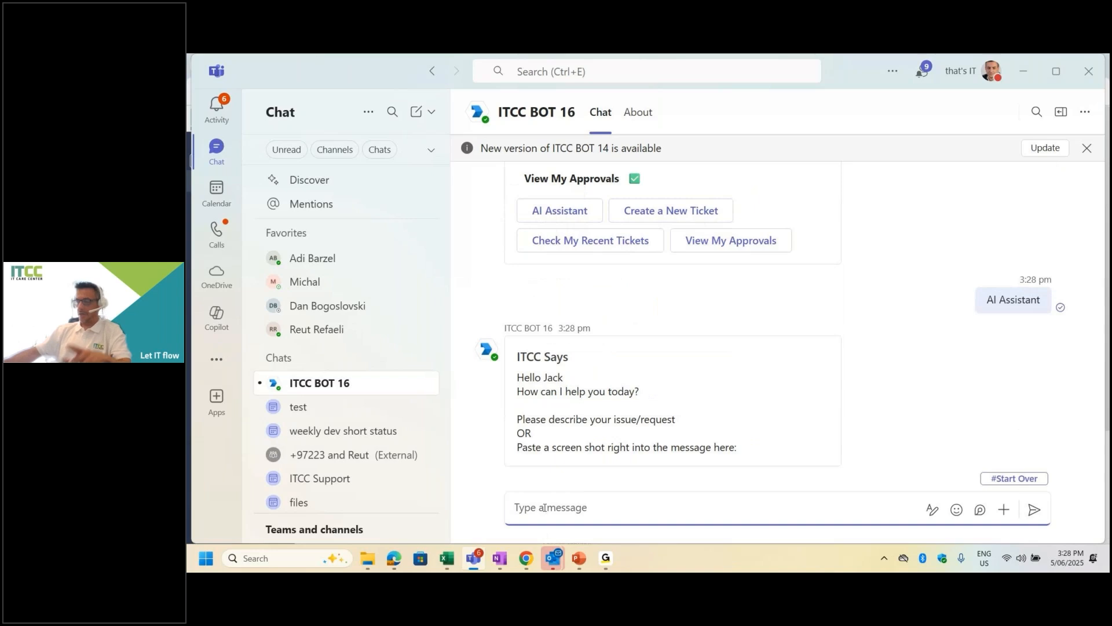
mouse_move(529, 565)
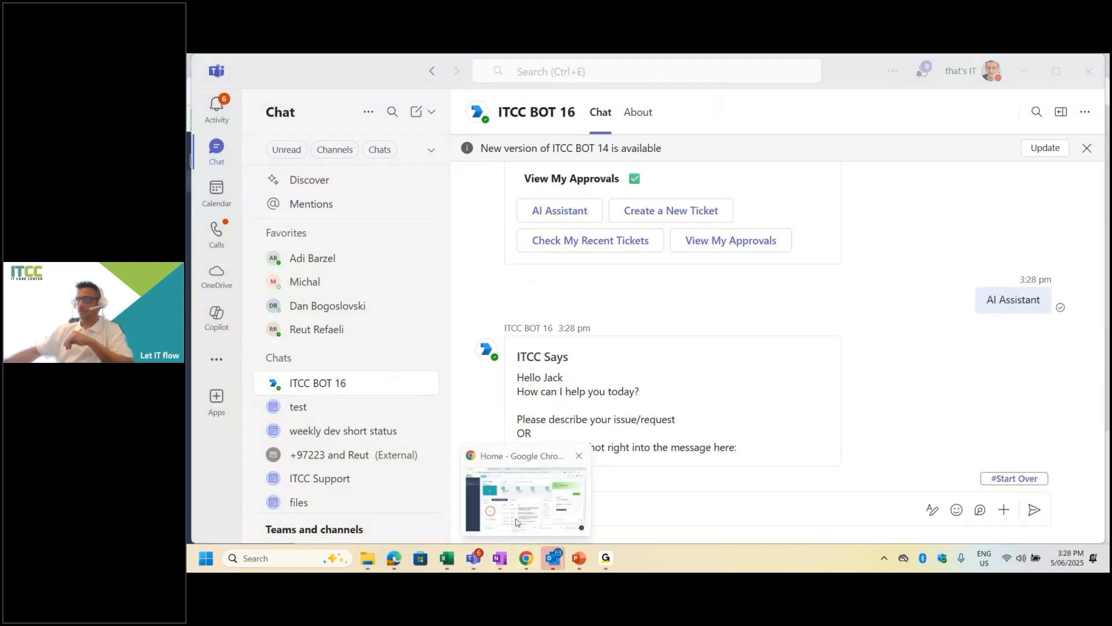
Snip the Map Network Drive video thumbnail from the network-drive image results in Chrome
click(529, 565)
click(701, 65)
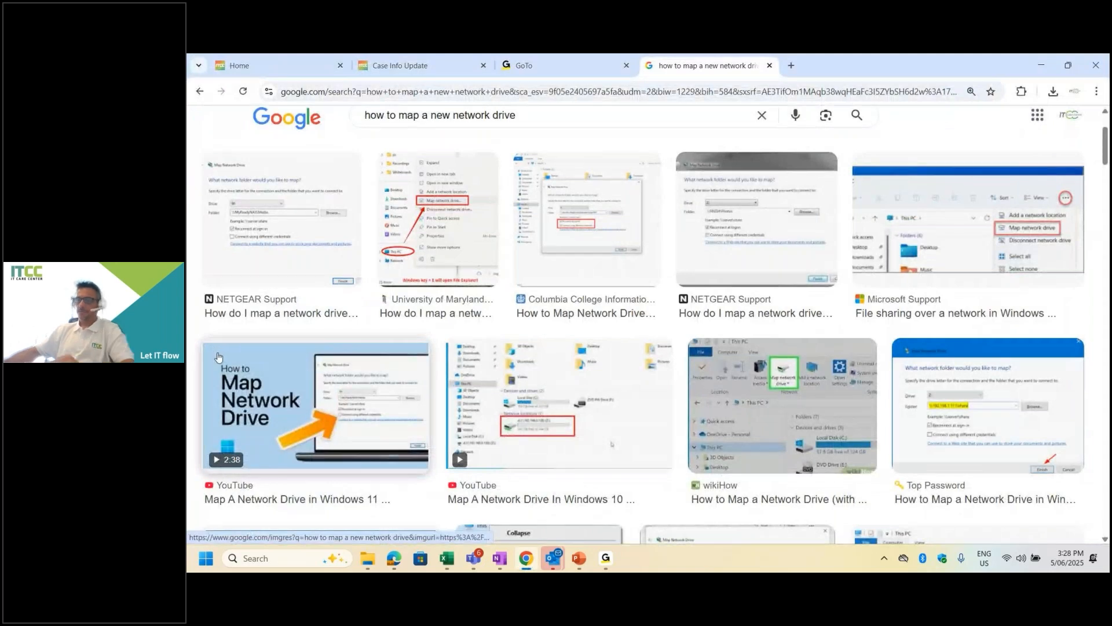
key(super+shift+s)
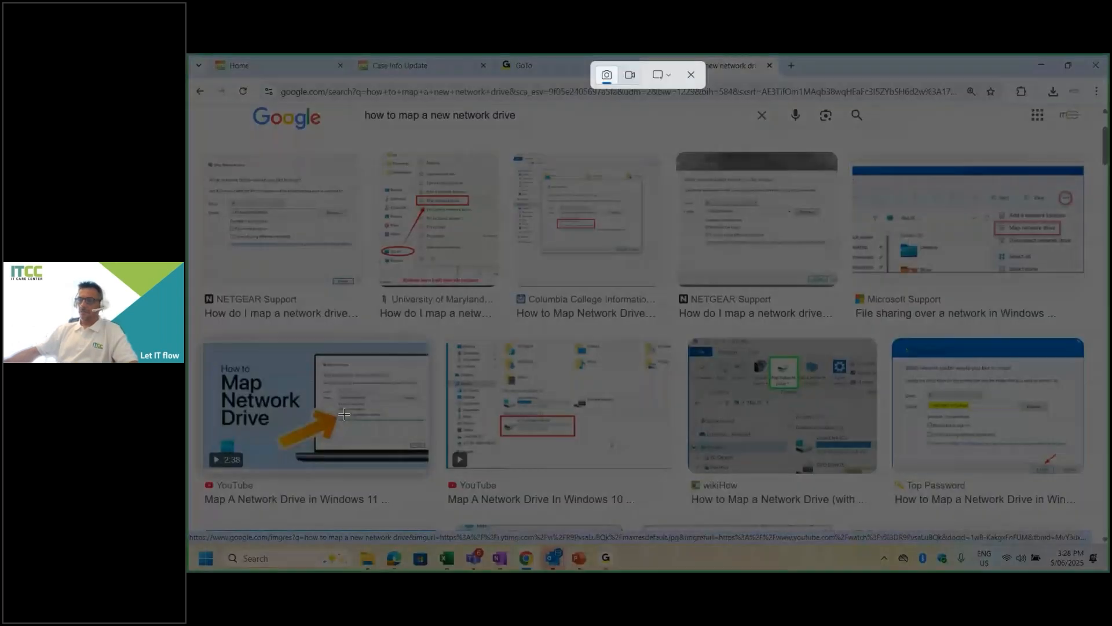
drag(215, 350, 430, 457)
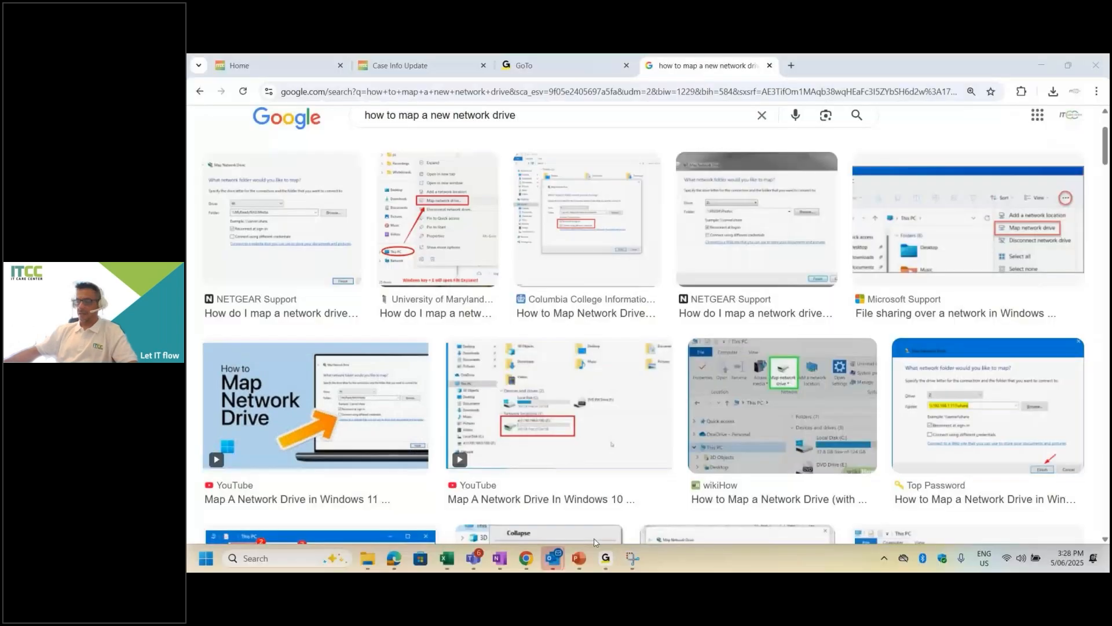
key(alt+Tab)
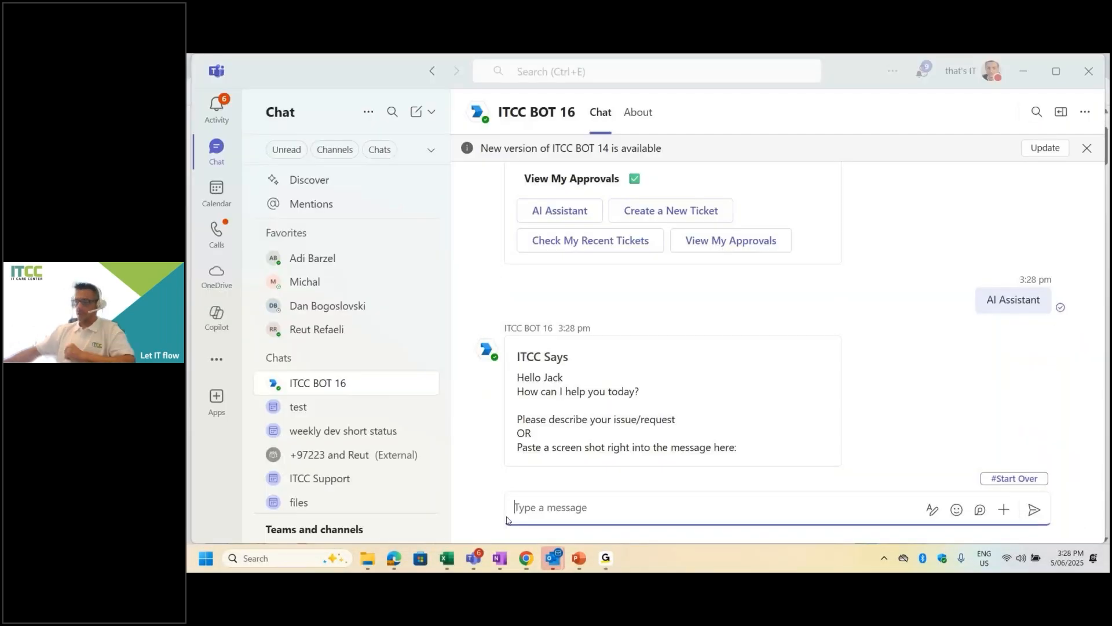
Send the Map Network Drive screenshot to the bot, ask how to fix the error, and start over
key(ctrl+v)
key(Return)
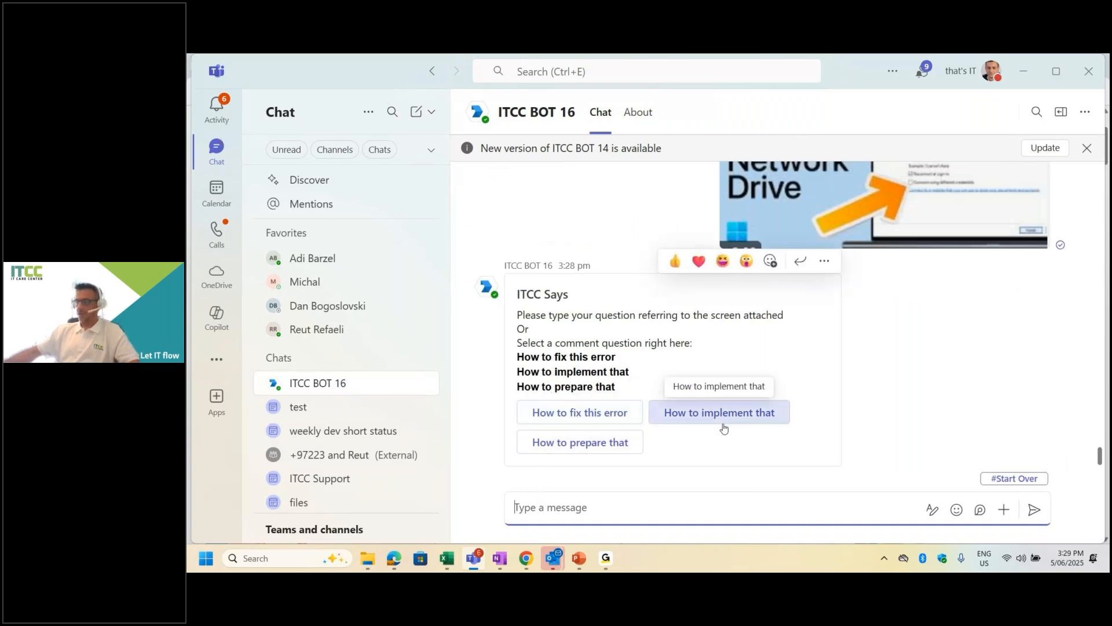
click(574, 415)
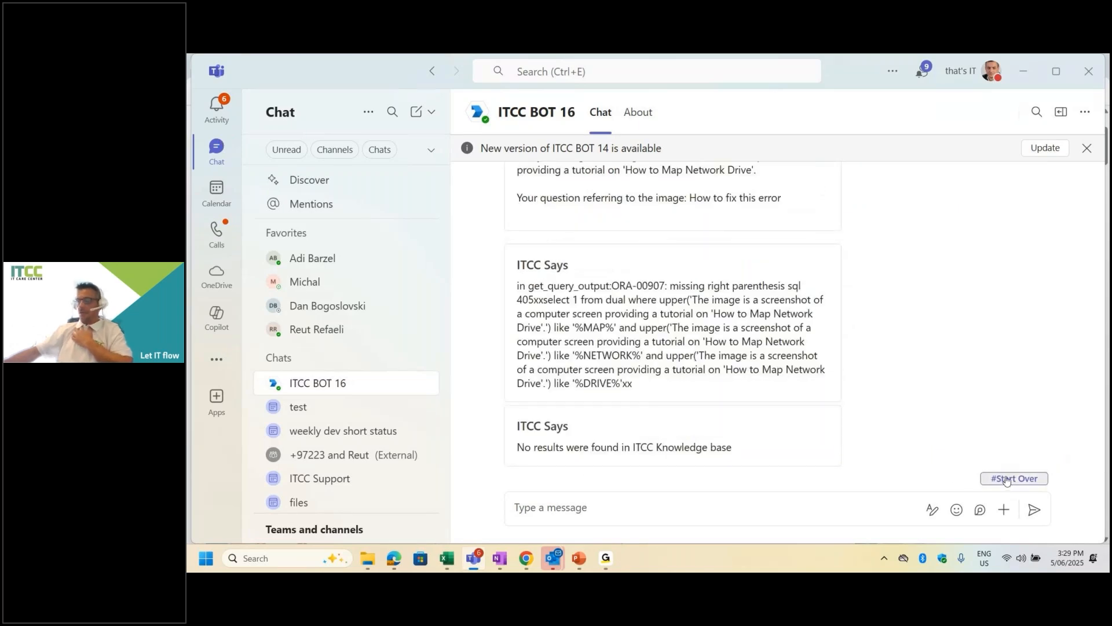
click(1006, 479)
Review the bot conversation in Teams, then return to the portal Home page in the browser
mouse_move(529, 565)
mouse_move(520, 510)
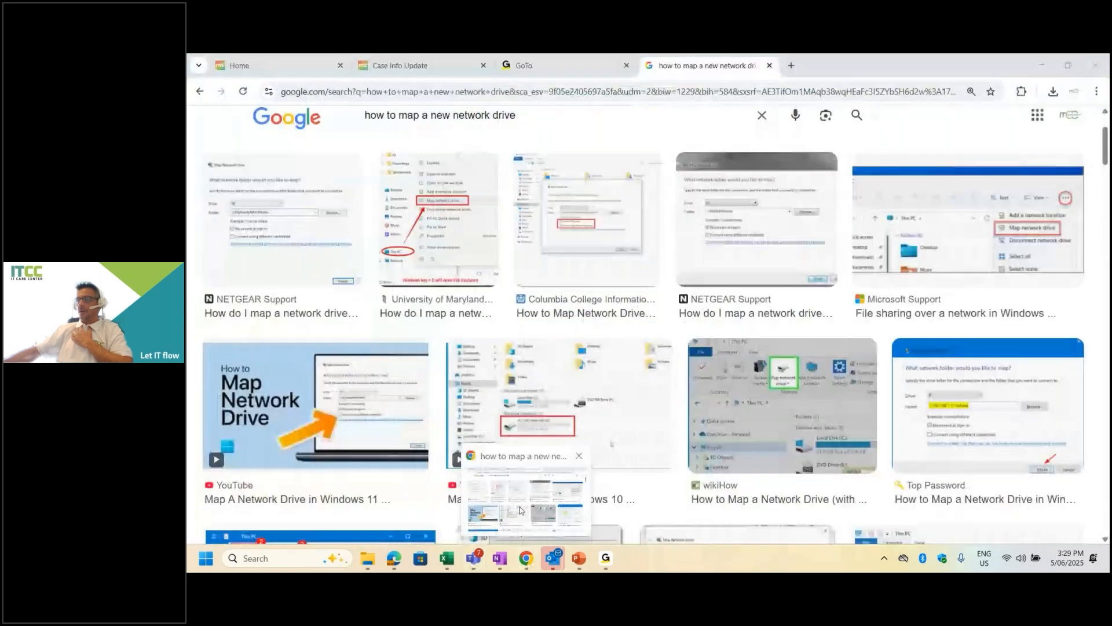
click(520, 510)
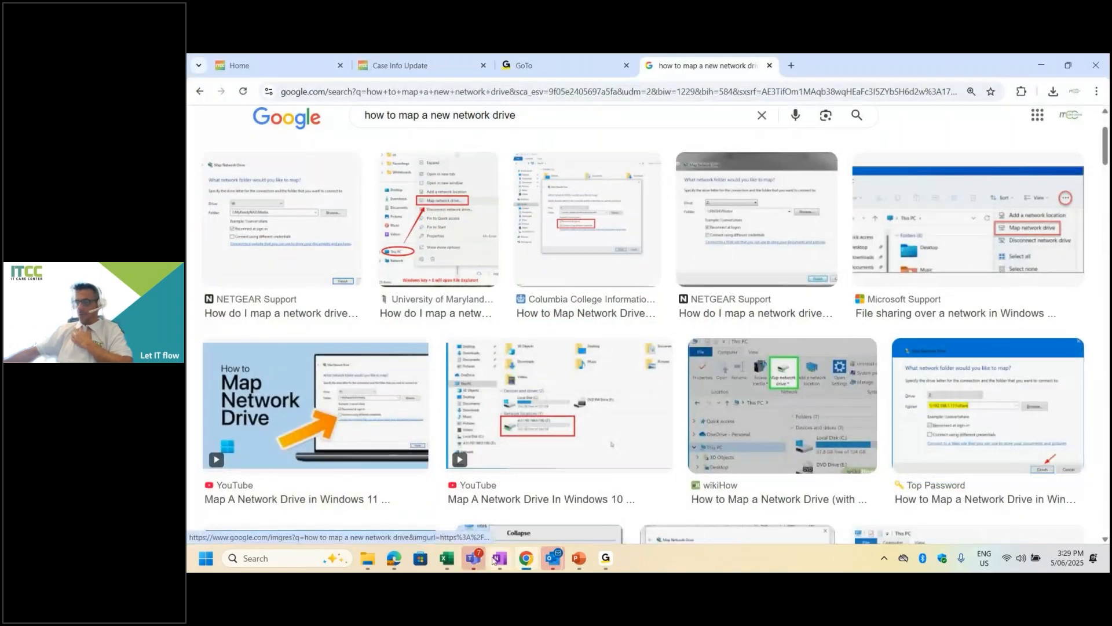
click(474, 557)
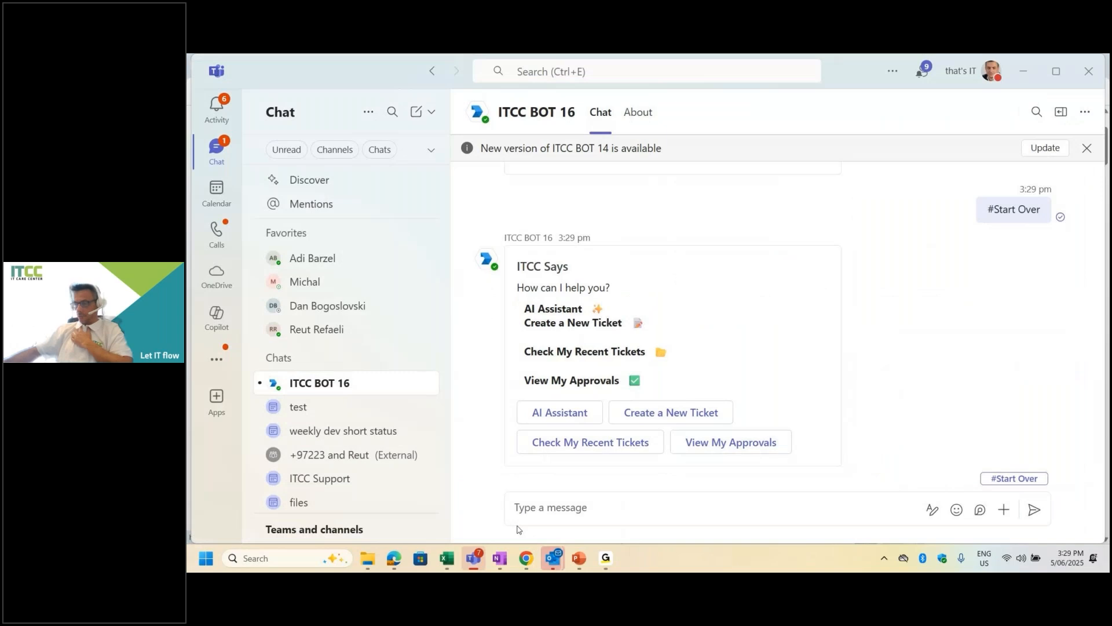
scroll(655, 445, up, 1)
scroll(655, 445, down, 1)
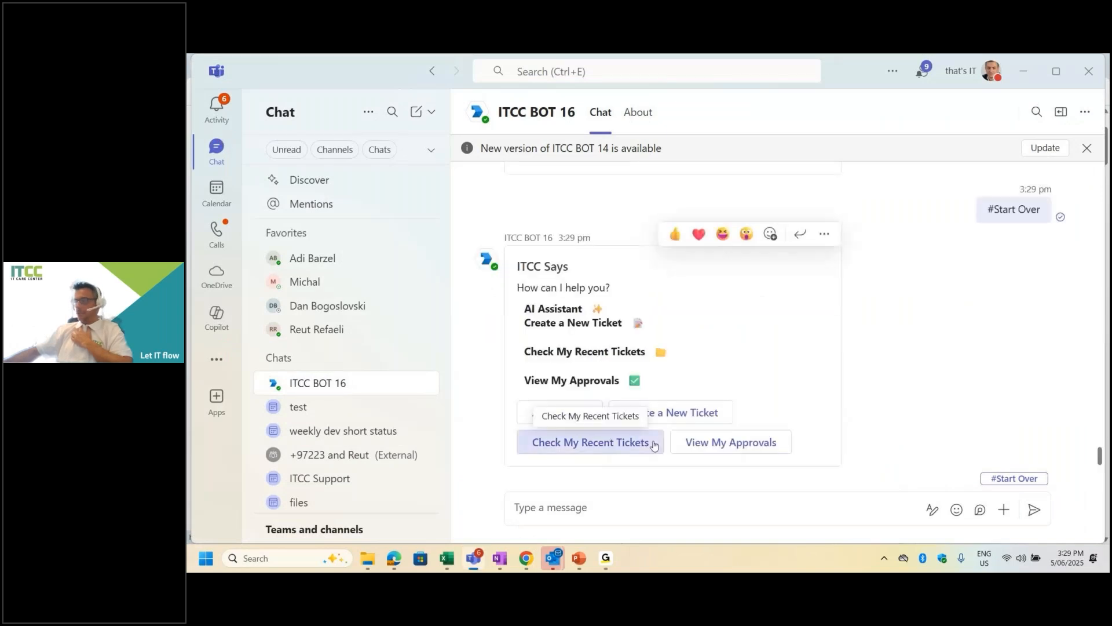
scroll(655, 445, up, 7)
scroll(655, 445, up, 10)
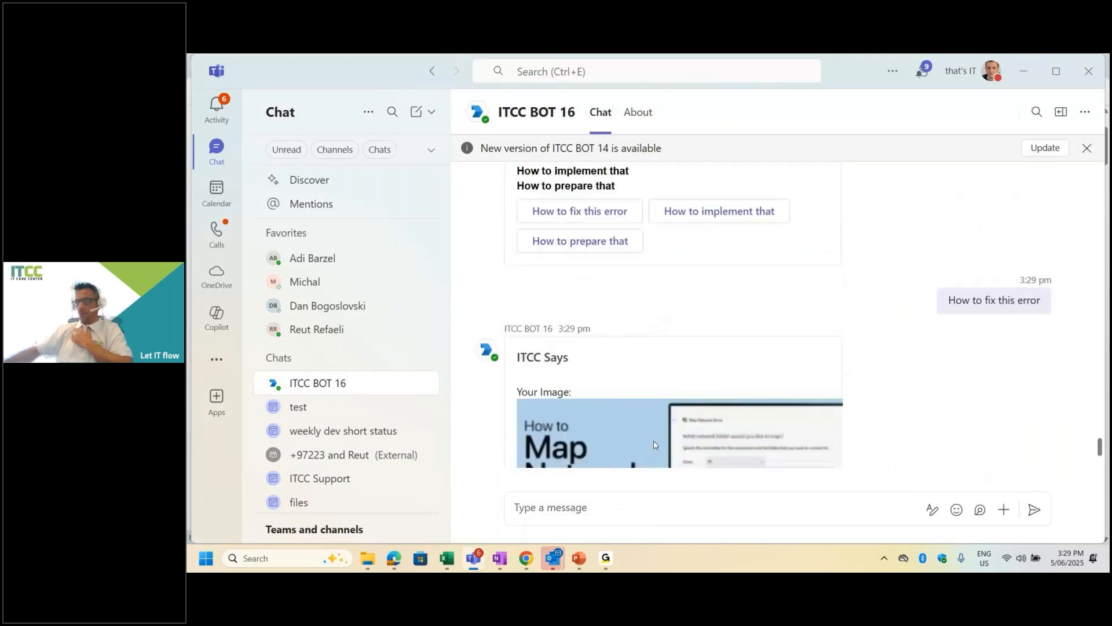
scroll(654, 445, down, 1)
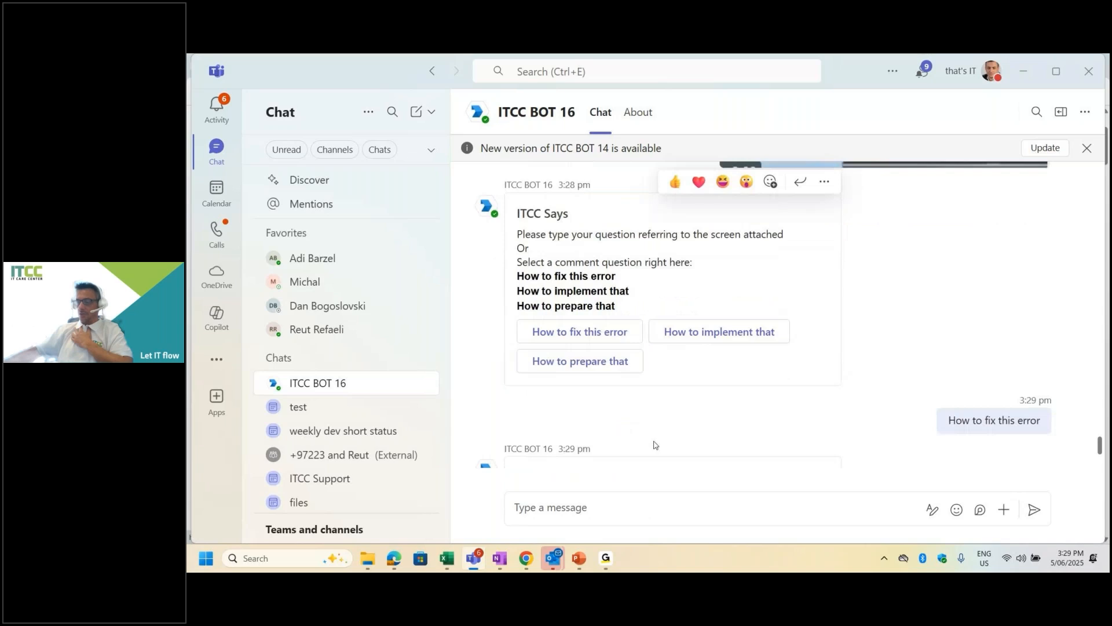
key(alt+Tab)
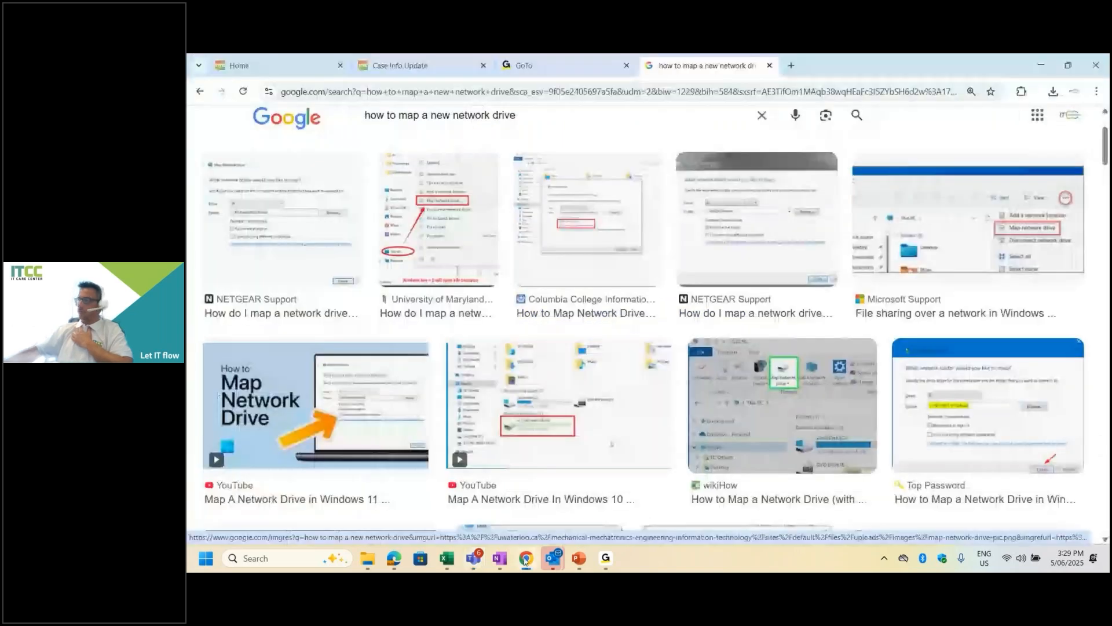
click(440, 66)
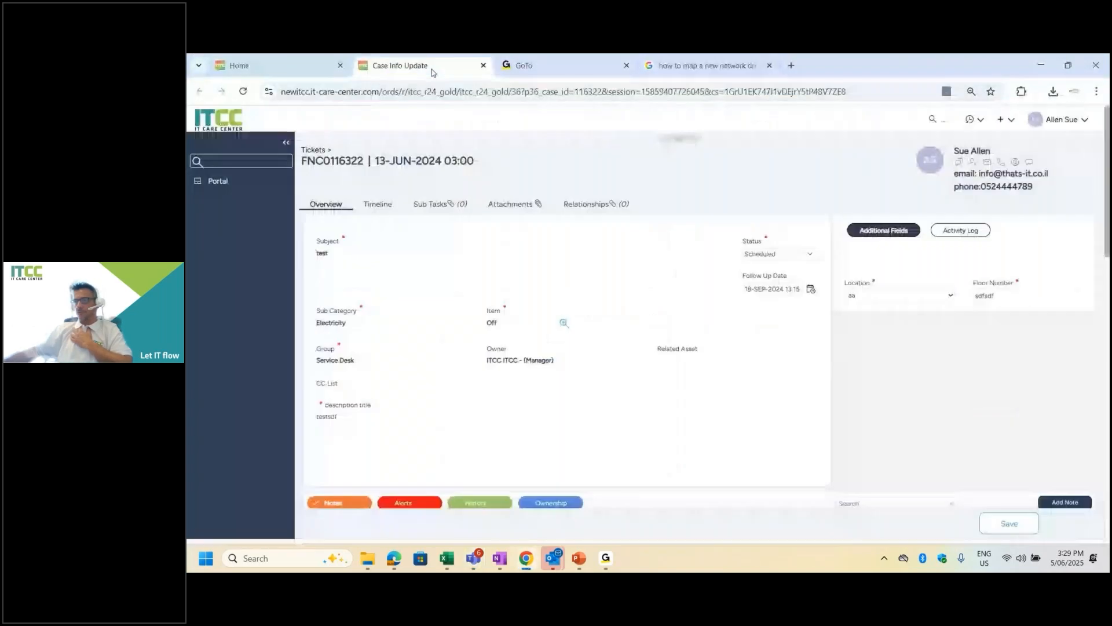
click(301, 72)
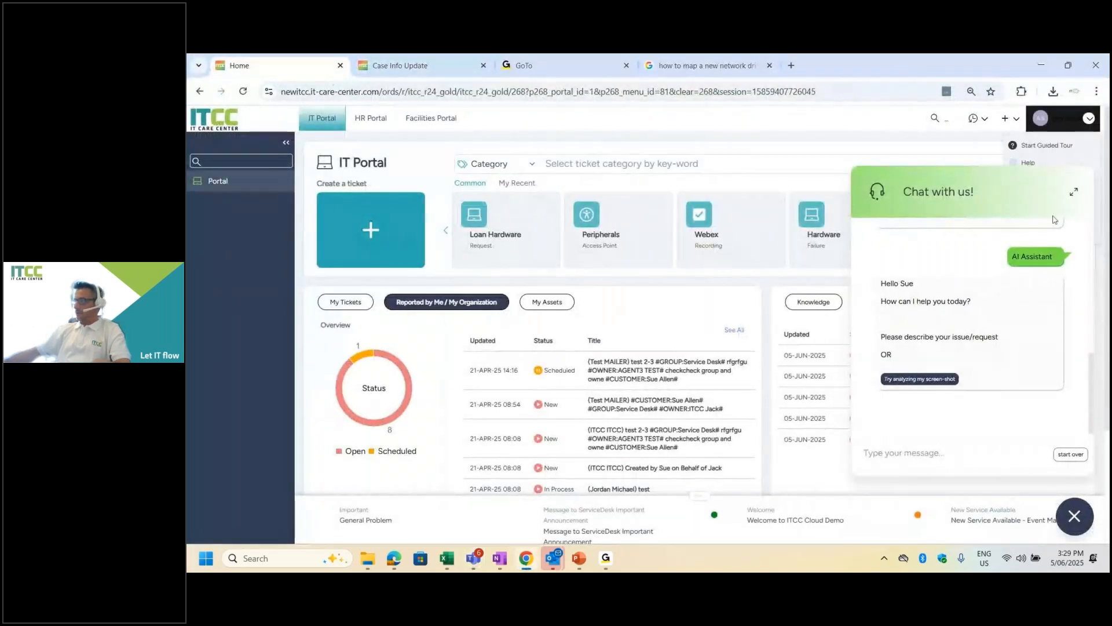
Close the chat, log out of the customer account, and sign in with the administrator credentials
click(1092, 159)
click(1071, 118)
click(1042, 232)
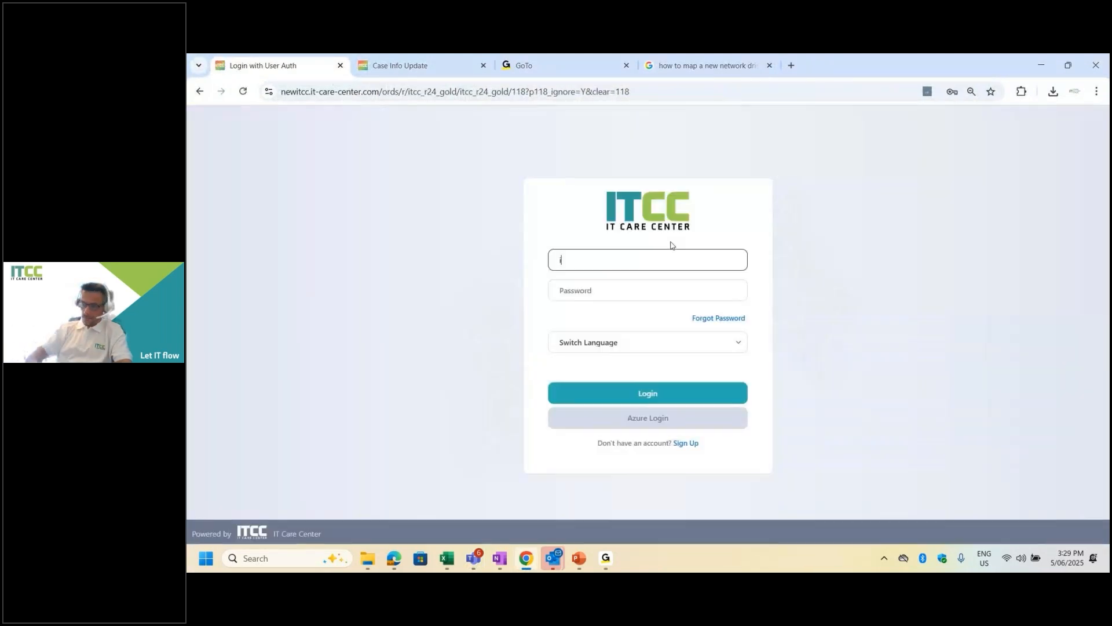
text(itcc)
key(Tab)
text(••••••)
key(Return)
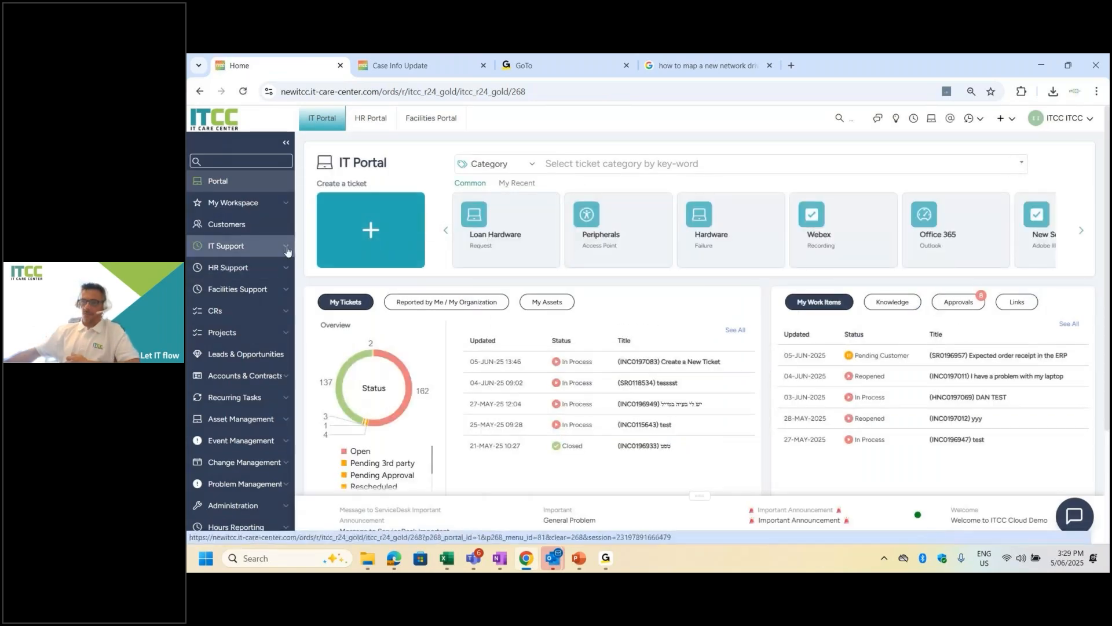
Expand Facilities Support in the sidebar and open the June 2025 Facilities Calendar
click(285, 292)
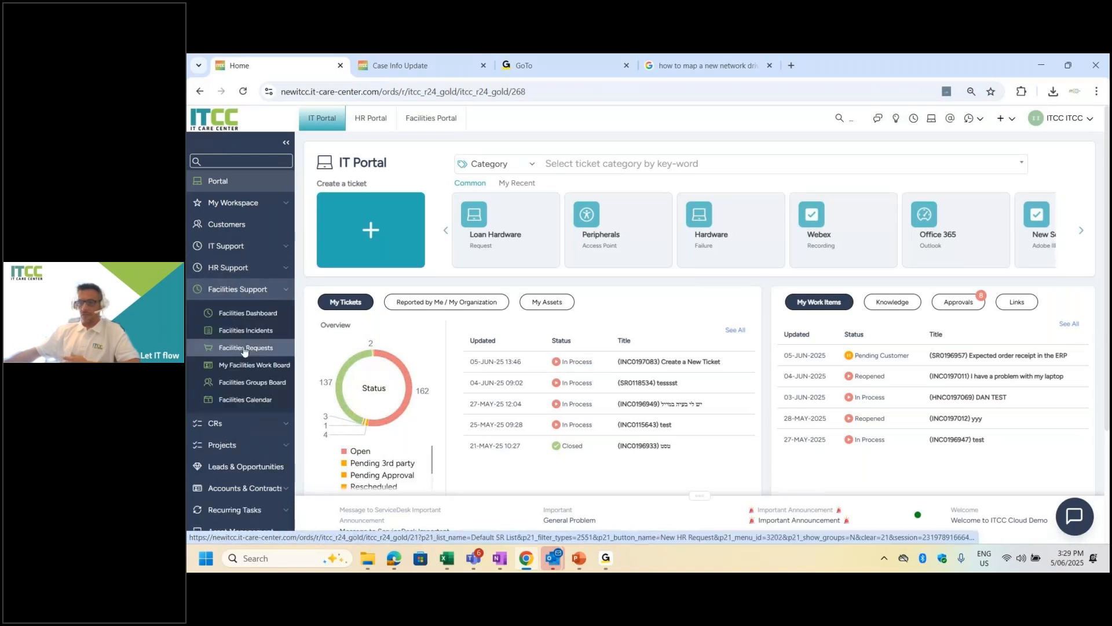
click(255, 400)
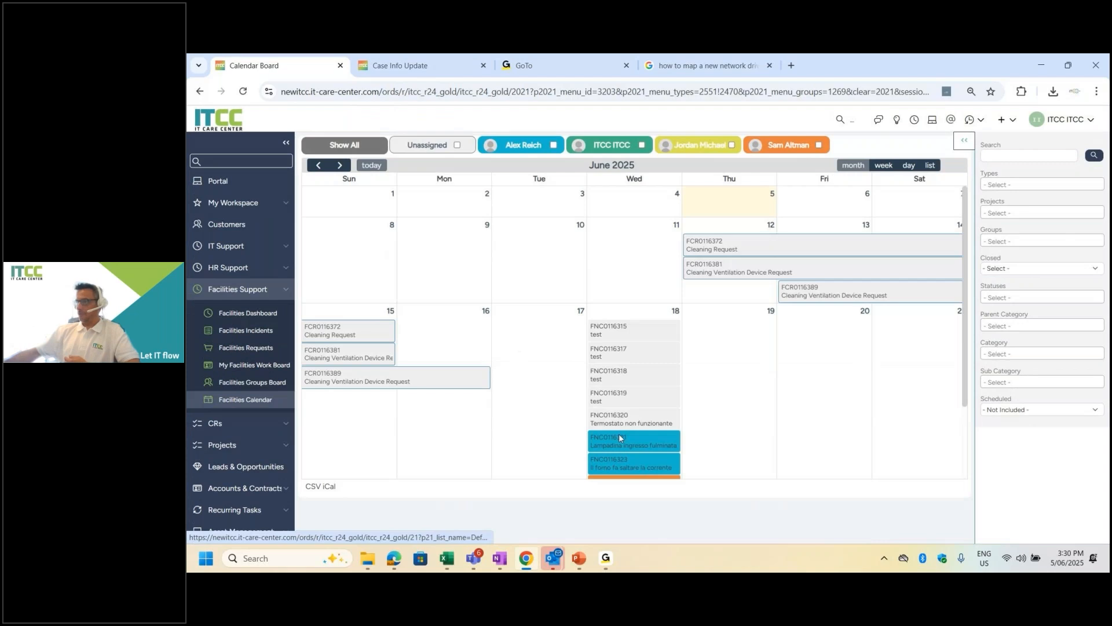
View the Lampadina ingresso fulminata ticket, filter the calendar to two assignees, and open HR Incidents
click(619, 438)
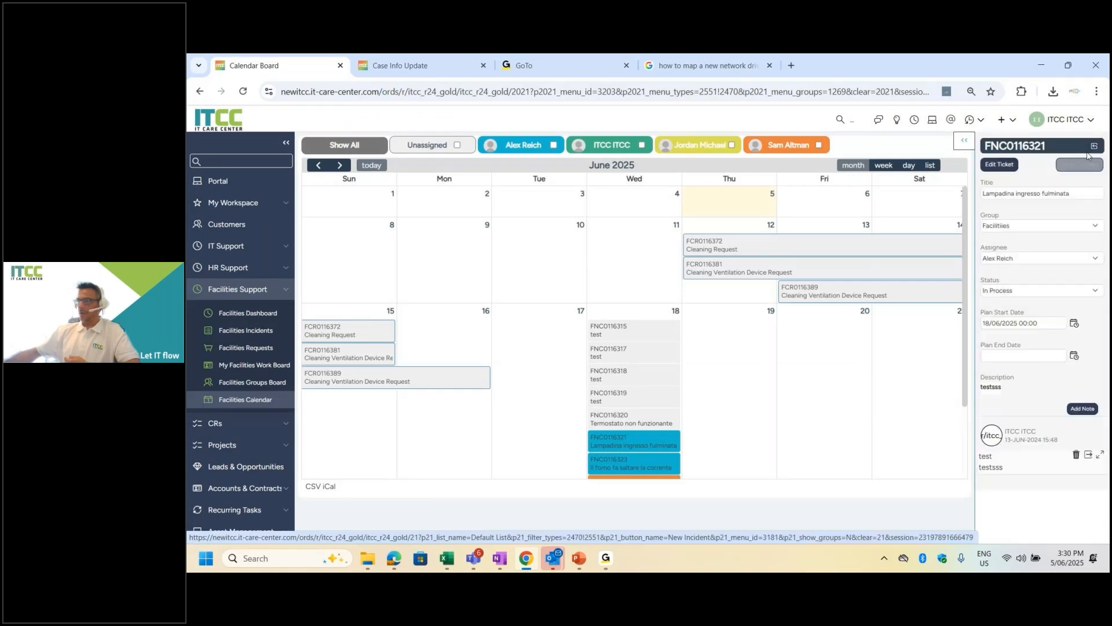
click(595, 151)
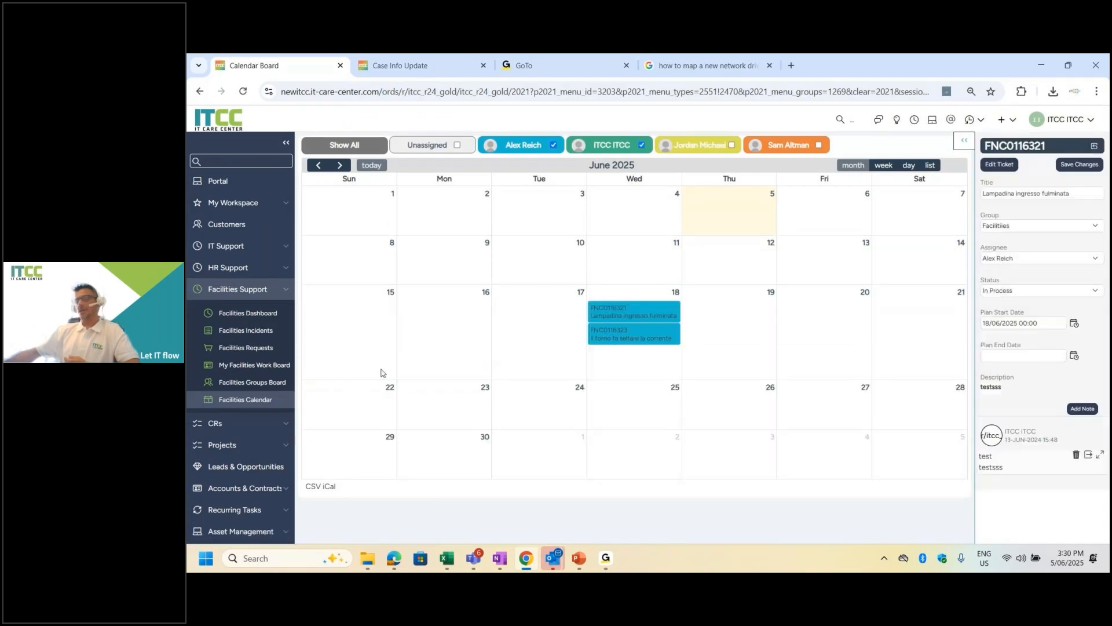
click(285, 268)
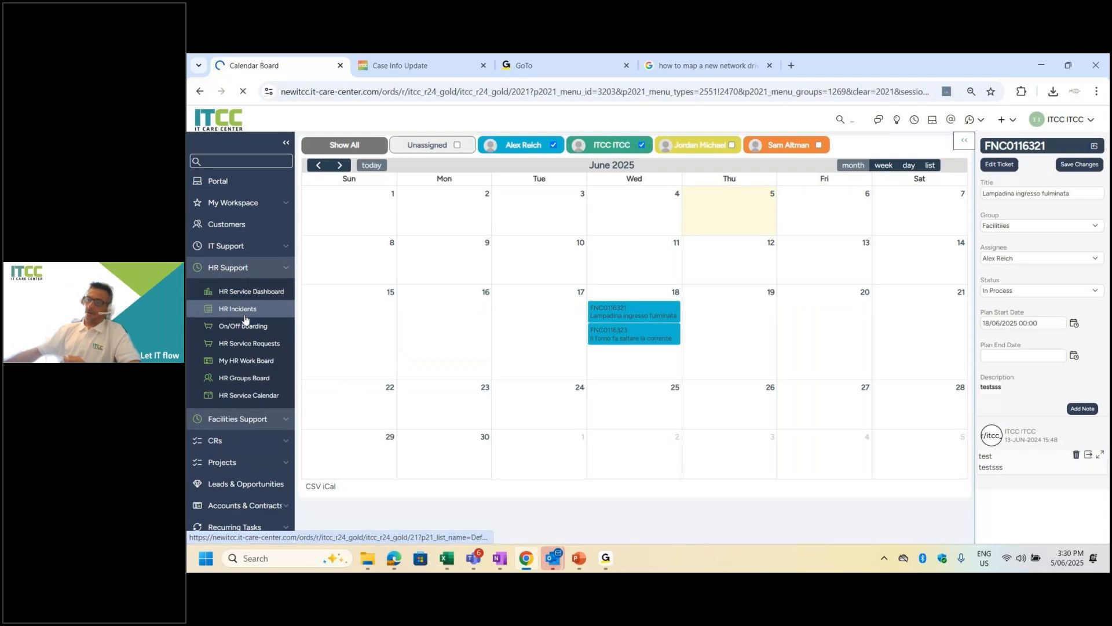
click(245, 317)
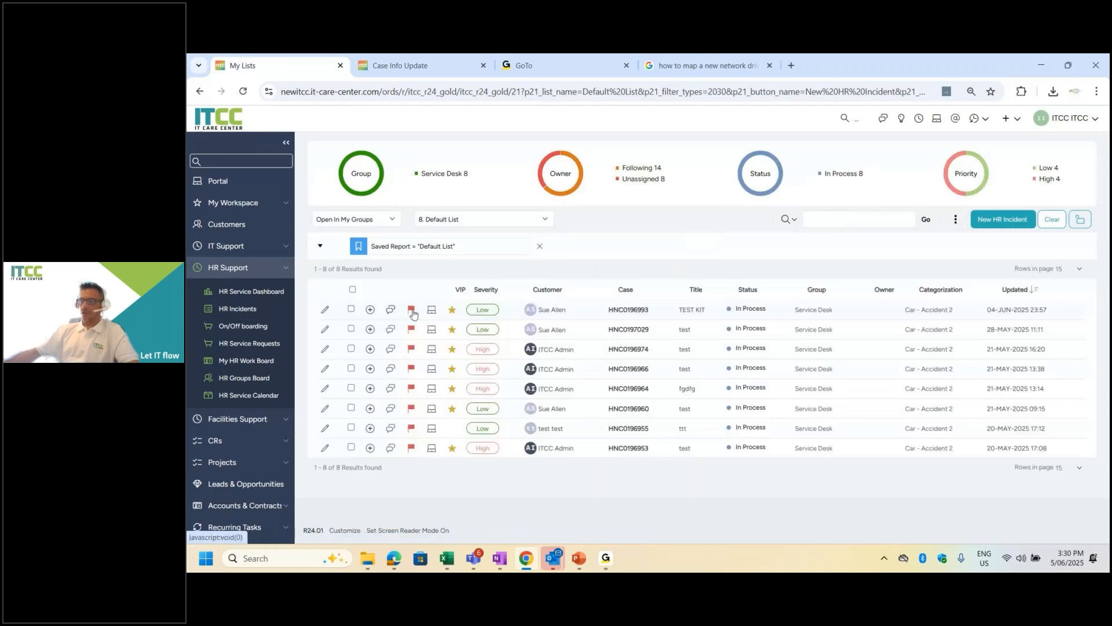
Check incident HNC0196966's SLA and customer details, select all eight incidents, and expand IT Support
click(412, 311)
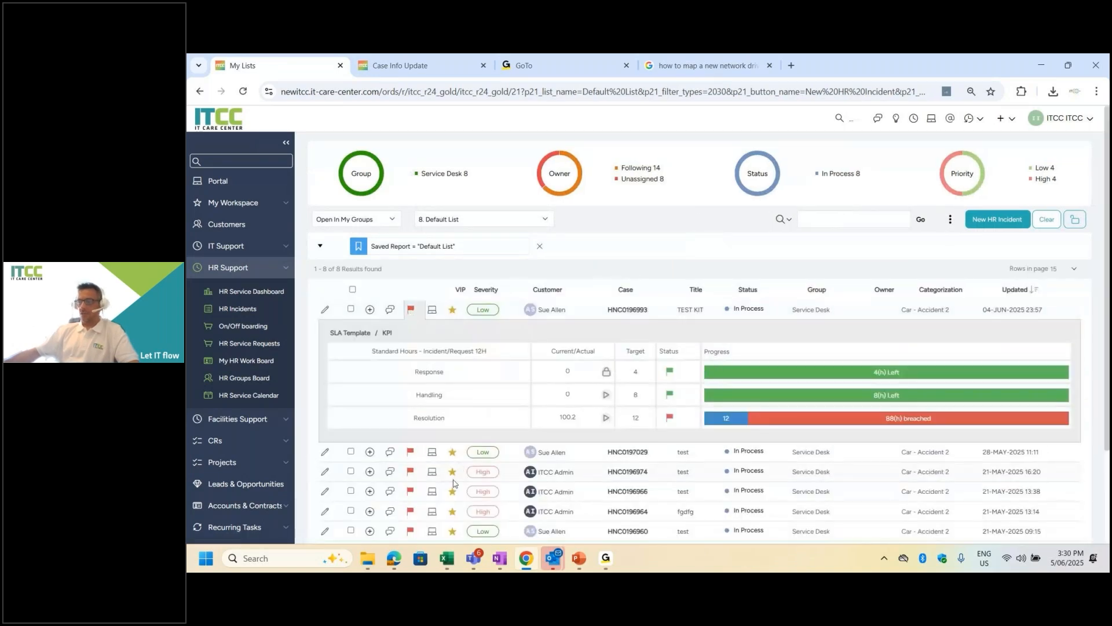
click(551, 492)
click(353, 289)
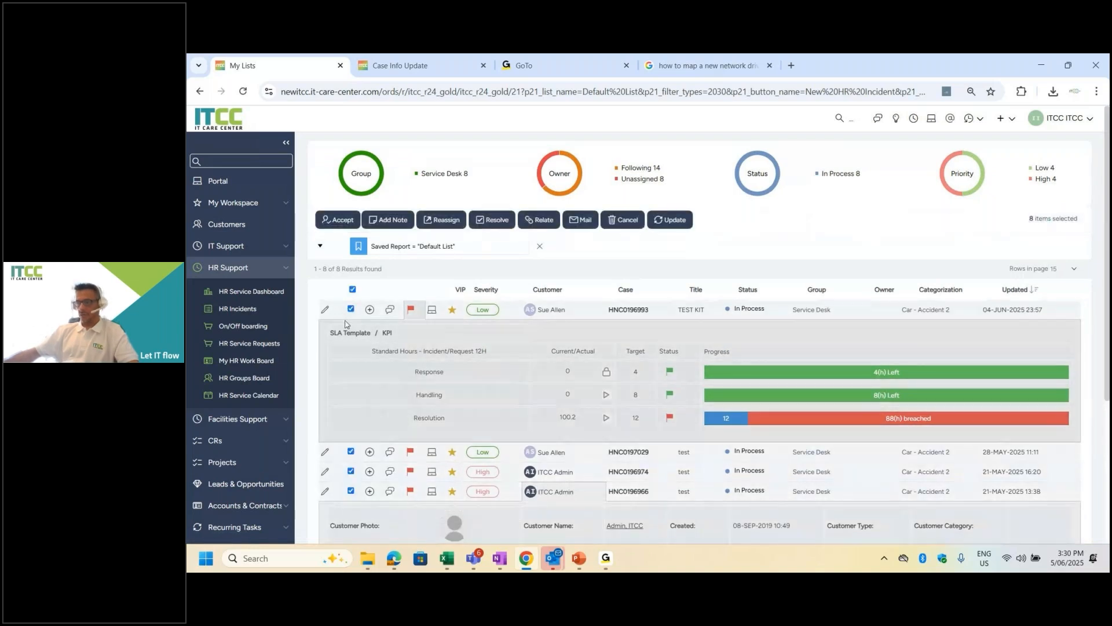
click(229, 246)
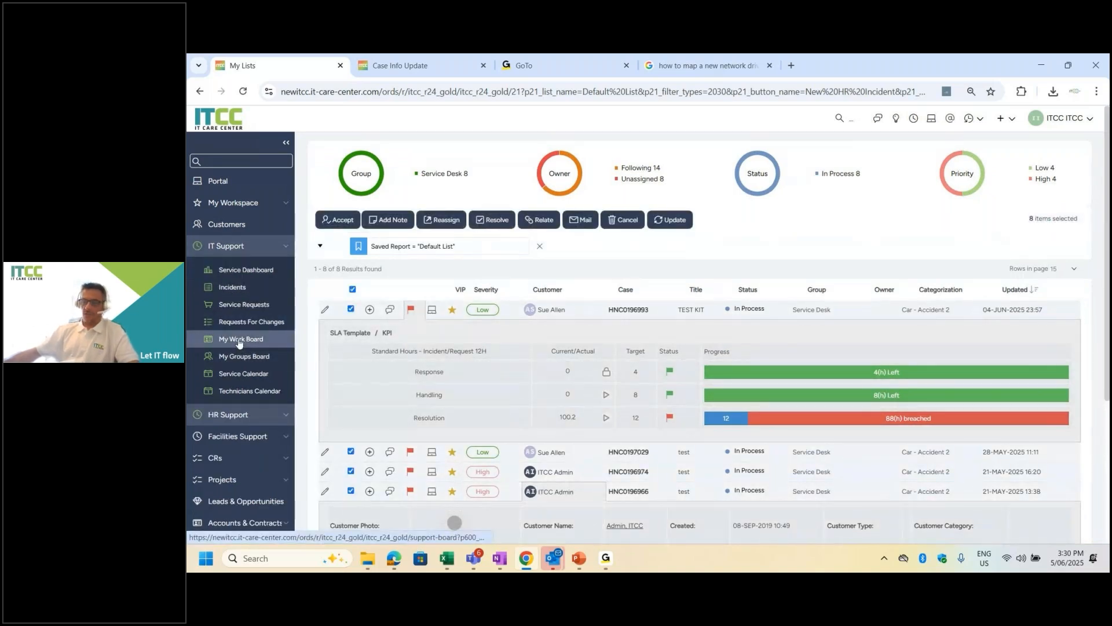
Open My Work Board in a new browser tab and browse the Problem Management pages
right_click(248, 342)
click(283, 349)
click(288, 250)
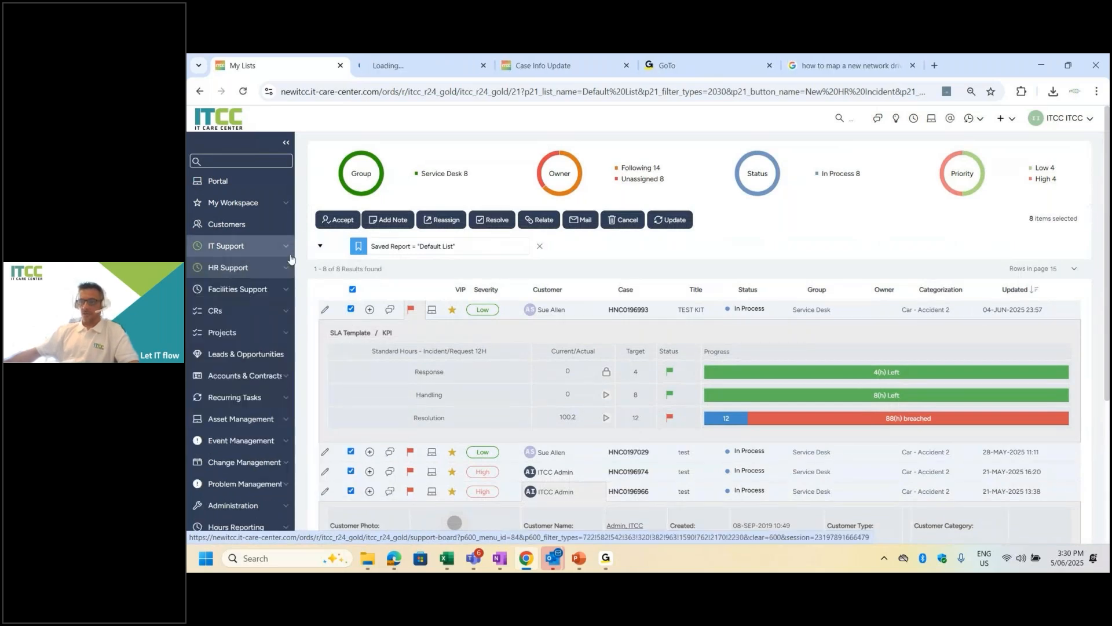
click(286, 490)
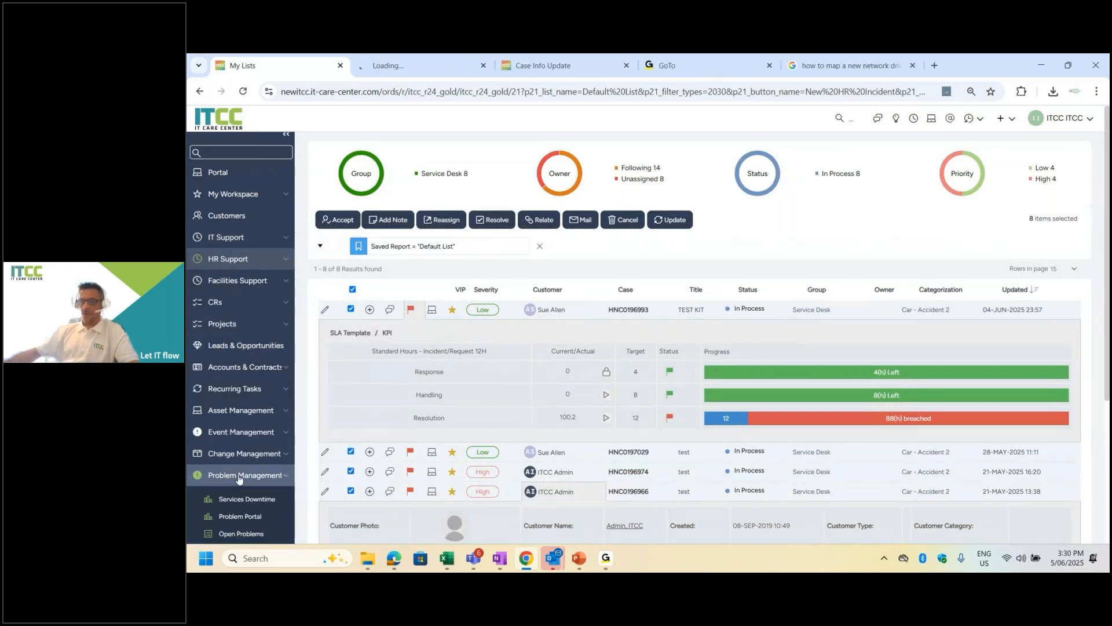
scroll(244, 475, down, 2)
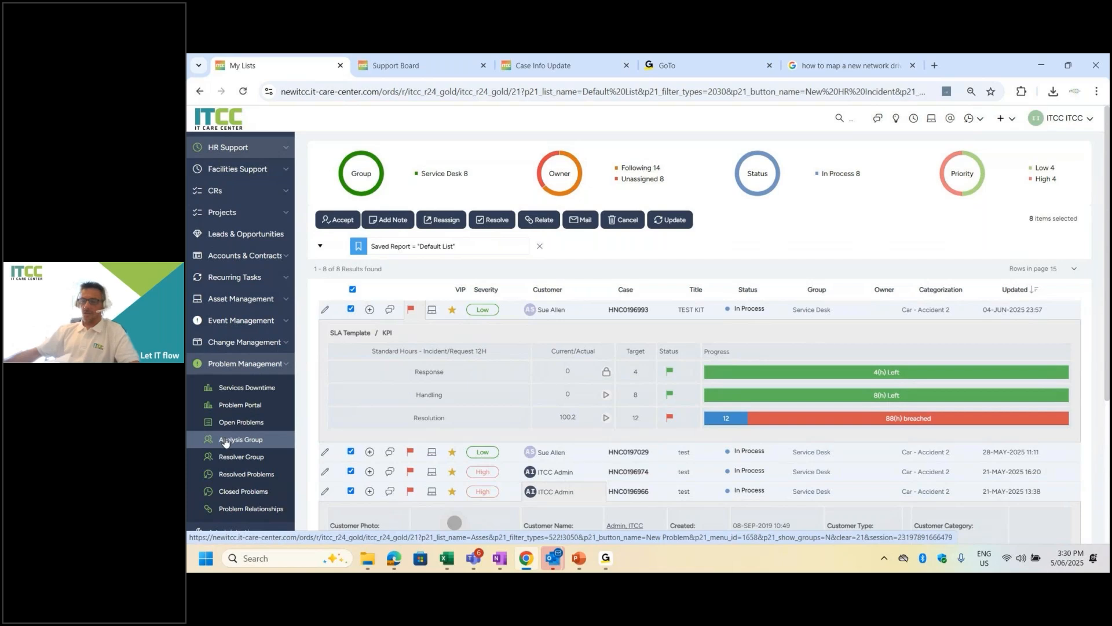
Collapse Problem Management and open the Tasks Board under Projects
click(254, 371)
click(240, 373)
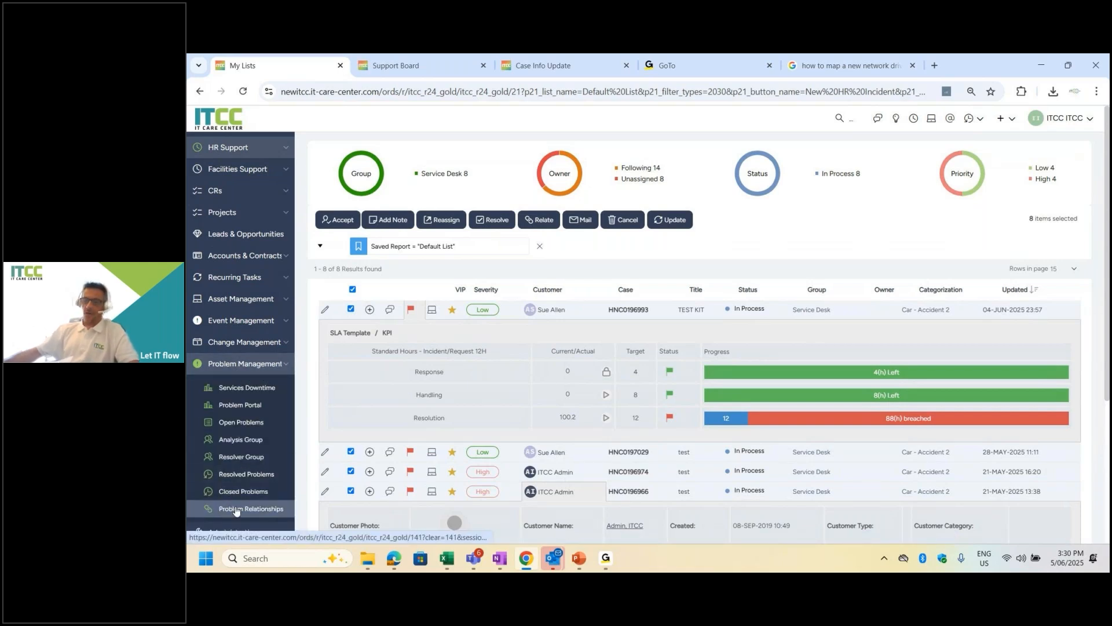
click(280, 363)
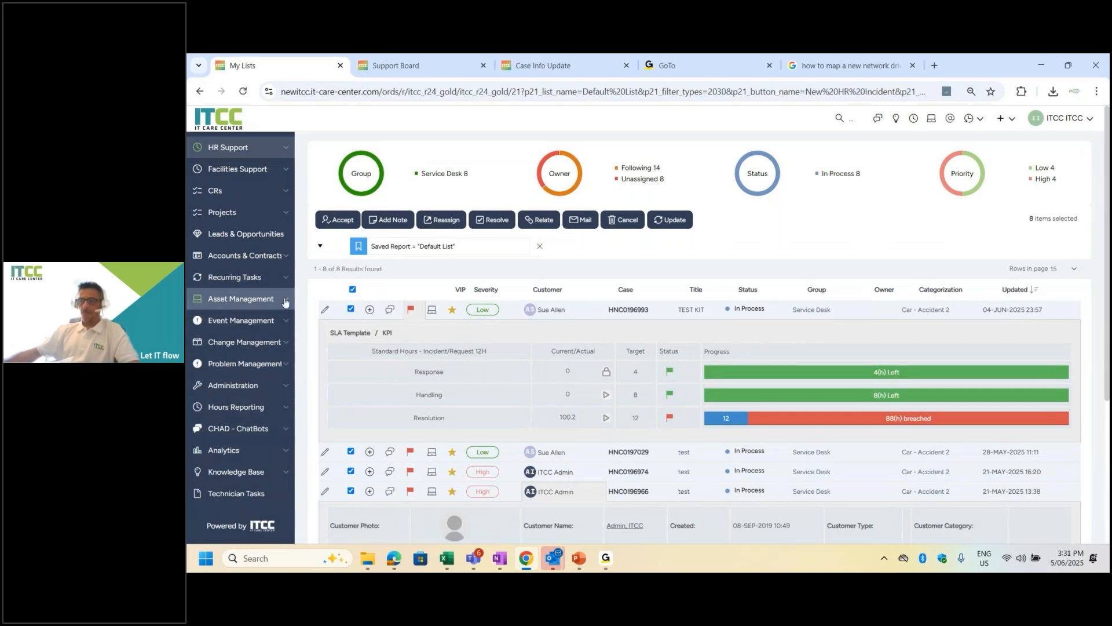
scroll(286, 297, up, 5)
click(282, 334)
click(247, 444)
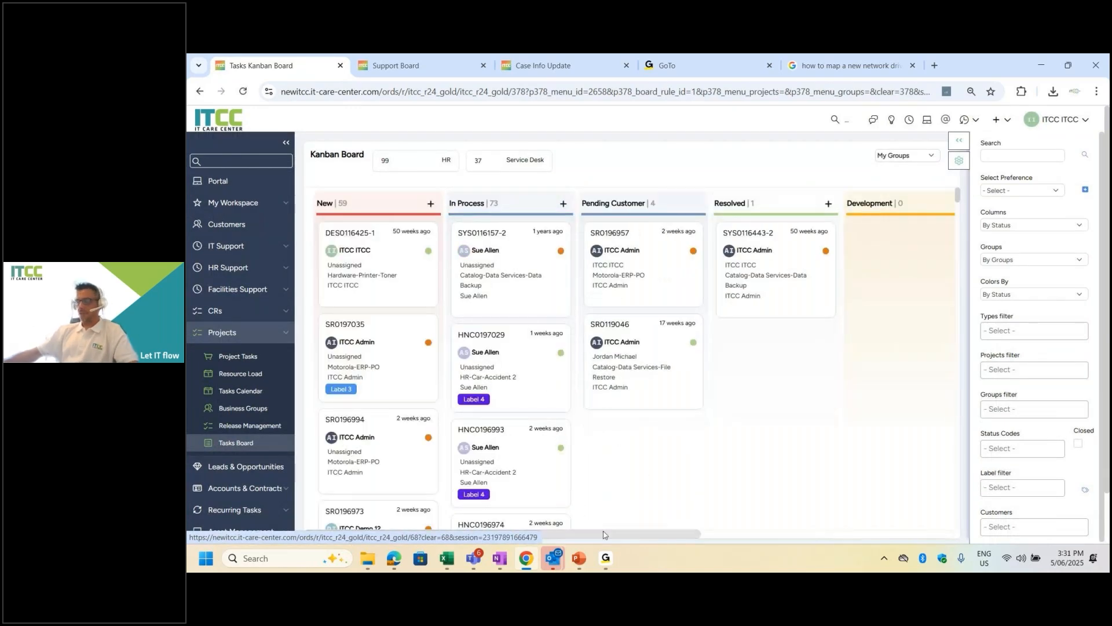
Scroll across the Kanban board, view and close its Board Rules, then switch to the Support Board tab
mouse_move(603, 535)
mouse_down()
mouse_move(834, 536)
mouse_move(608, 535)
mouse_up()
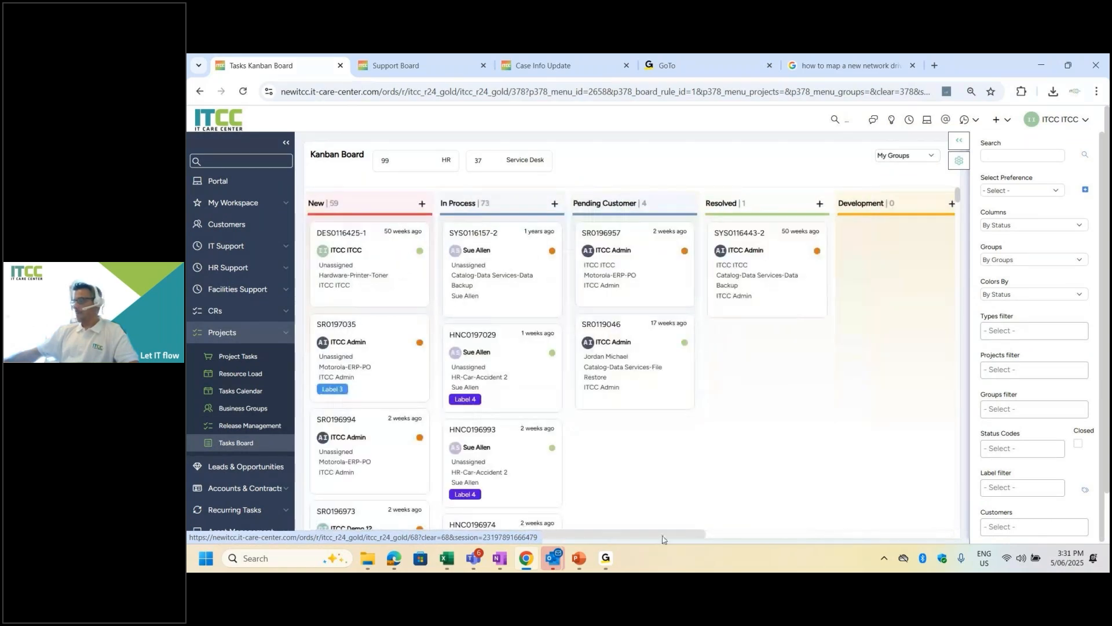
drag(663, 539, 900, 522)
click(959, 160)
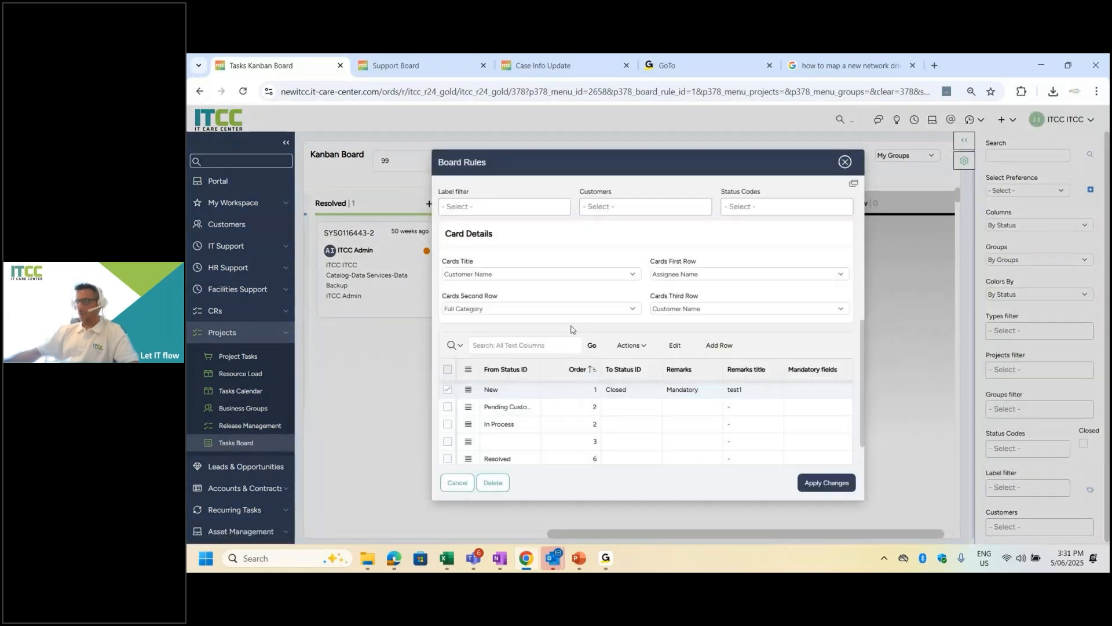
click(846, 162)
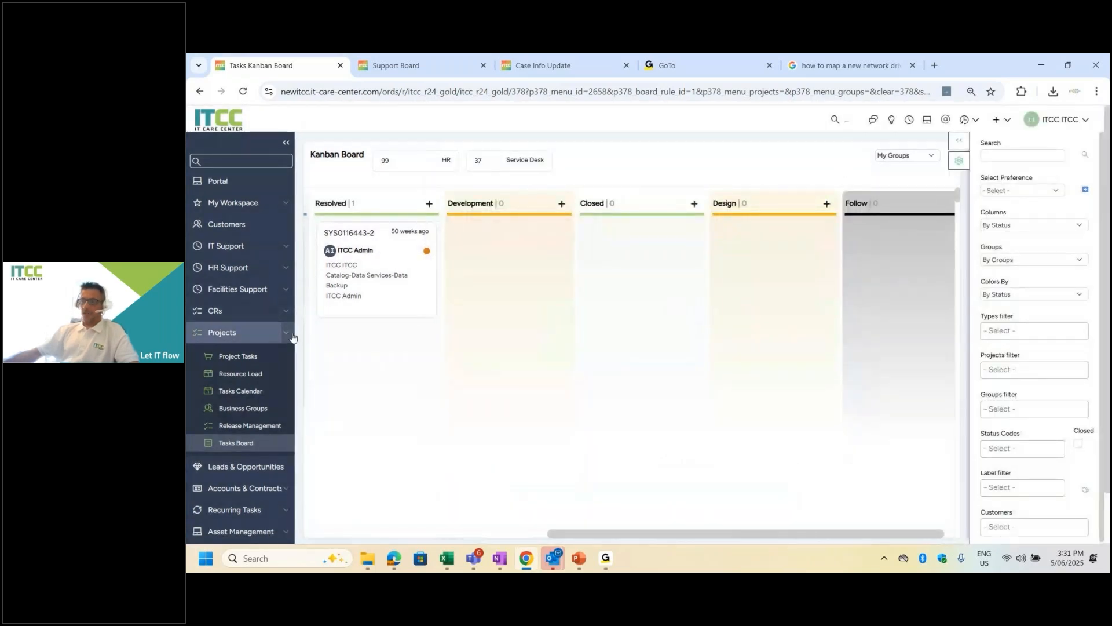
click(292, 337)
click(422, 73)
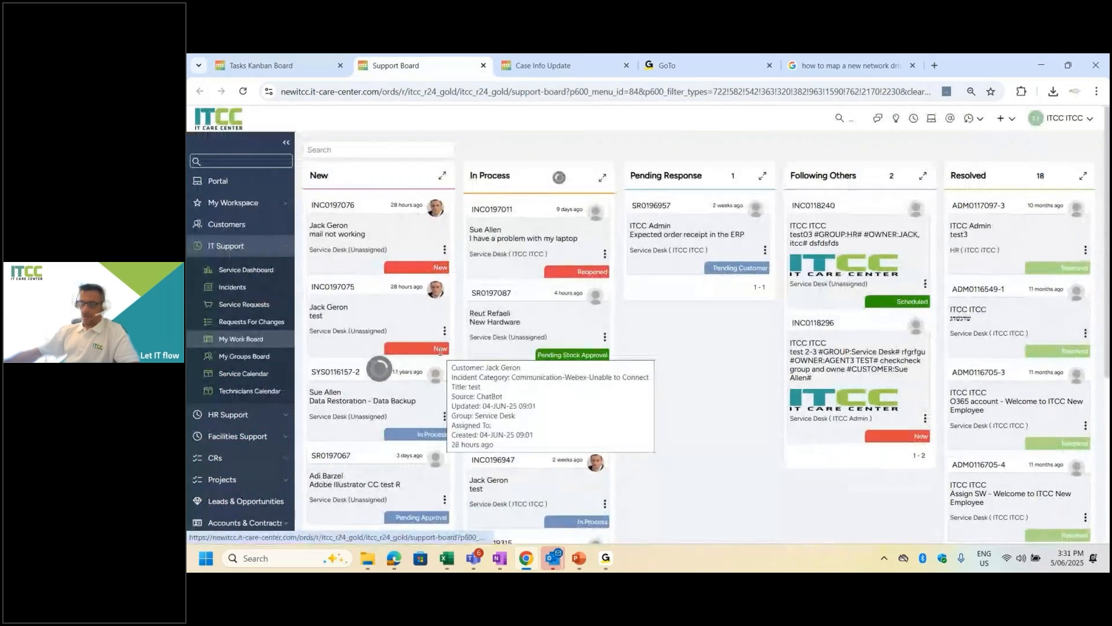
Open Administration's Admin Dashboard in a new browser tab and switch to it
click(286, 246)
scroll(243, 298, down, 1)
right_click(225, 299)
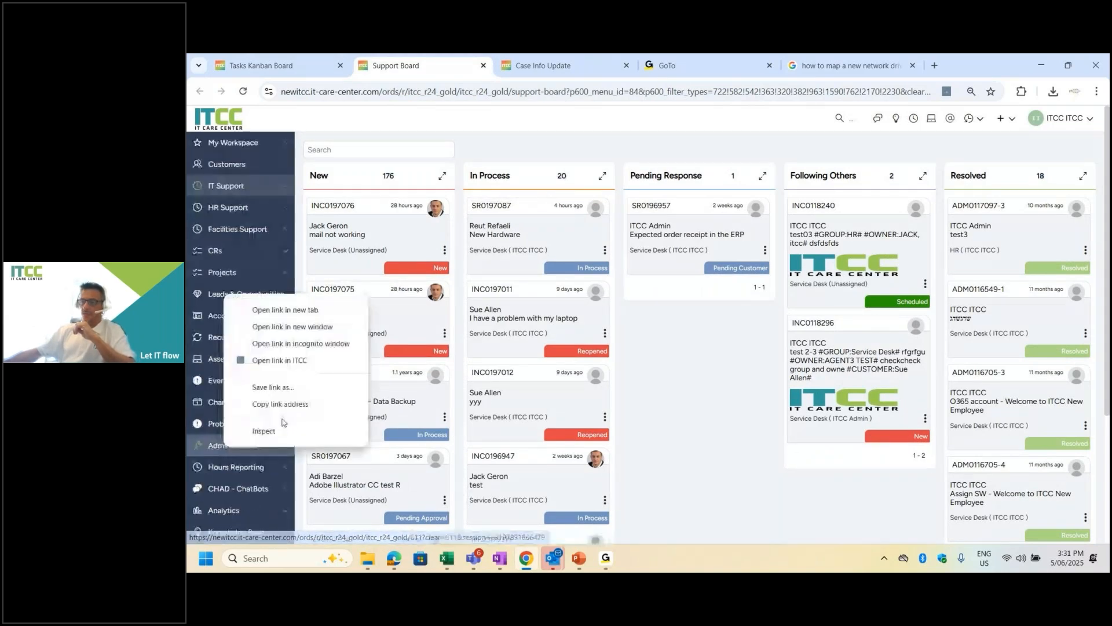
click(296, 311)
click(530, 68)
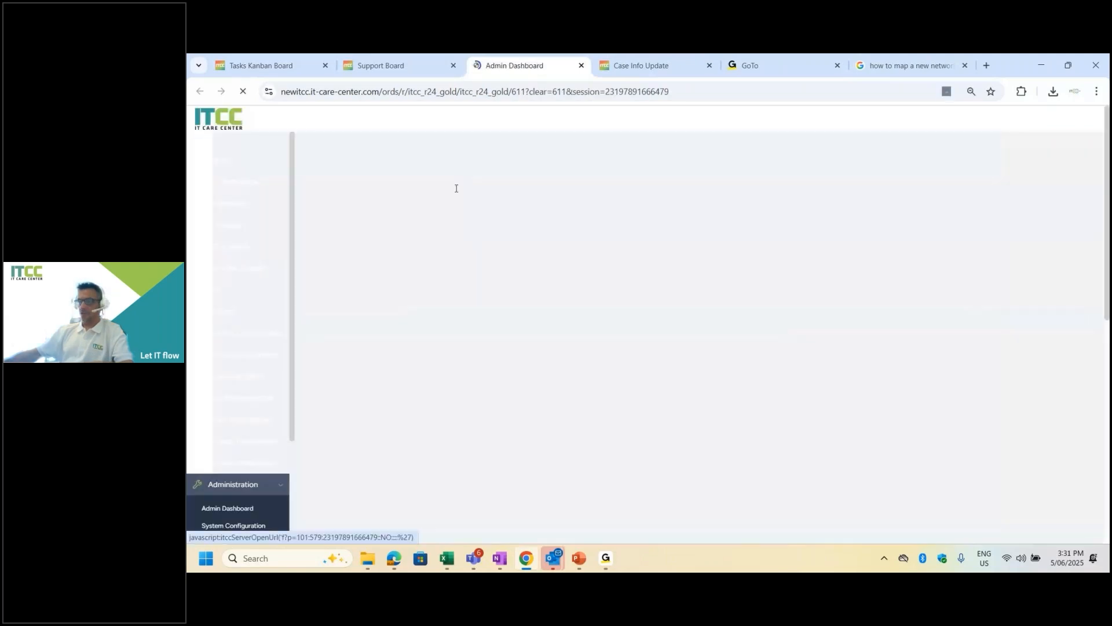
Search the admin configuration options for 'portals' and open the Portals card
text(por)
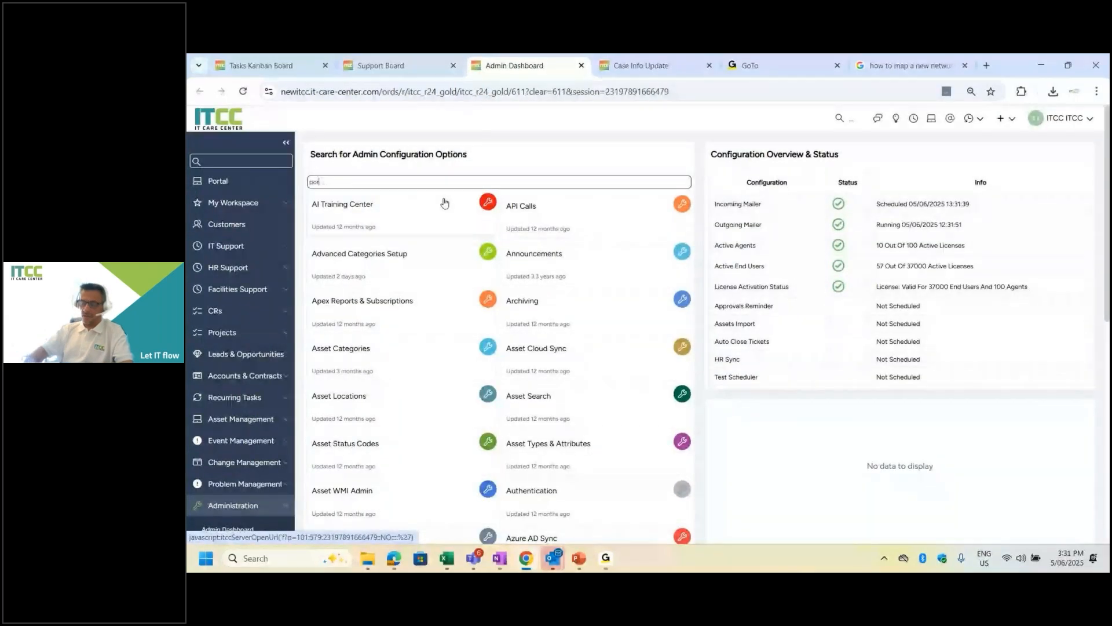
text(ta)
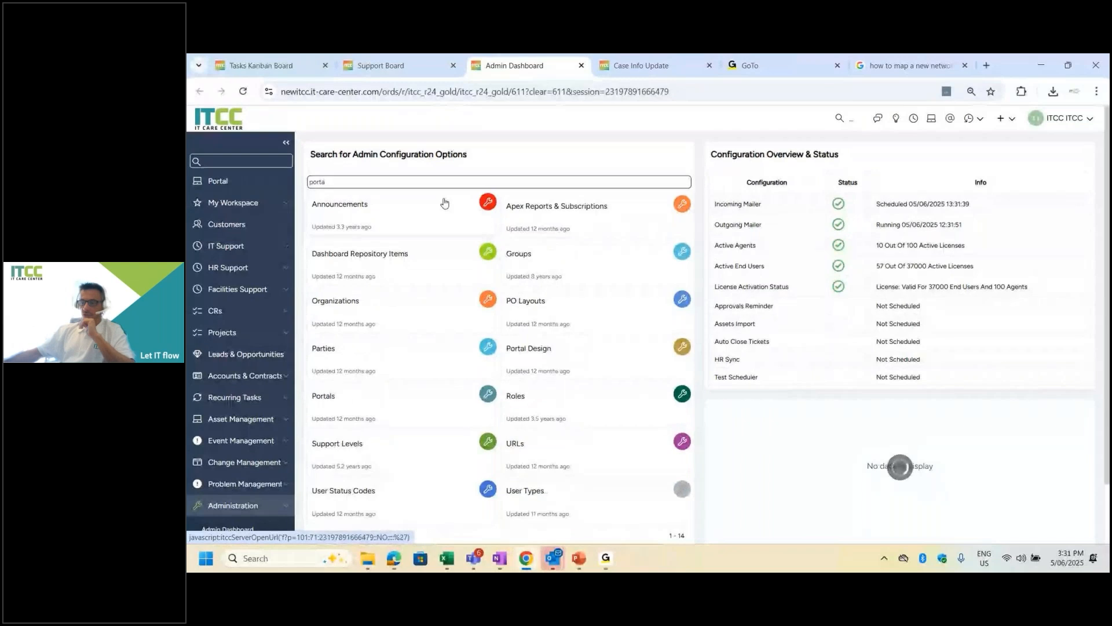
text(ls)
click(420, 225)
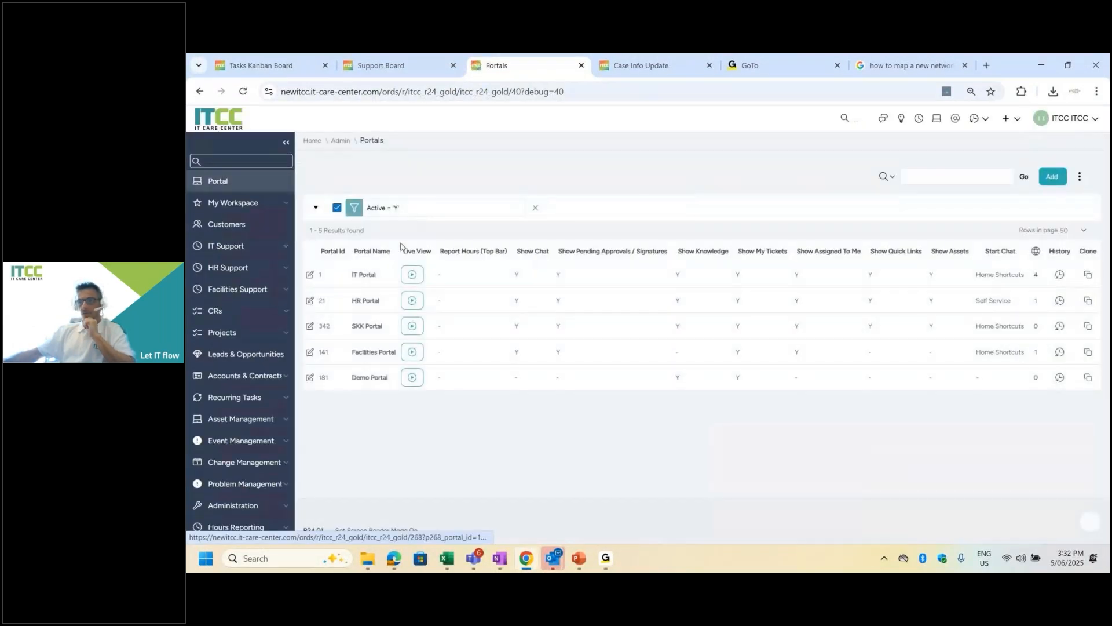
Clone IT Portal as 'SDI Portal', then clear the search filter and open IT Portal's settings
click(1088, 300)
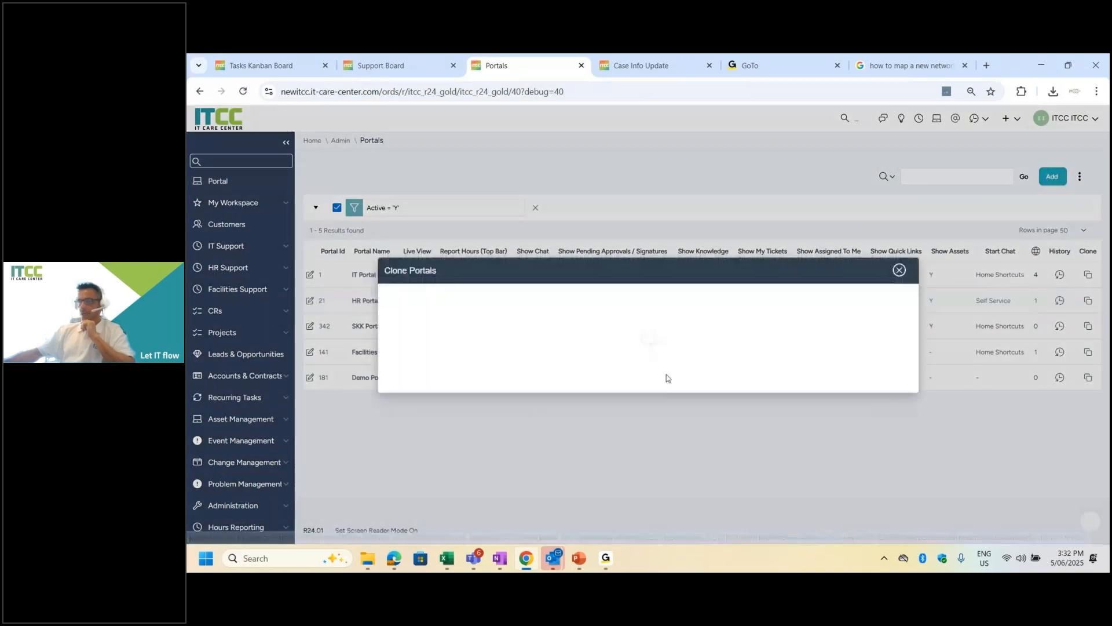
click(517, 300)
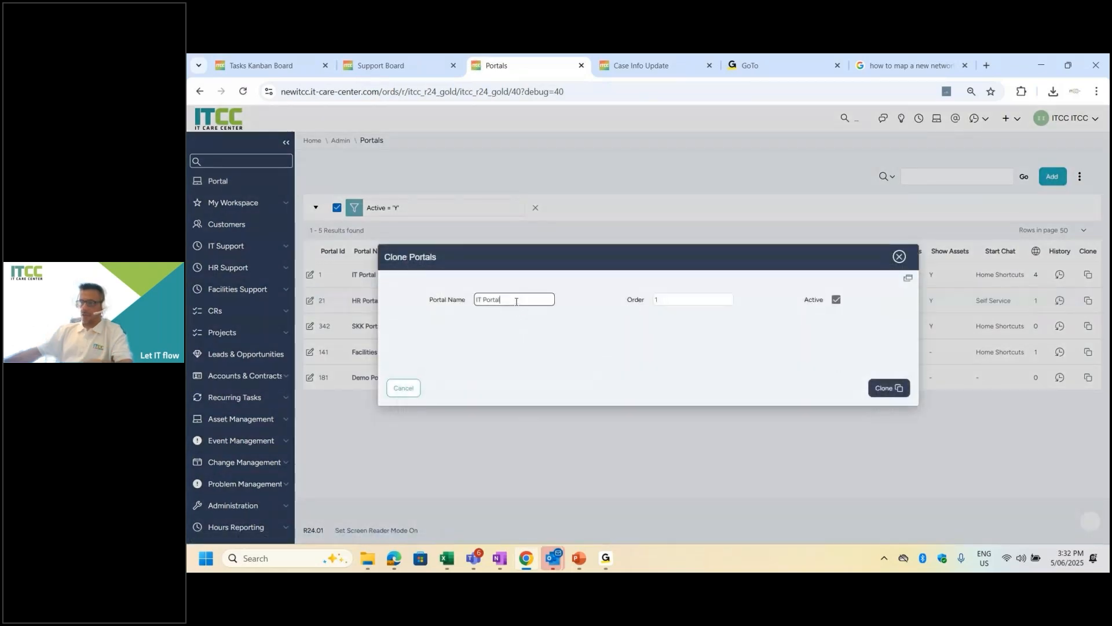
text(SDI)
key(Delete)
key(Delete)
click(897, 389)
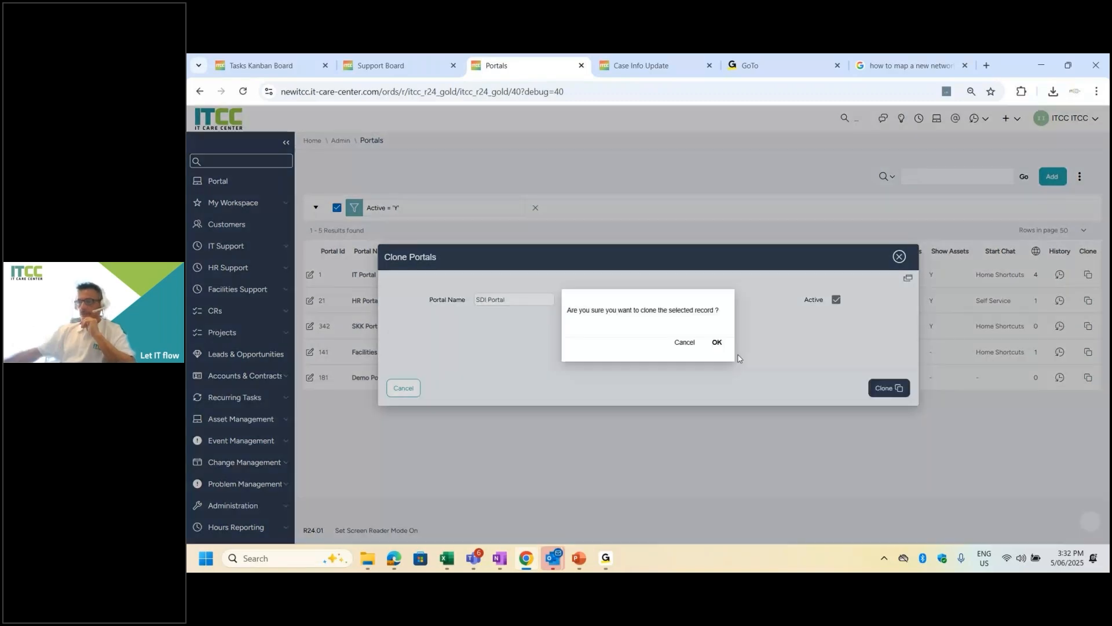
click(716, 342)
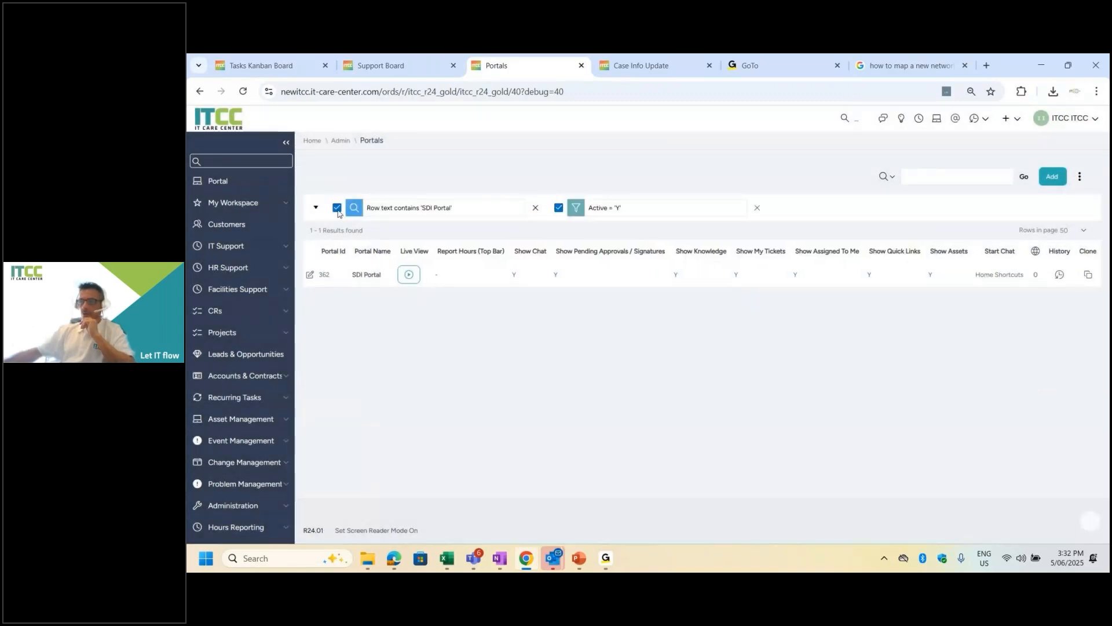
click(337, 209)
click(311, 277)
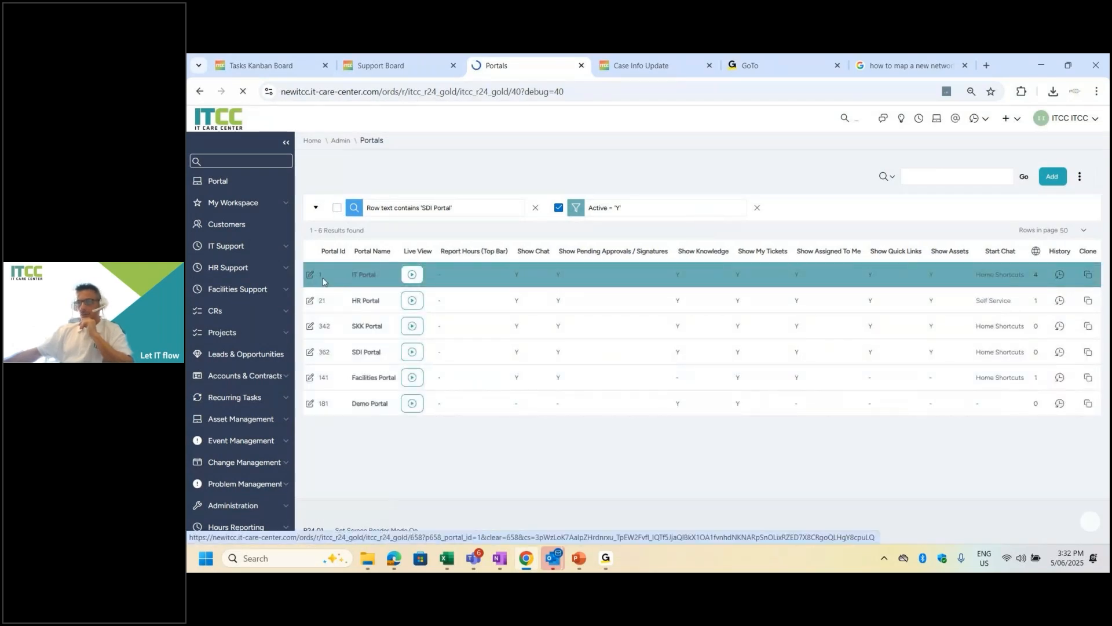
Keep IT Global BOT - 2024 as chat start, add SDI Portal to Portal Tabs, and save
click(639, 403)
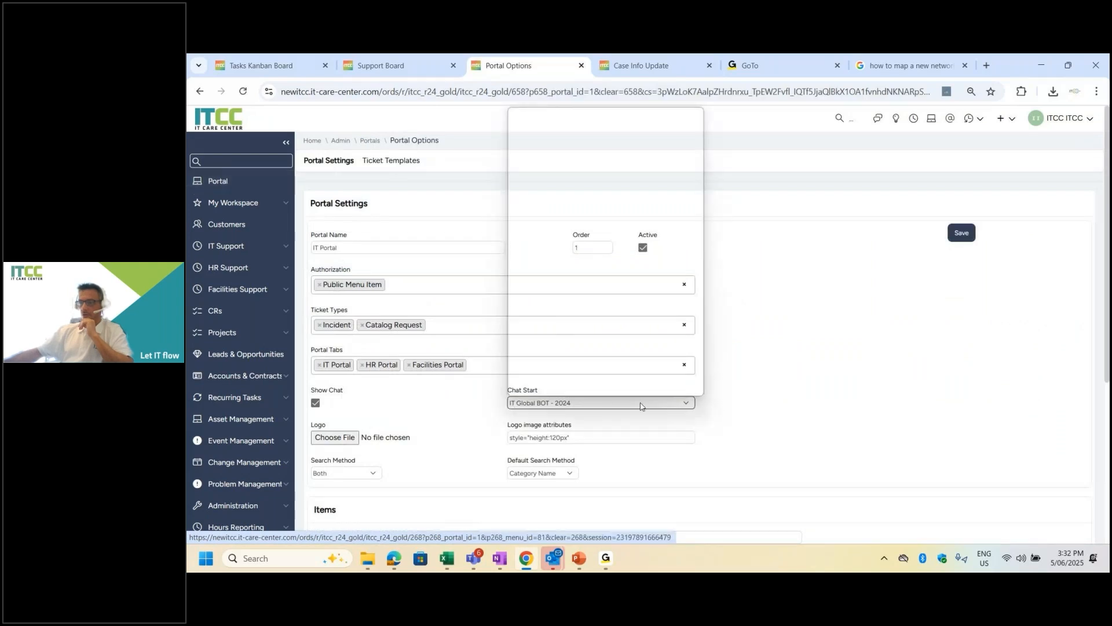
click(640, 404)
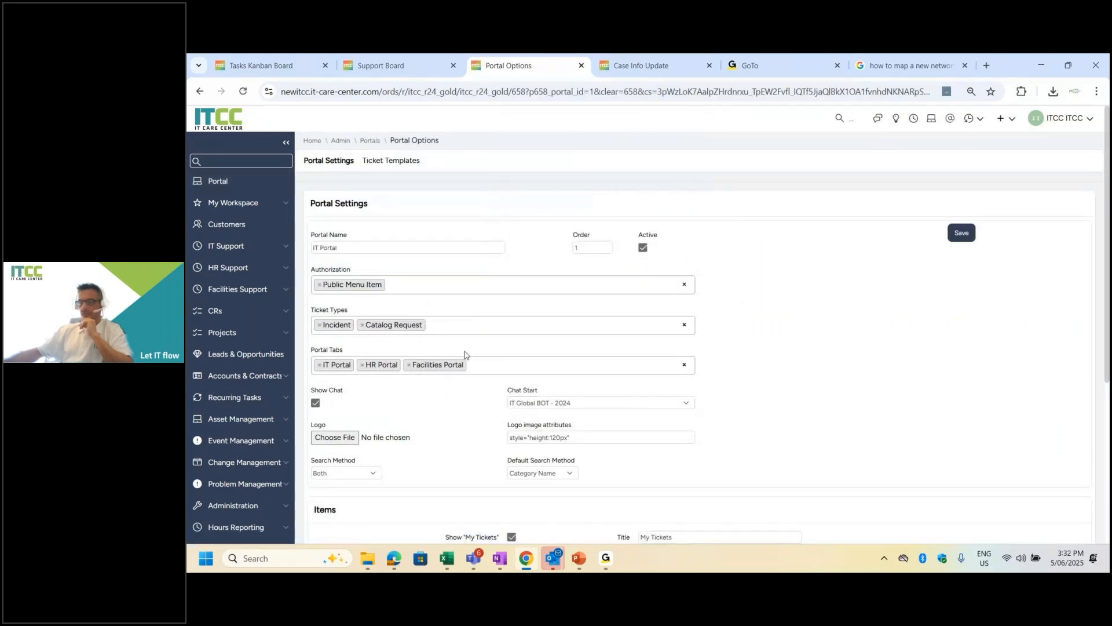
scroll(480, 346, down, 1)
scroll(479, 346, up, 1)
click(501, 365)
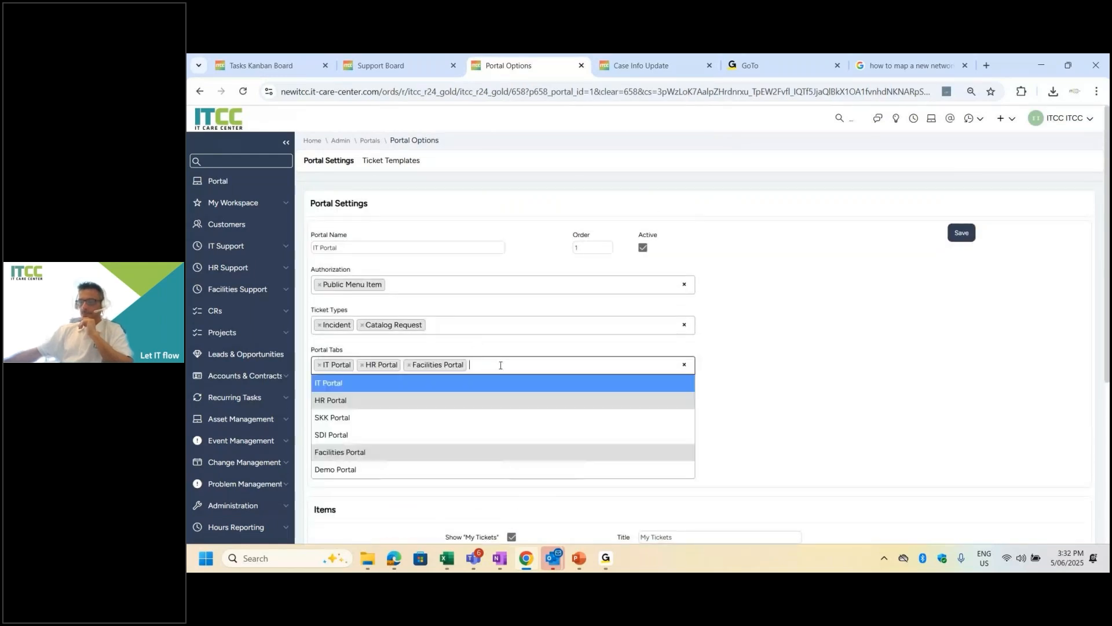
text(sd)
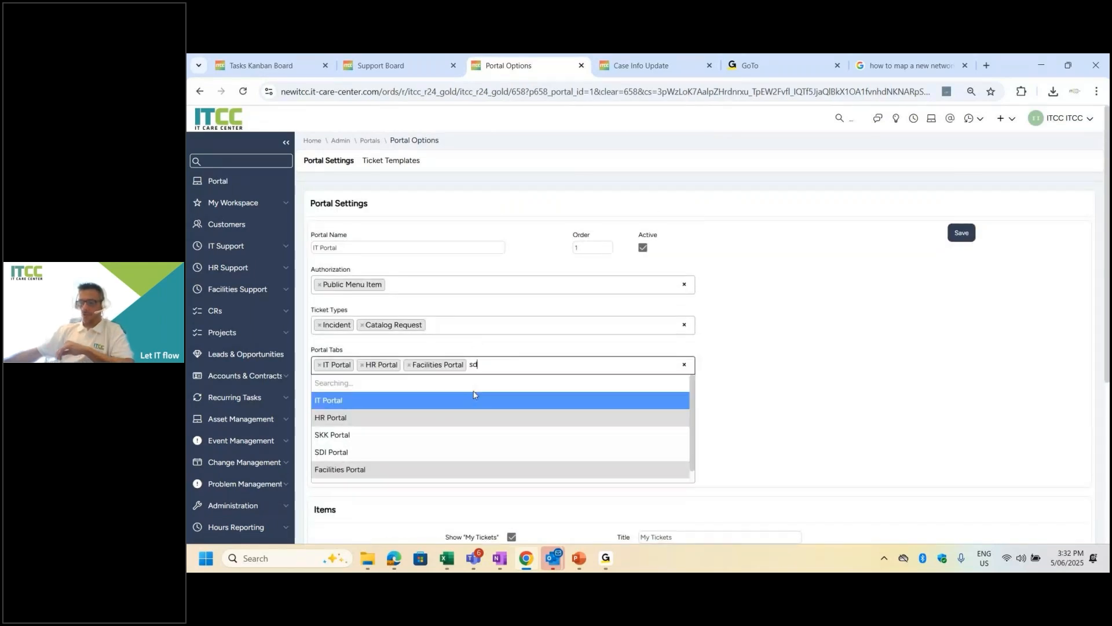
key(Return)
click(961, 234)
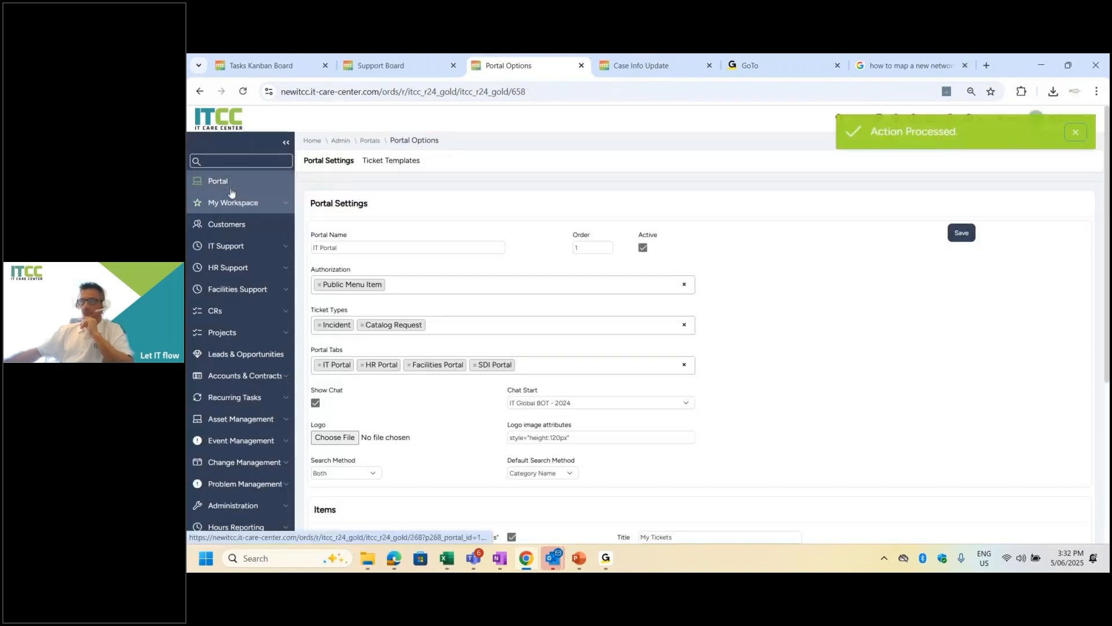
View the new SDI Portal tab, dismiss the announcement, and open Admin Dashboard in a new tab
click(230, 183)
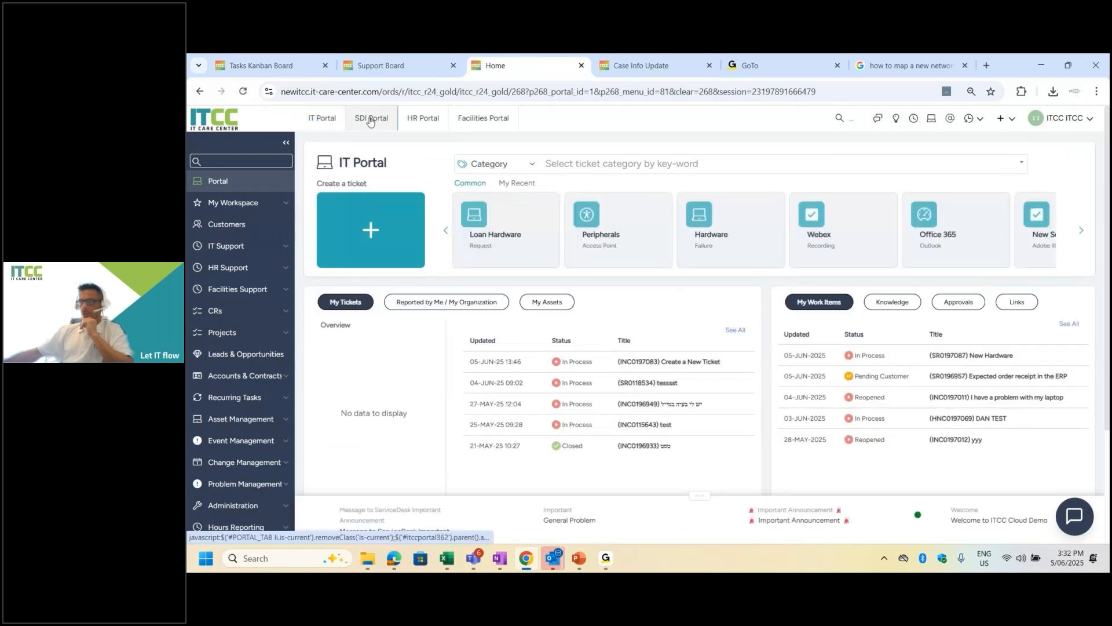
click(371, 121)
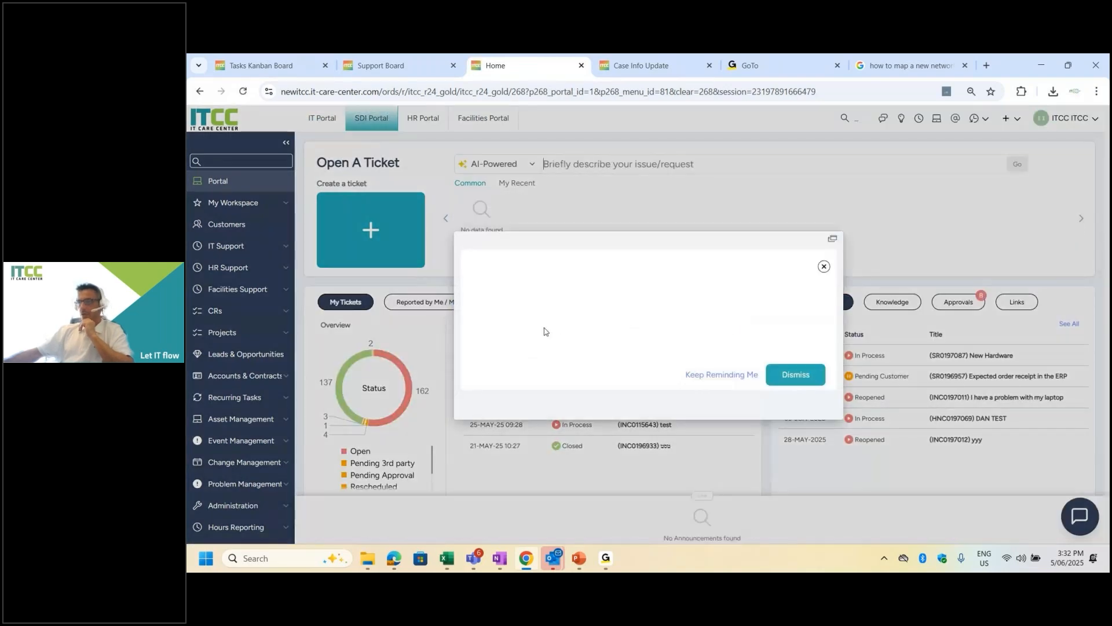
click(824, 267)
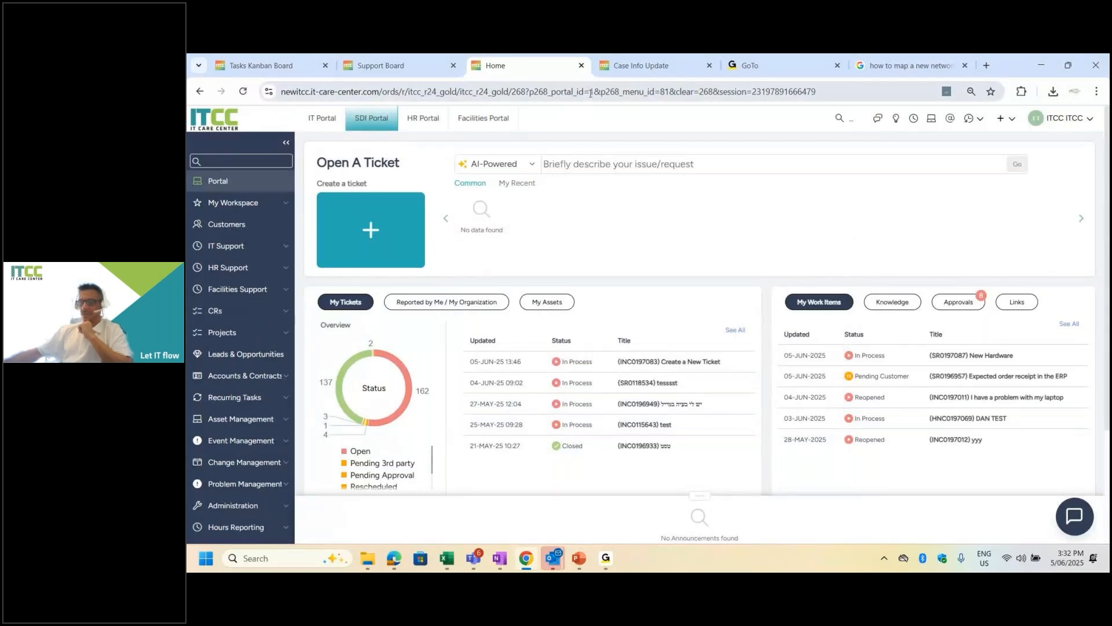
scroll(266, 354, down, 2)
middle_click(249, 385)
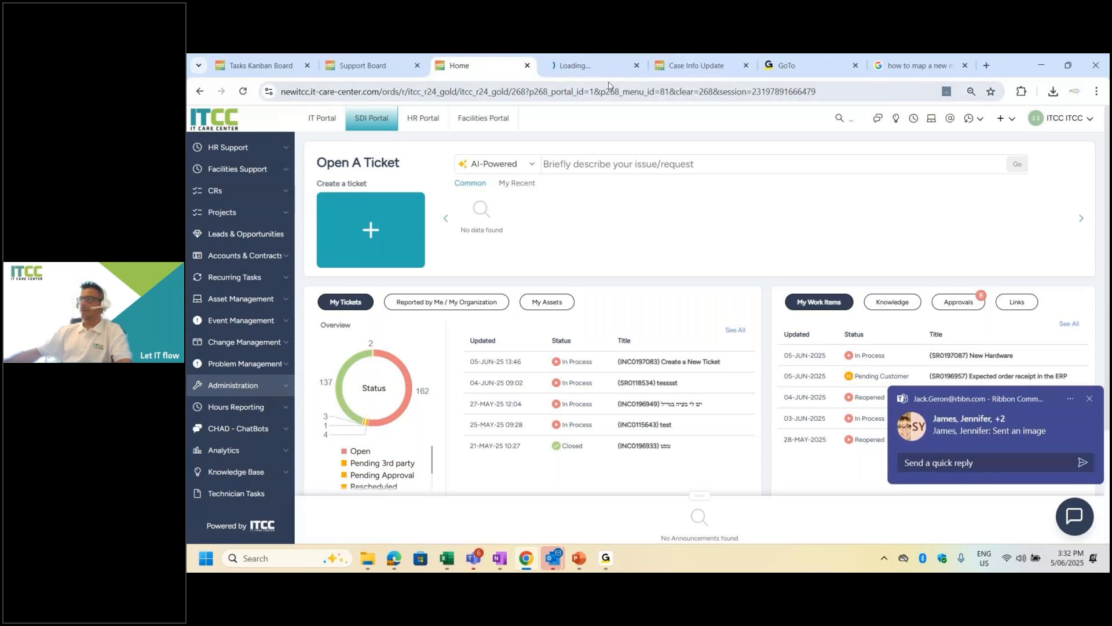
click(602, 68)
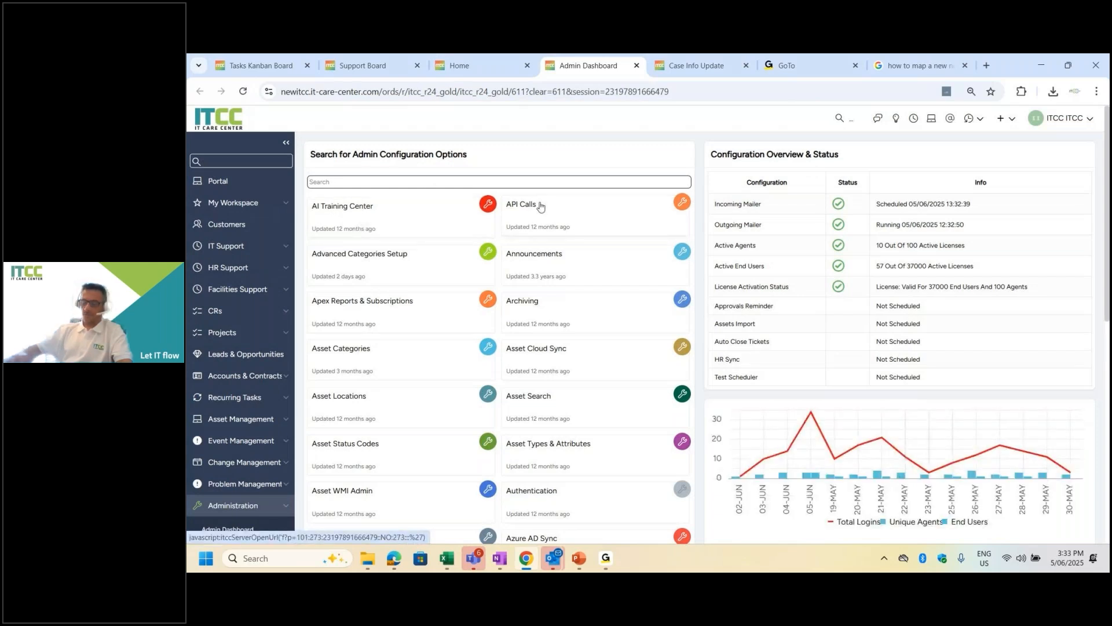
Search the admin configuration options for 'flow'
text(flow)
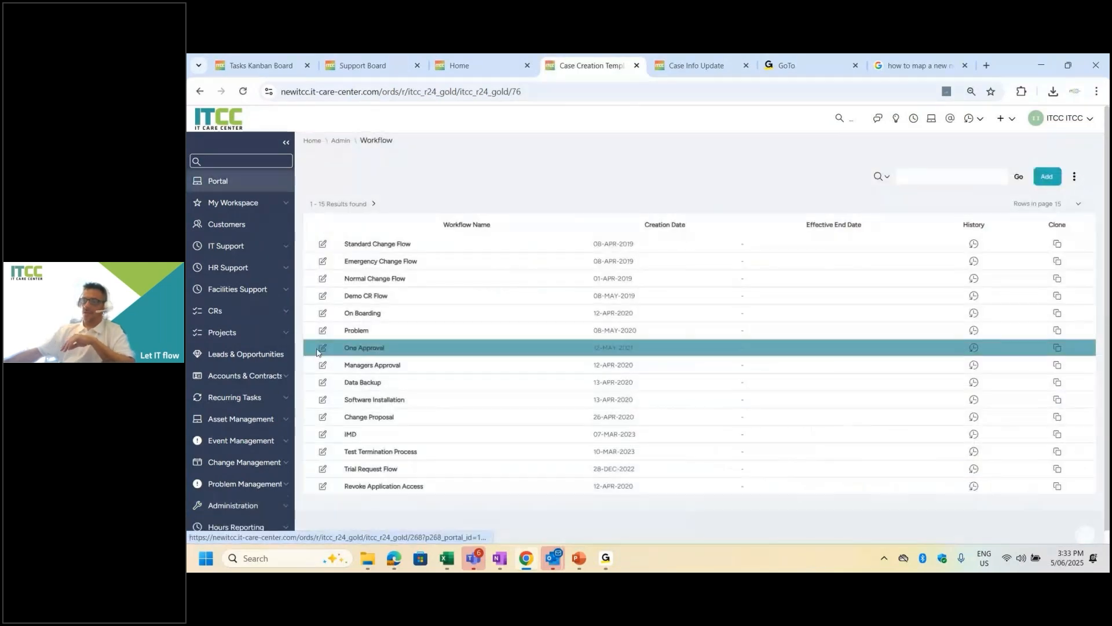
Open the On Boarding workflow diagram and review the details of steps 10, 40, 30 and 60
click(329, 315)
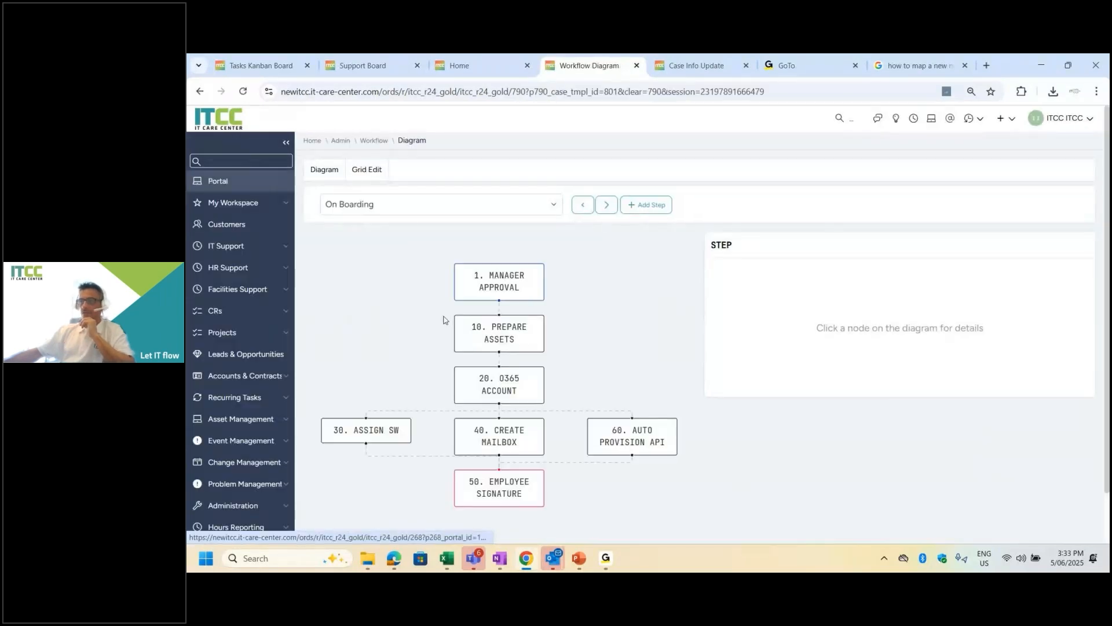
click(520, 335)
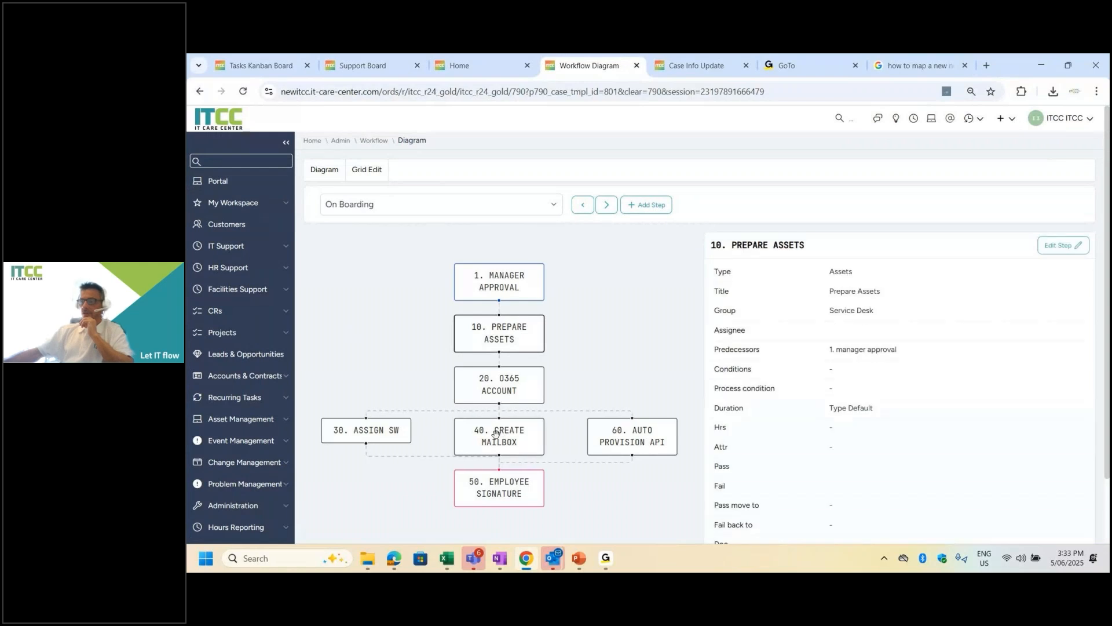
click(482, 439)
click(366, 430)
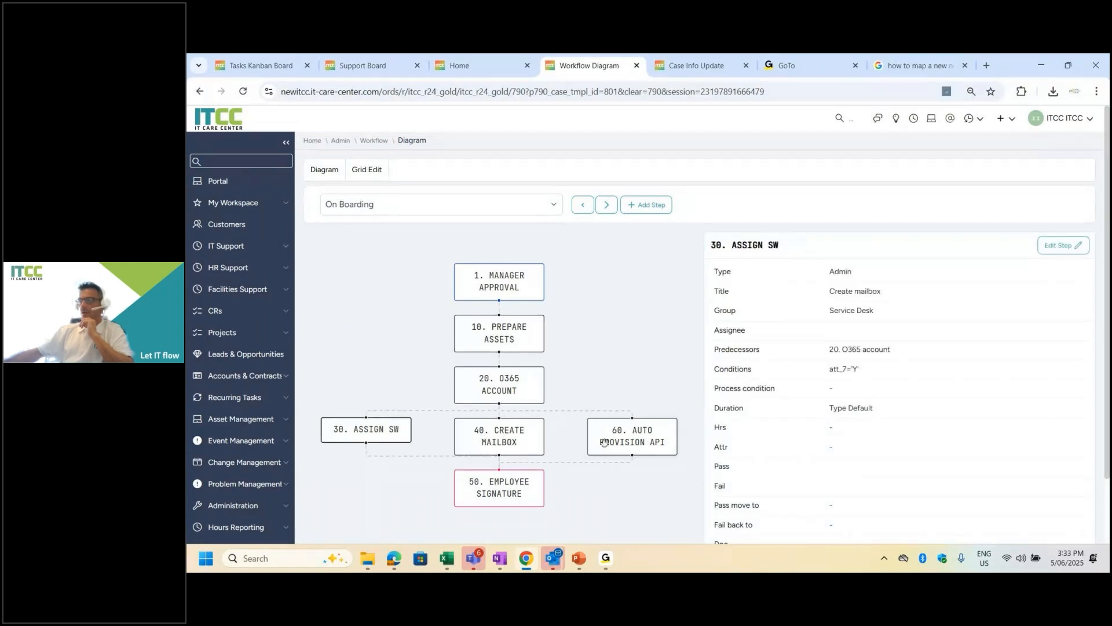
click(632, 436)
click(532, 346)
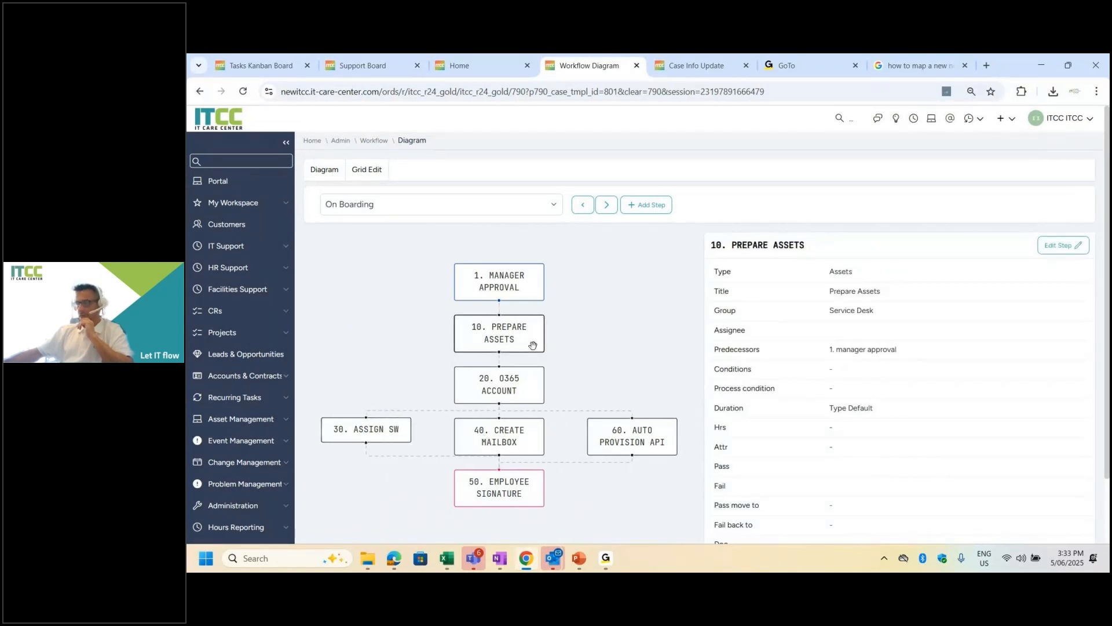
click(631, 443)
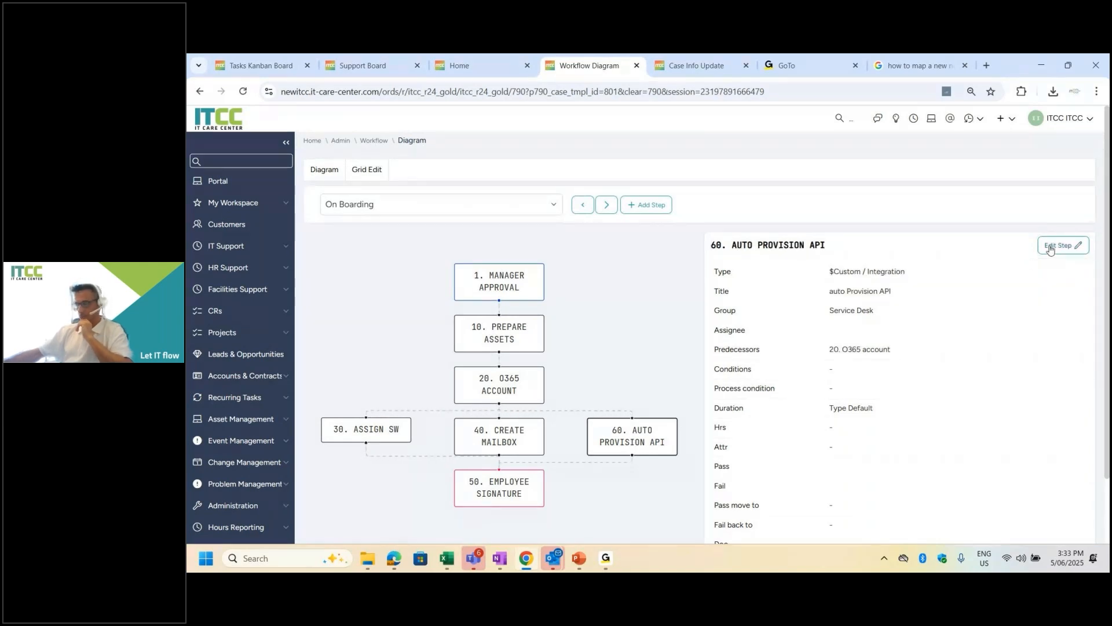
Look over step 60's edit form and the workflow list, then go back to the portal home page
click(1049, 250)
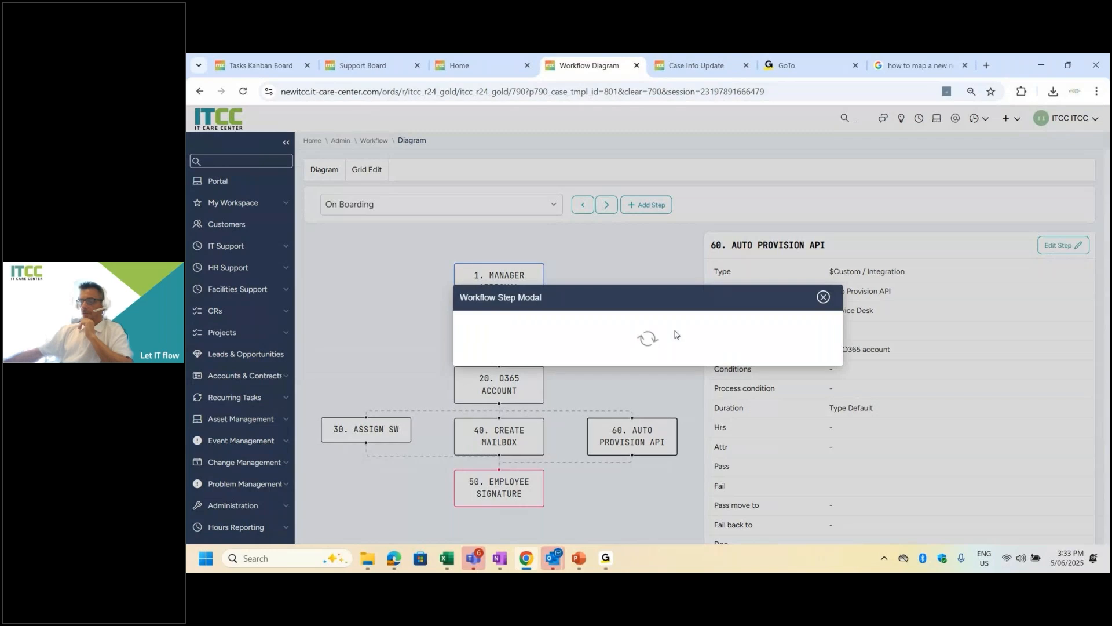
scroll(671, 331, down, 5)
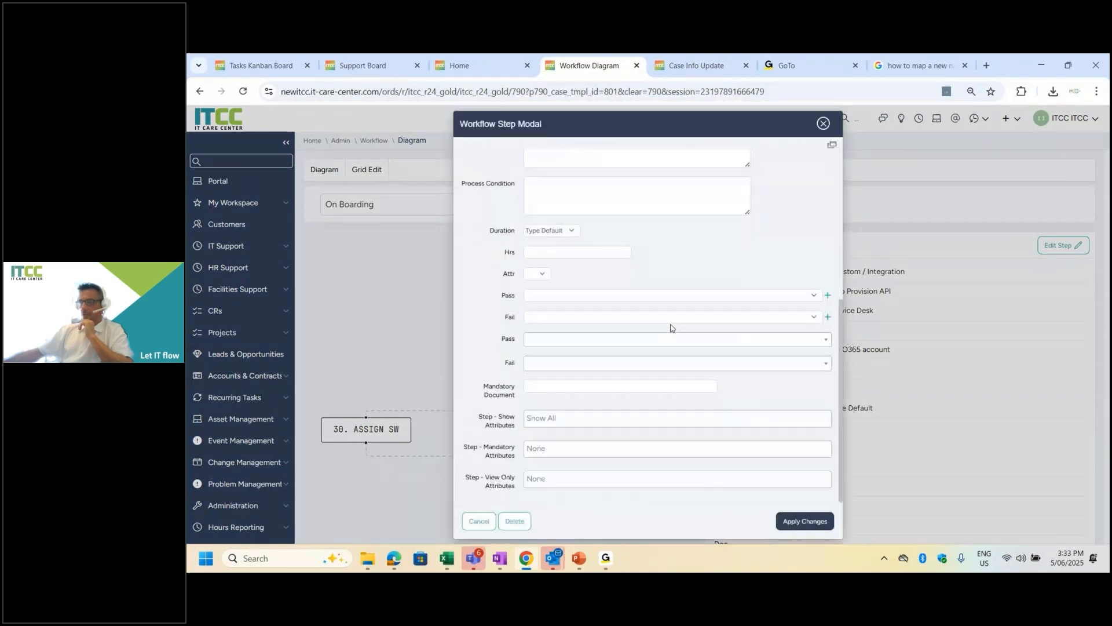
click(824, 123)
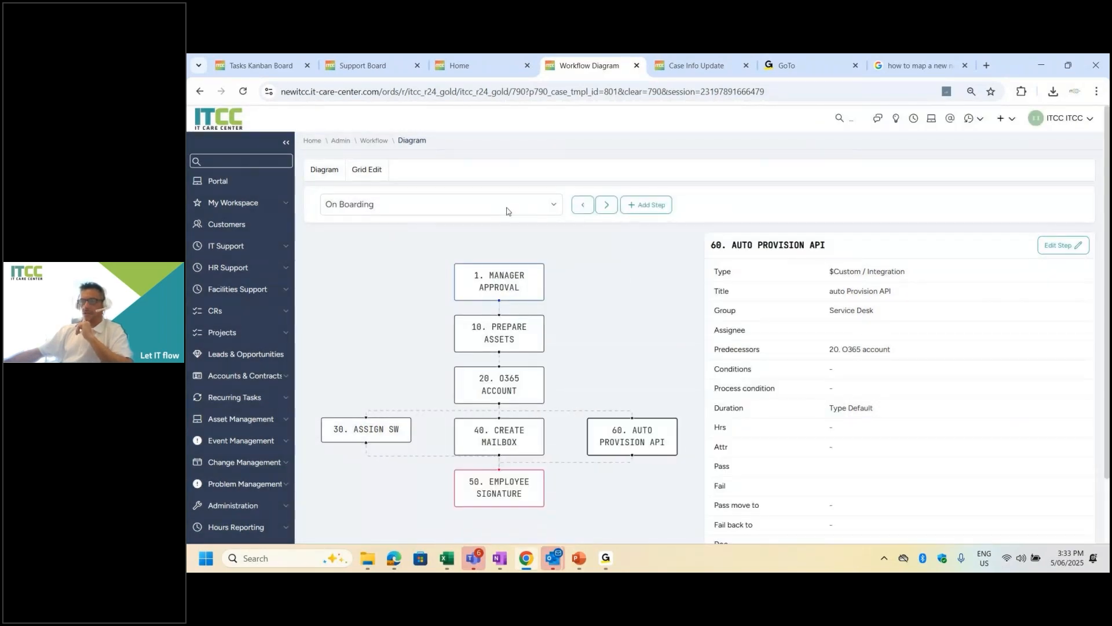
click(391, 217)
click(508, 210)
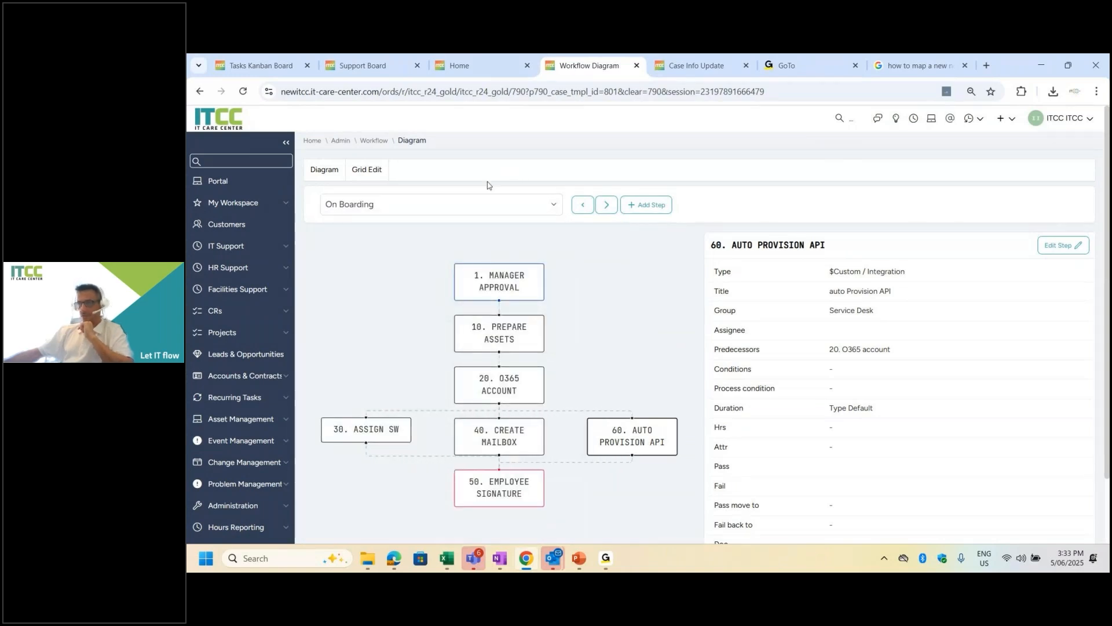
click(459, 65)
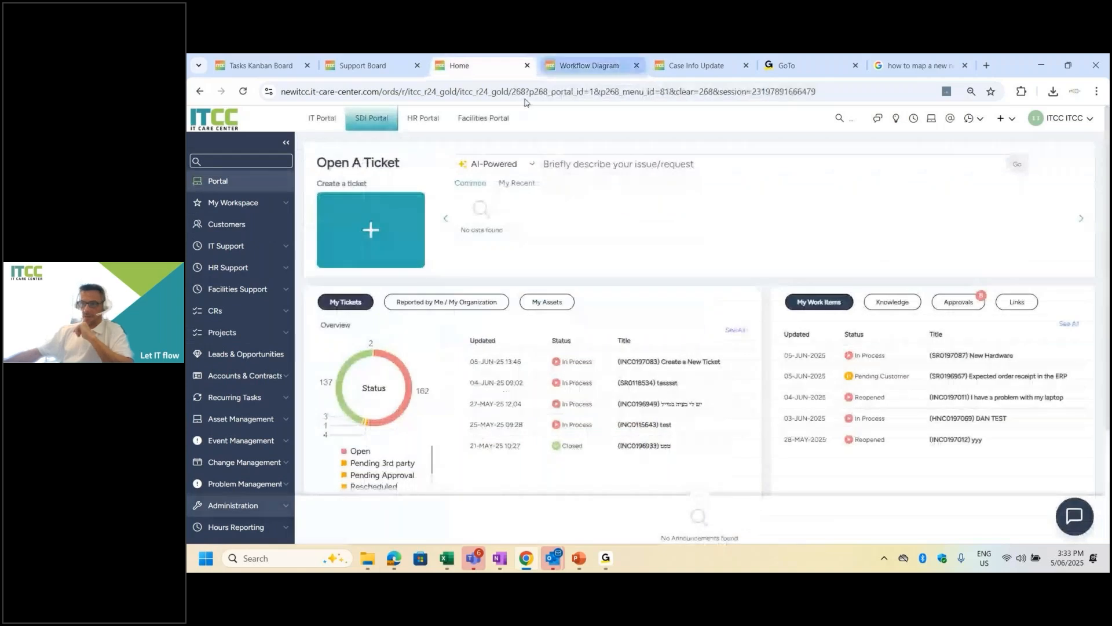
Search the Admin dashboard for 'ticket' and open Setup Ticket Types to list the call types
click(589, 65)
click(343, 142)
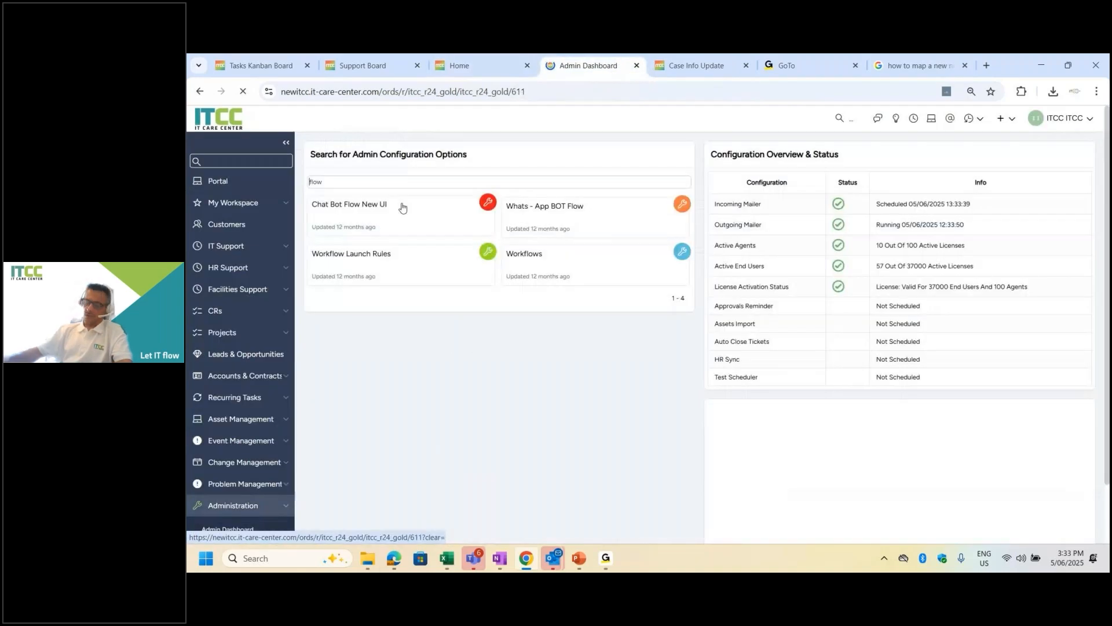
click(416, 181)
text(ticket)
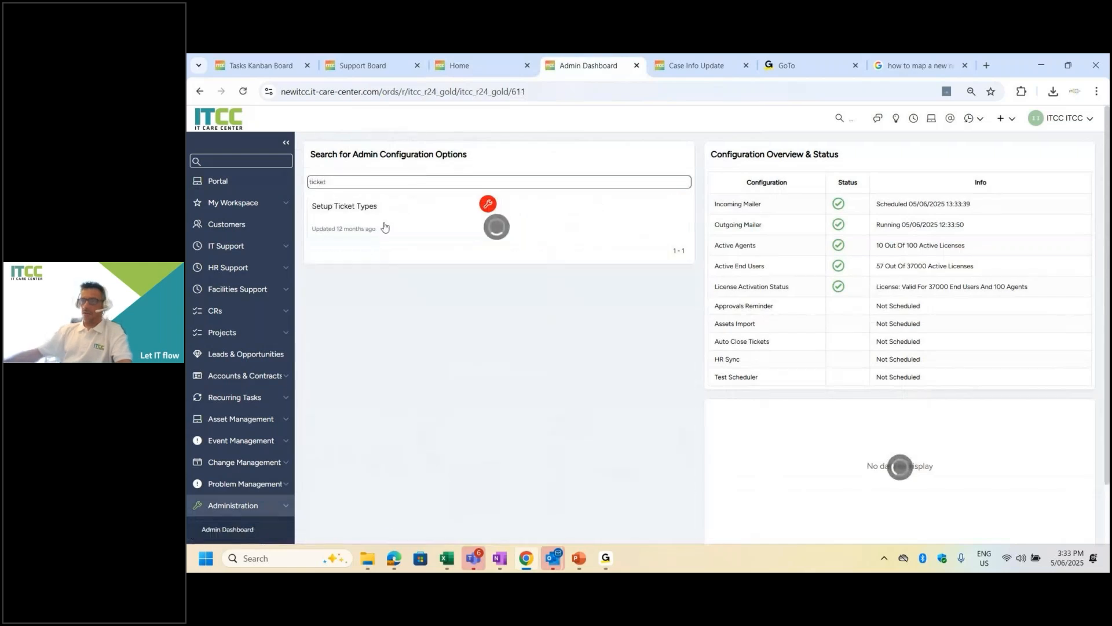
click(386, 227)
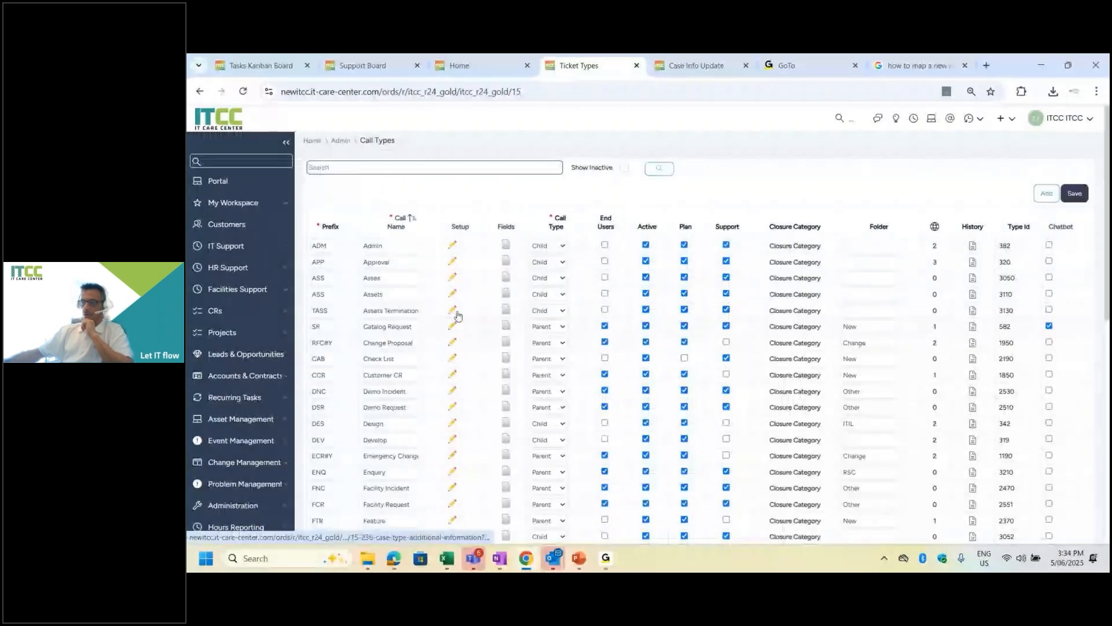
scroll(454, 427, down, 1)
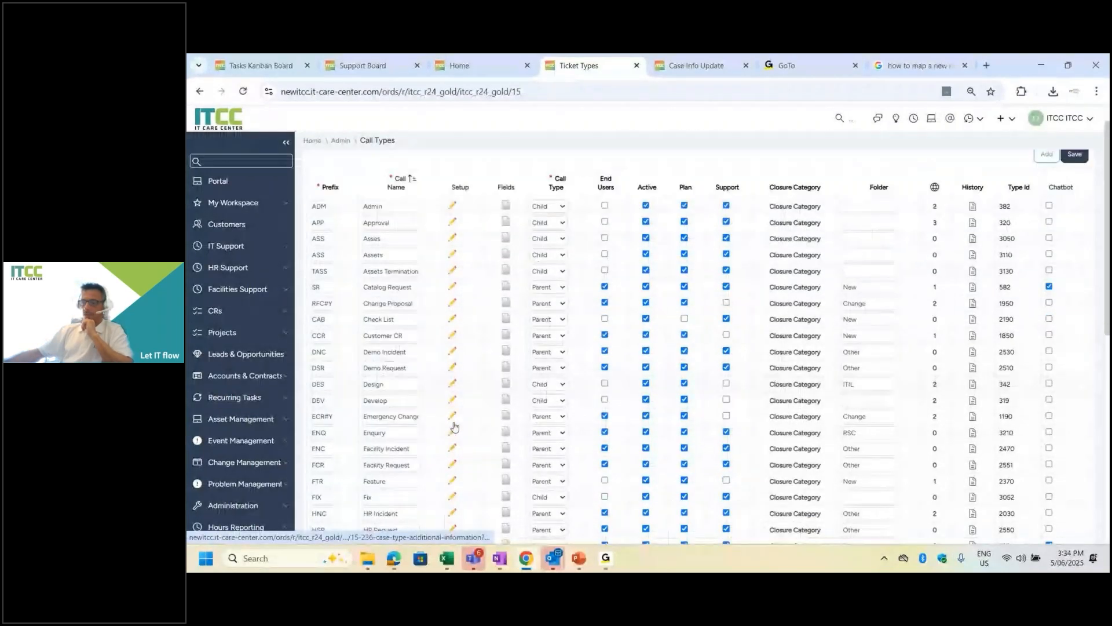
Enable the Calendar Invite Option and Signatures widgets for the Feature ticket type, then return to Call Types
click(455, 427)
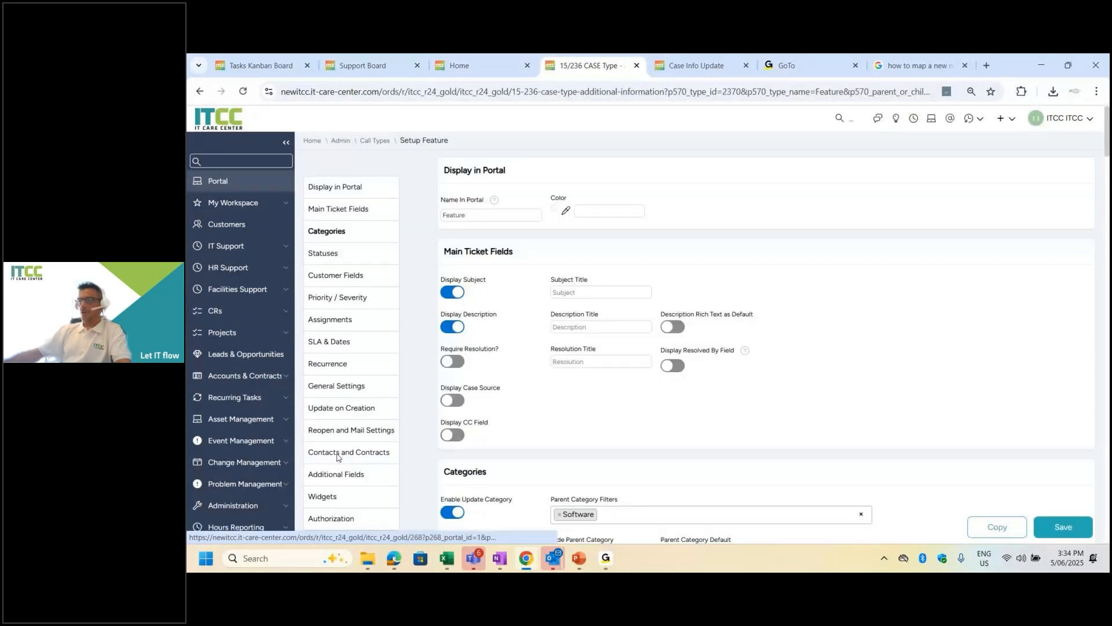
click(322, 496)
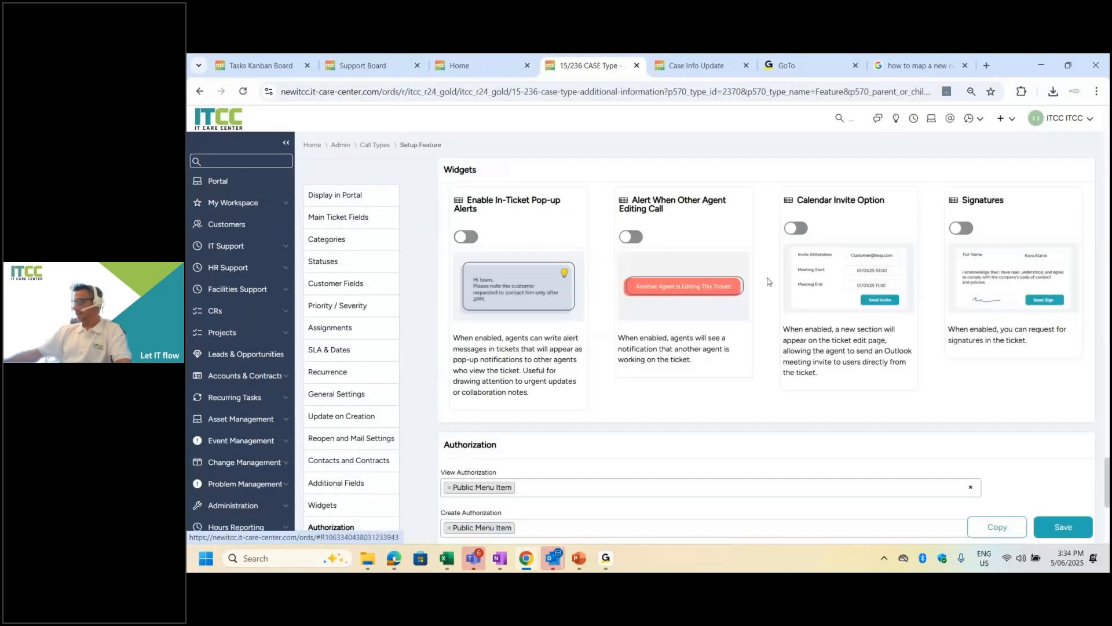
click(795, 229)
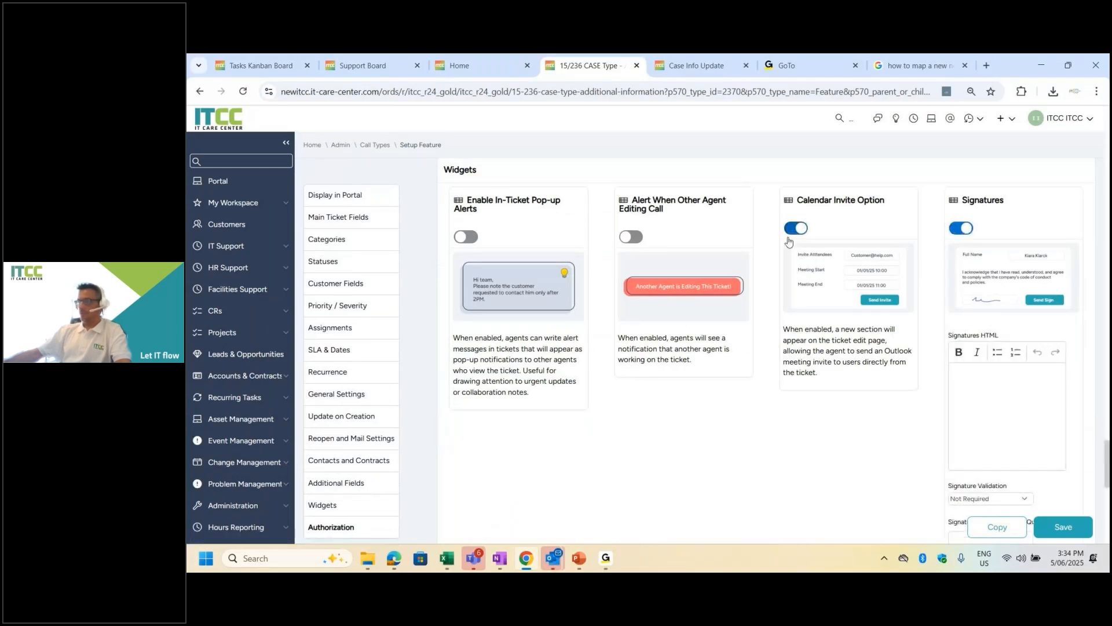
scroll(520, 316, down, 6)
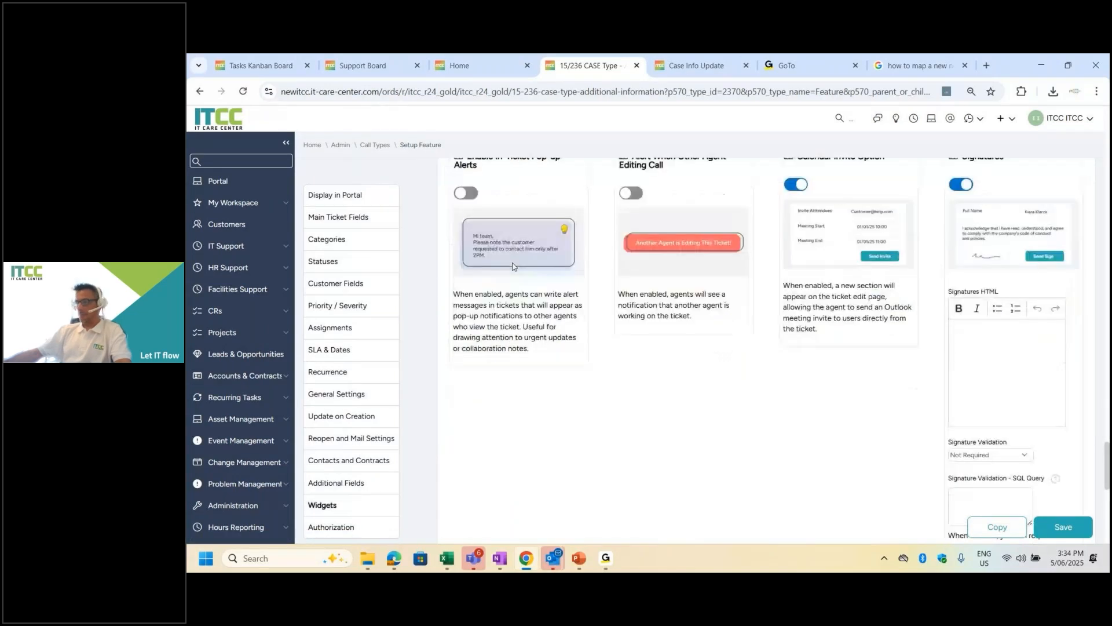
scroll(520, 316, down, 3)
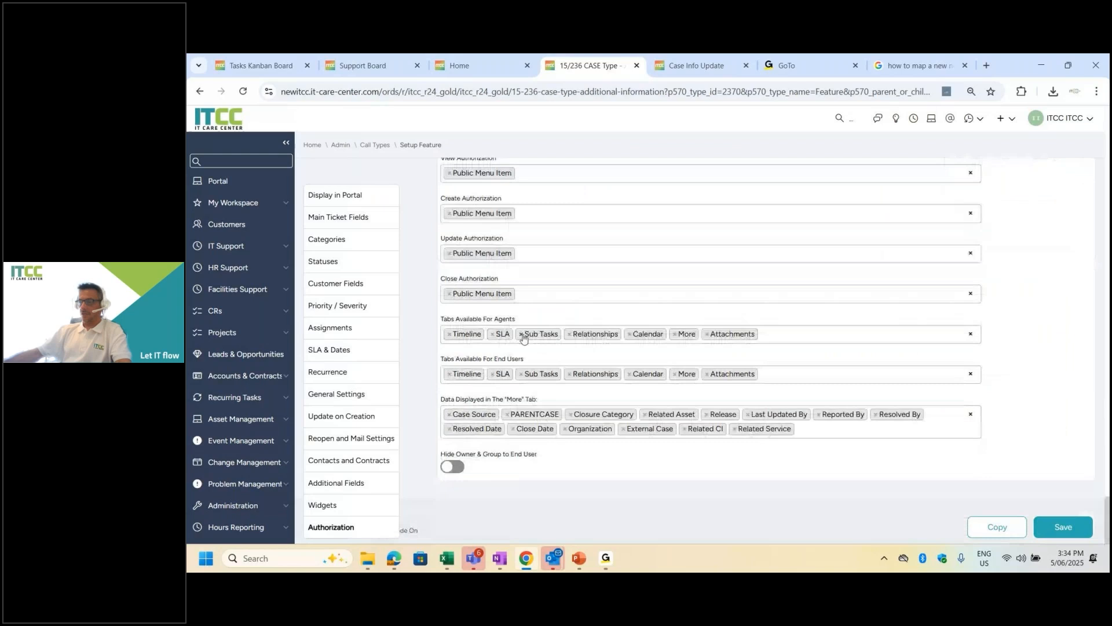
scroll(523, 337, up, 10)
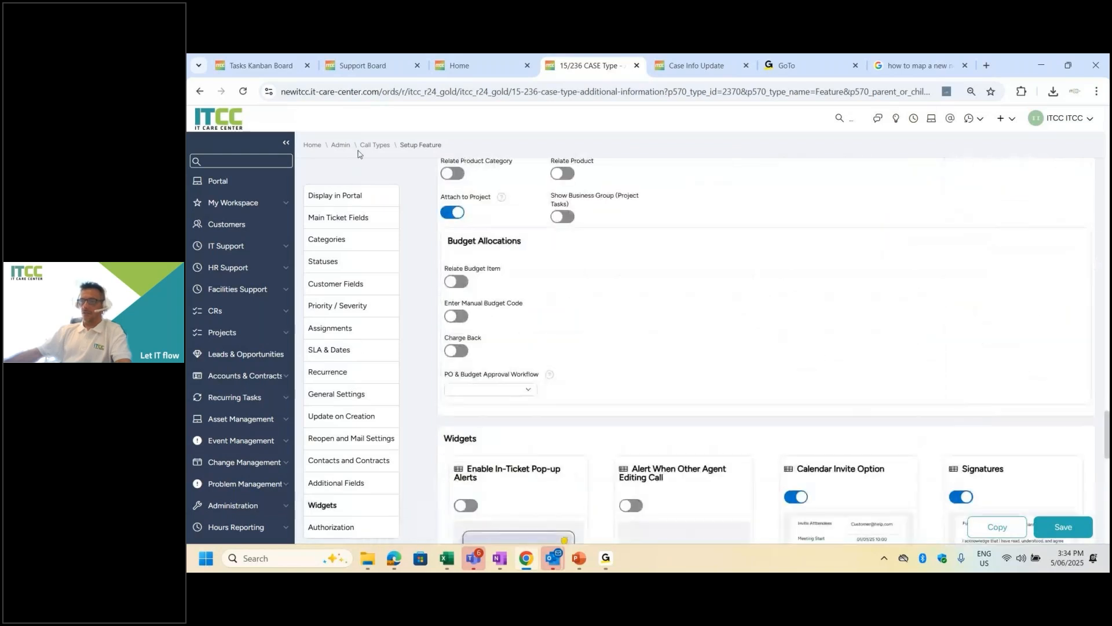
click(370, 146)
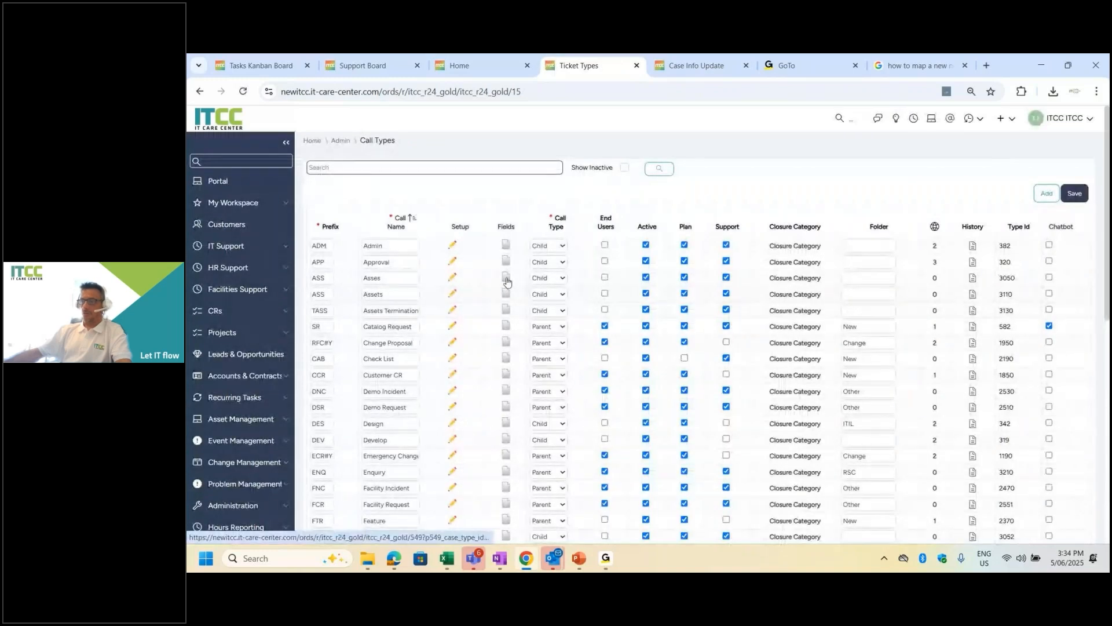
Open the Check List form, add three attribute rows, and view attribute #1's Type choices
click(503, 359)
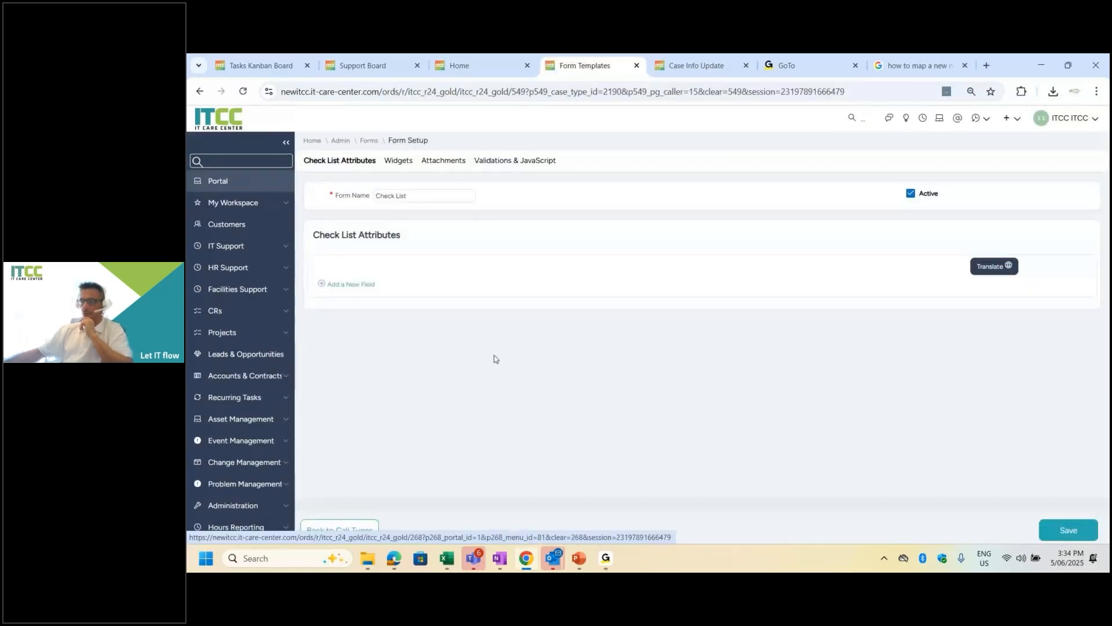
click(359, 286)
click(350, 348)
click(349, 404)
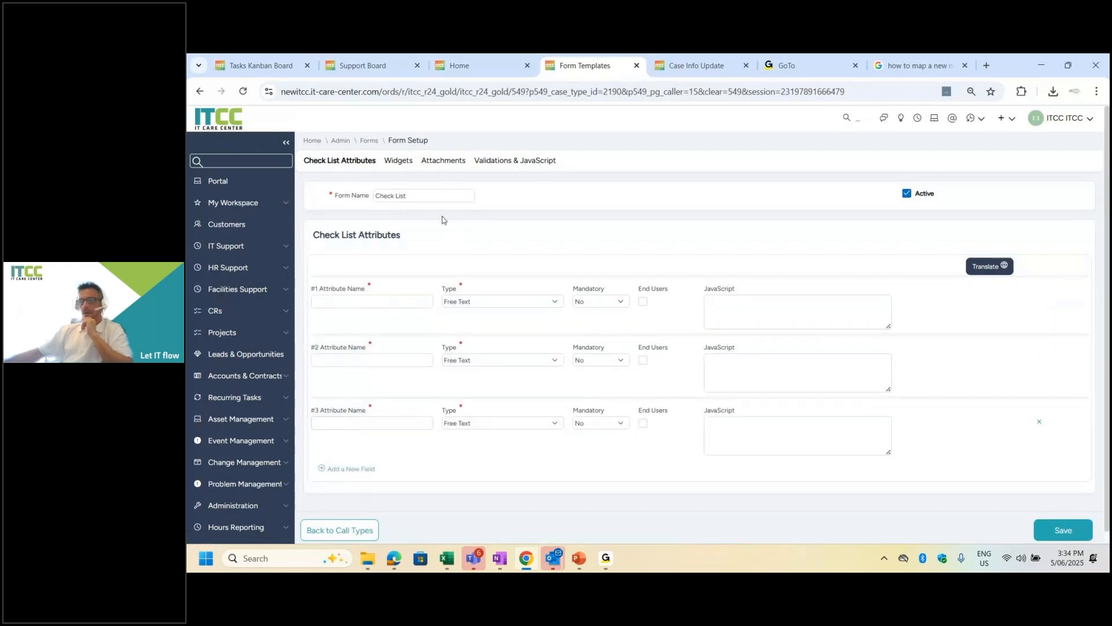
click(514, 301)
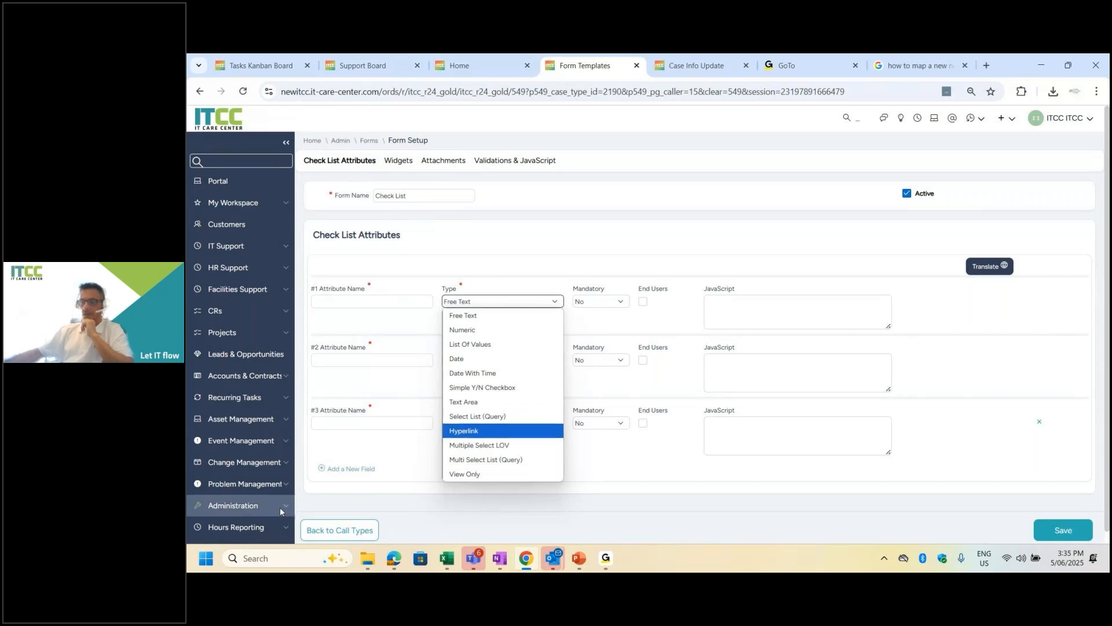
Go to CHAD's BOT Designer, search 'fac', and open the Facilities ChatBot for editing
scroll(284, 475, down, 3)
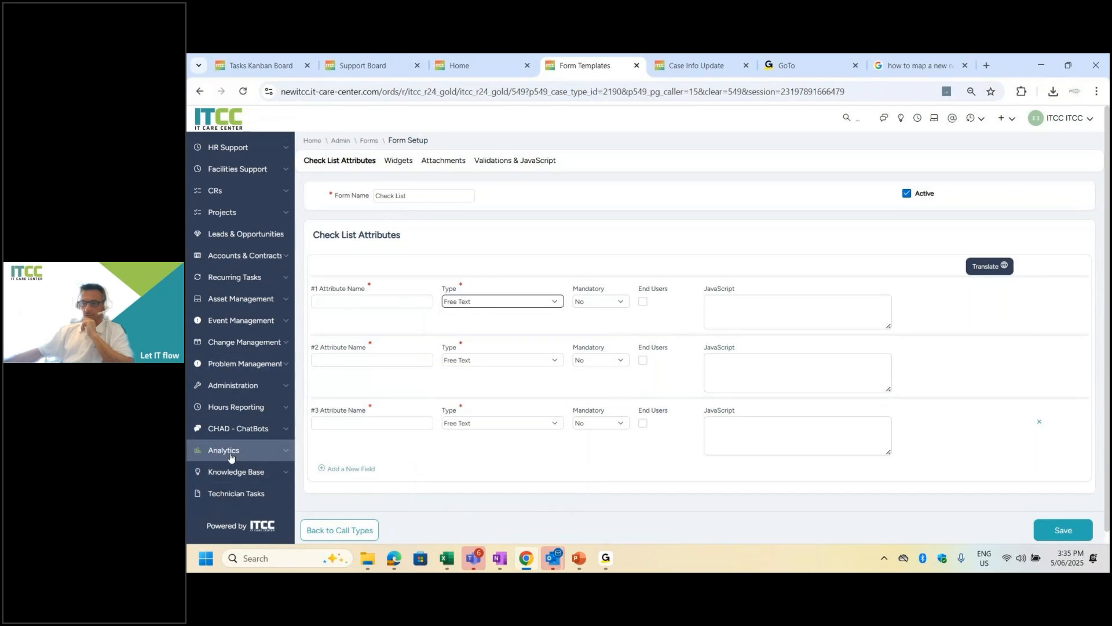
click(237, 430)
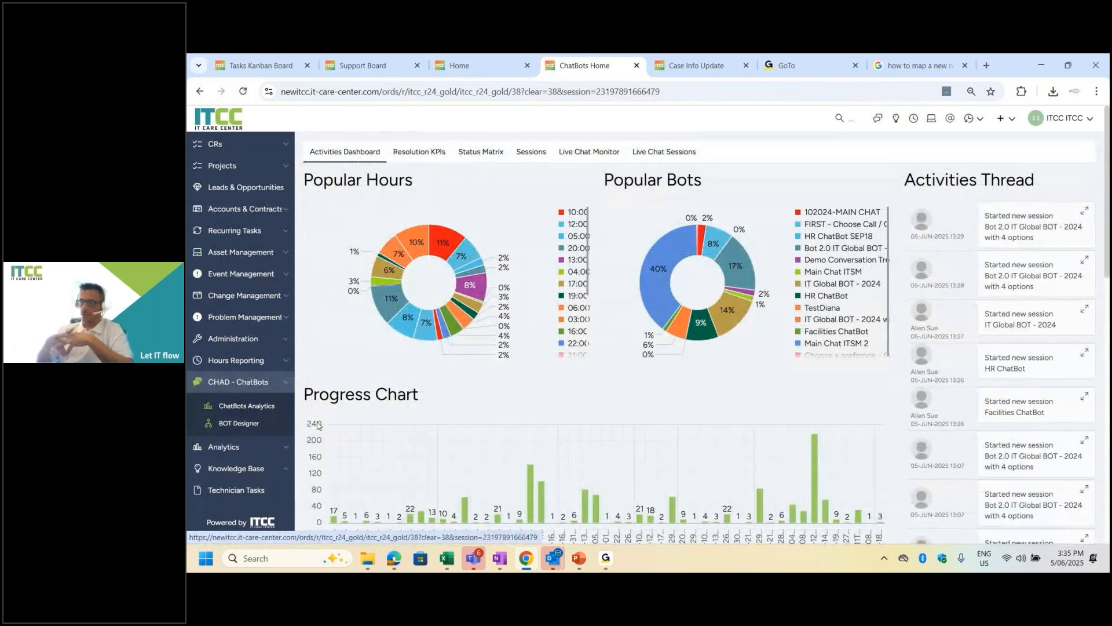
click(237, 423)
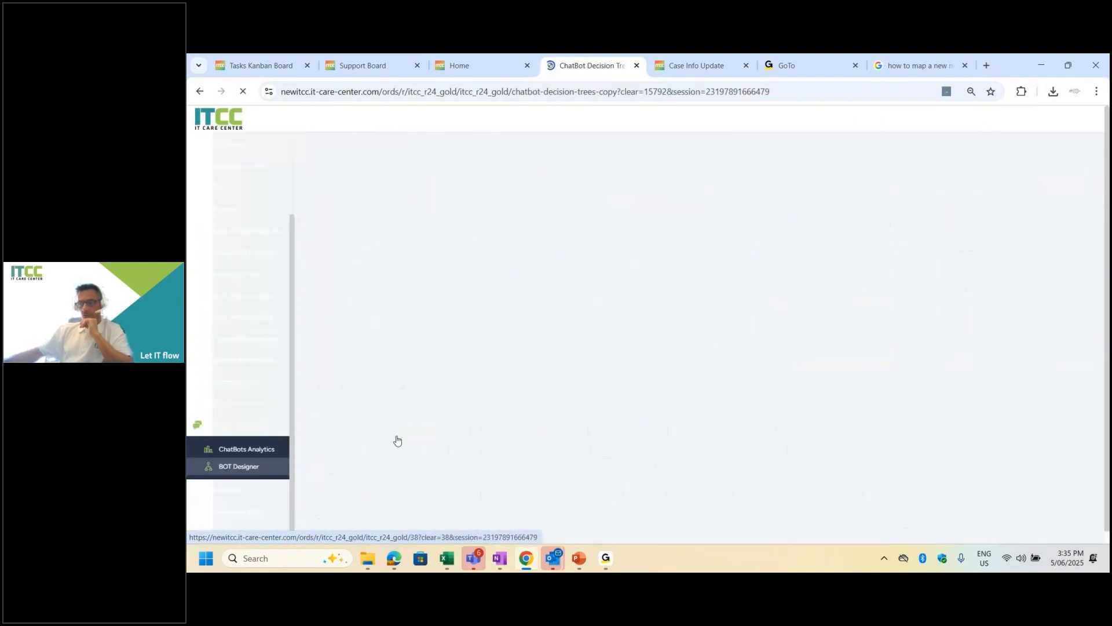
text(fact)
key(BackSpace)
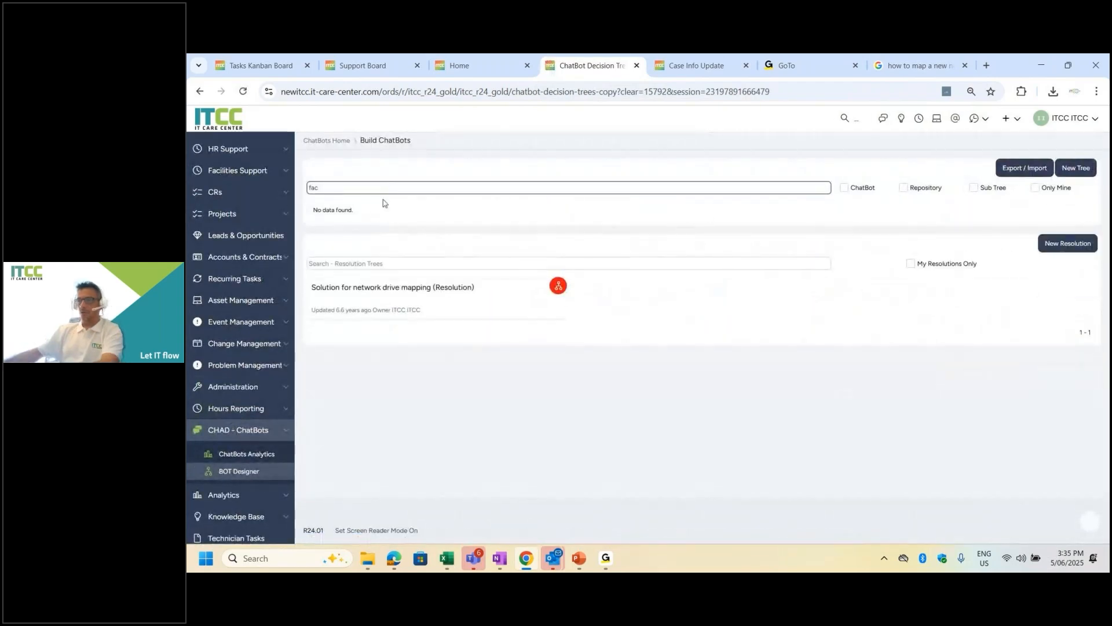
click(382, 218)
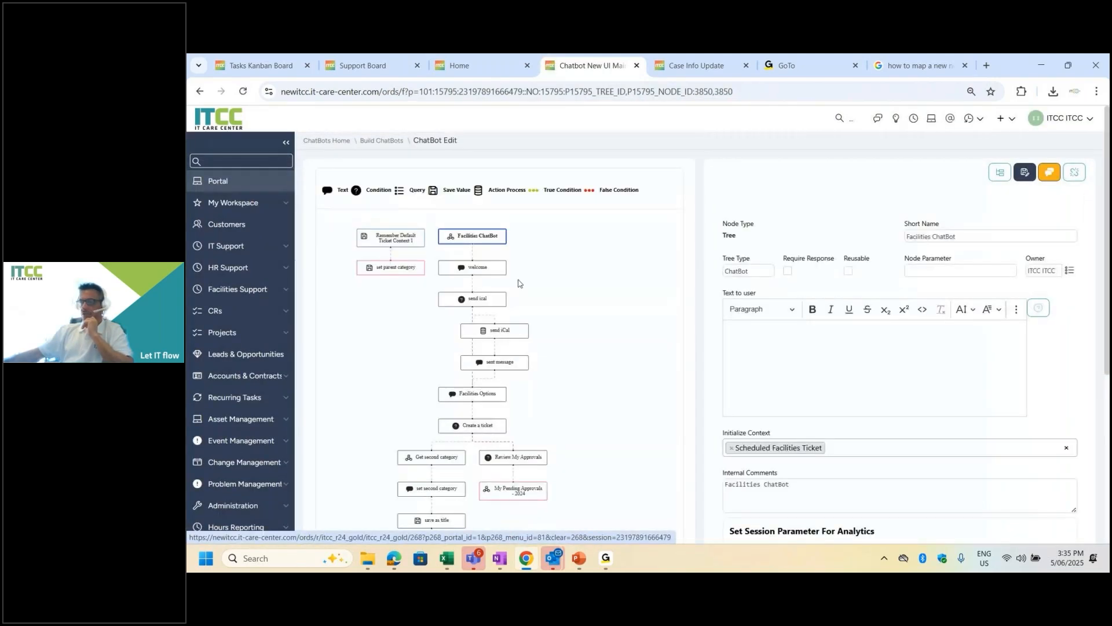
Add Actual SLA resolve hours to the Facilities ChatBot's Initialize Context values
scroll(519, 287, up, 2)
click(863, 453)
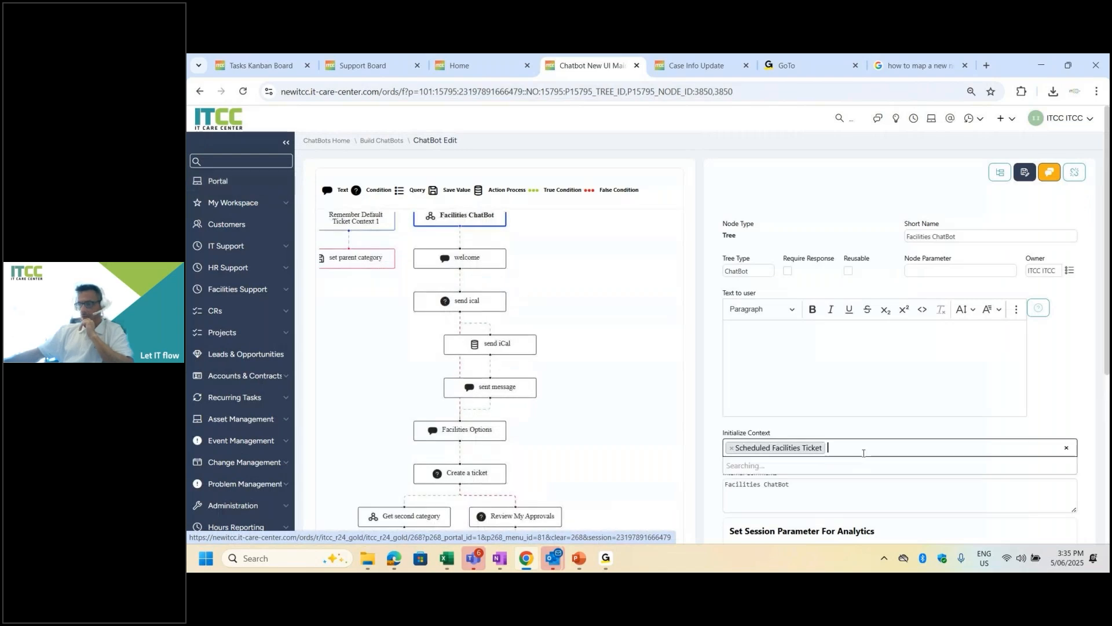
text(c)
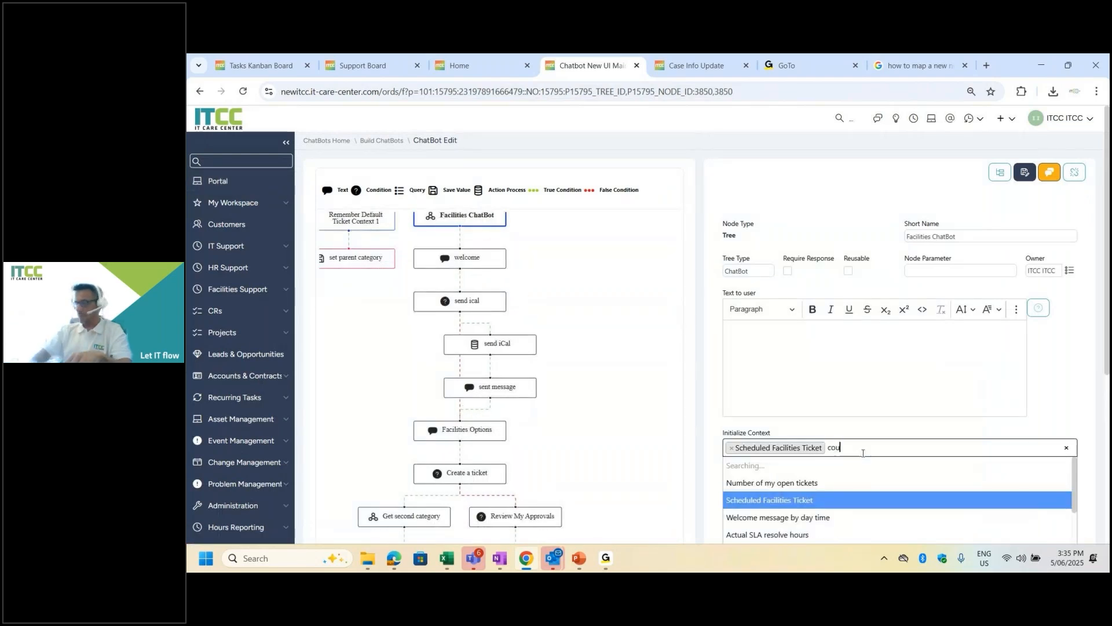
text(ou)
key(BackSpace)
key(BackSpace)
key(BackSpace)
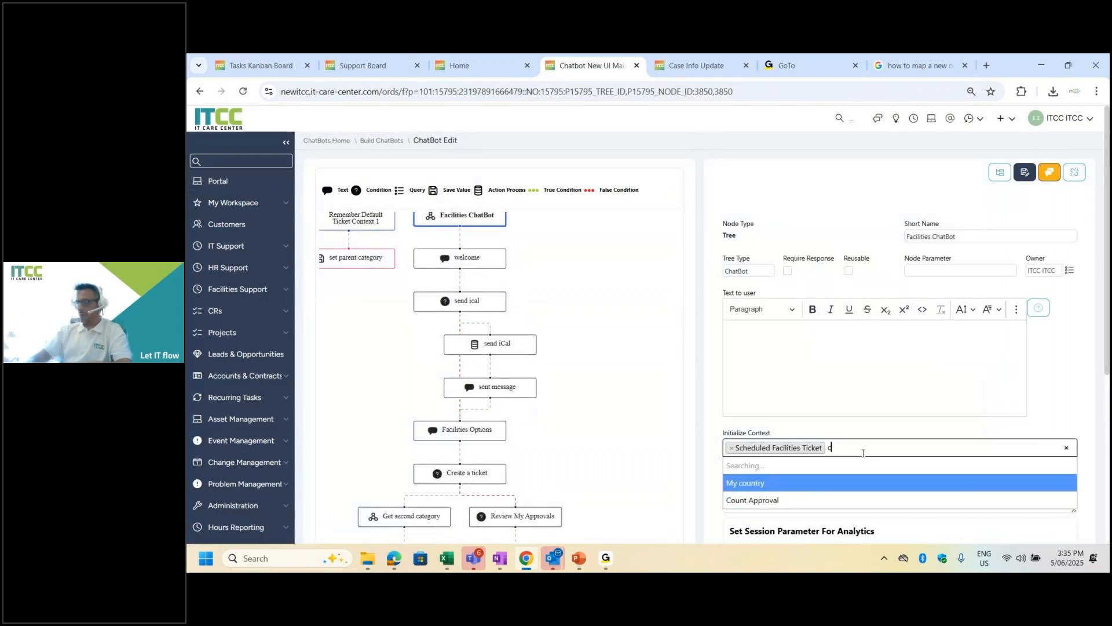
text(sl)
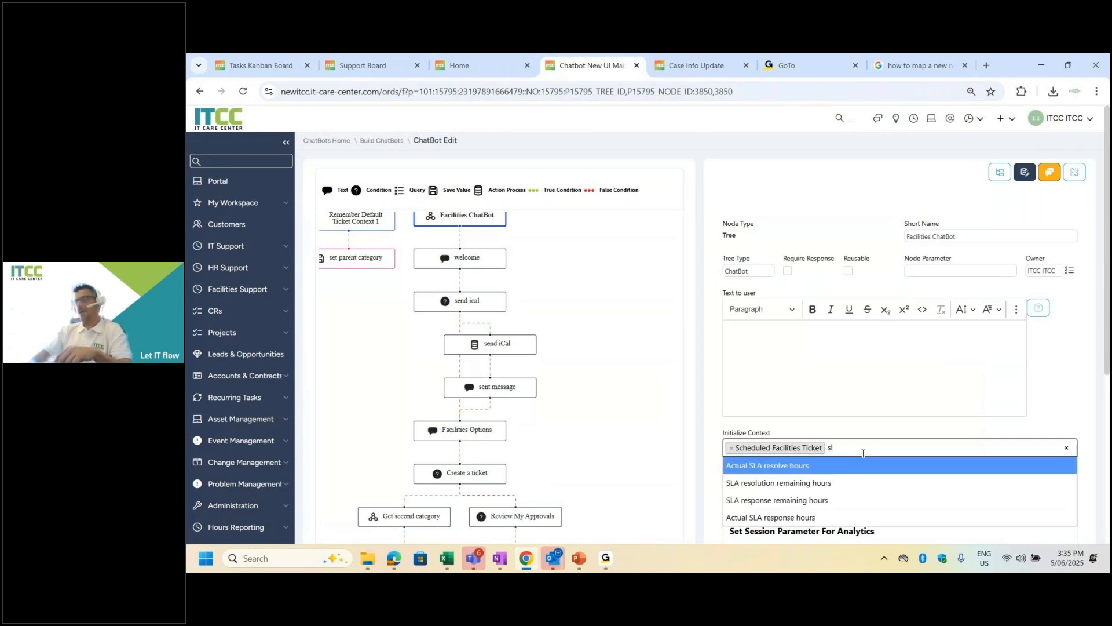
key(Down)
key(Down)
key(Down)
key(Down)
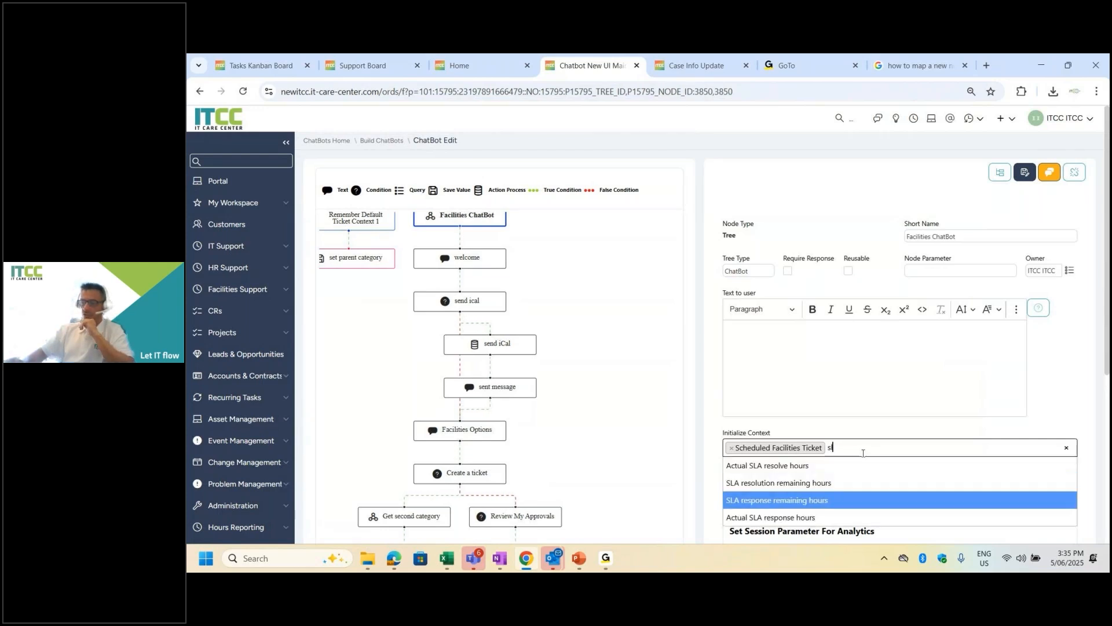
key(Return)
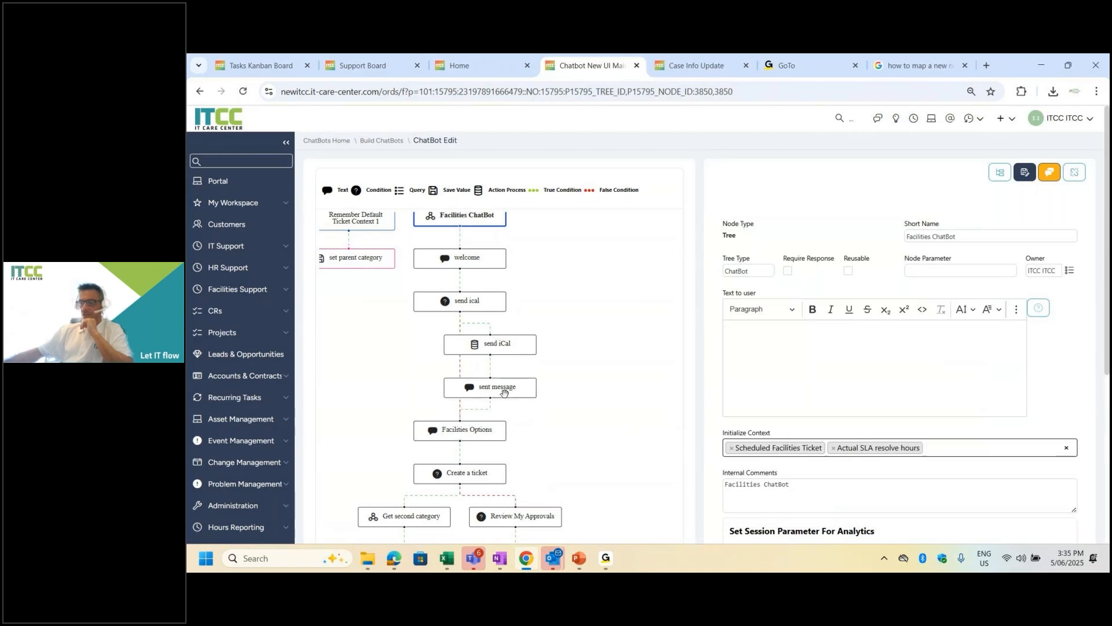
Move the Create a ticket node left and the Facilities Options node right
click(473, 430)
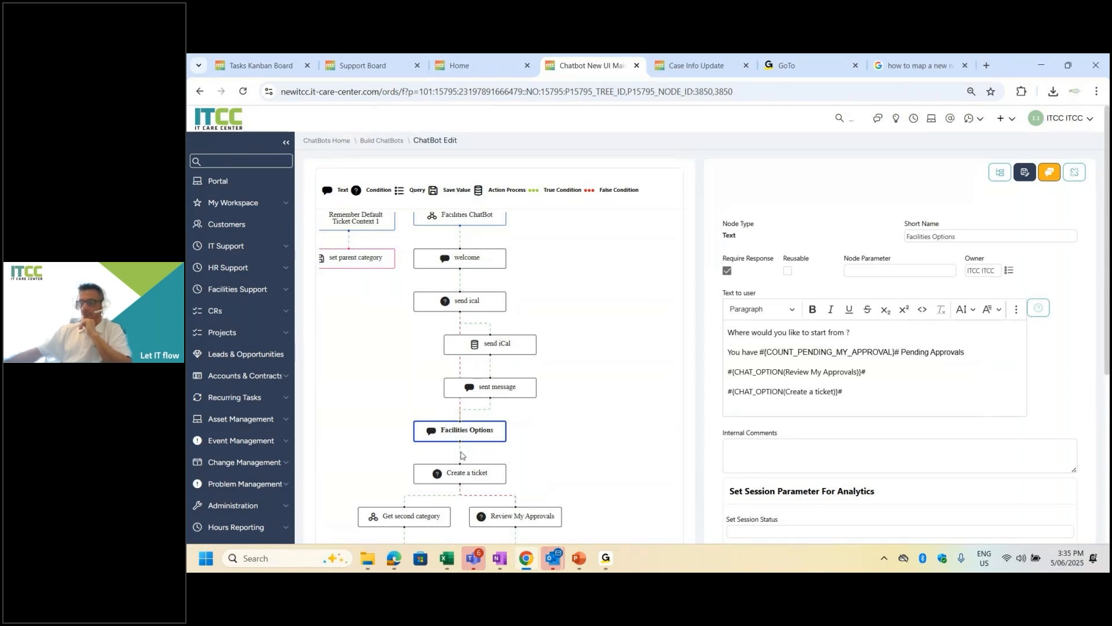
drag(462, 472, 380, 456)
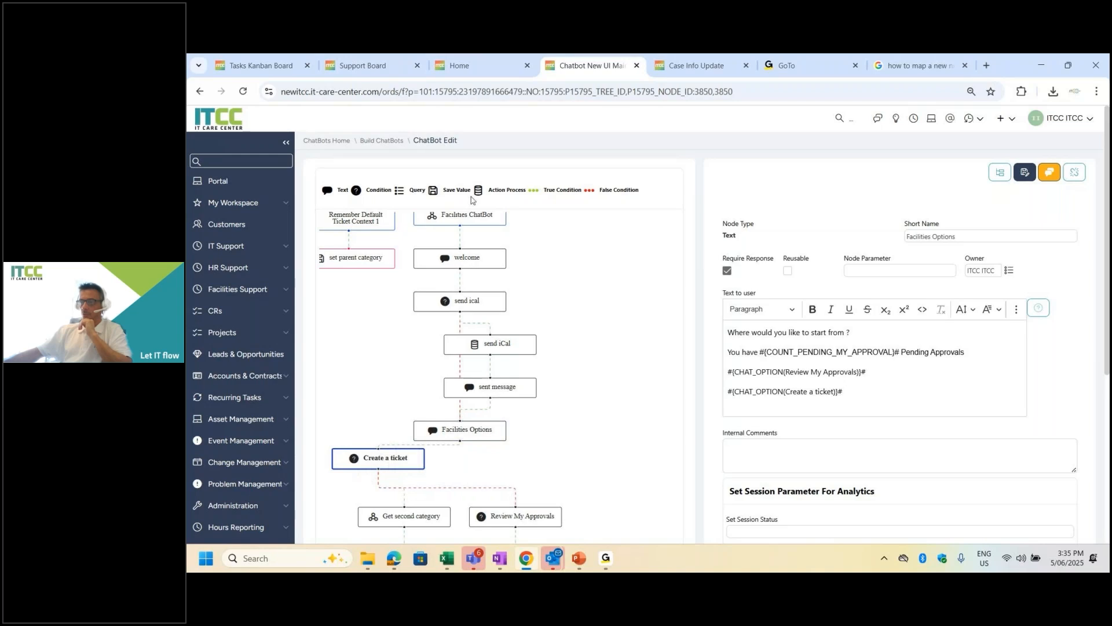
drag(489, 190, 517, 191)
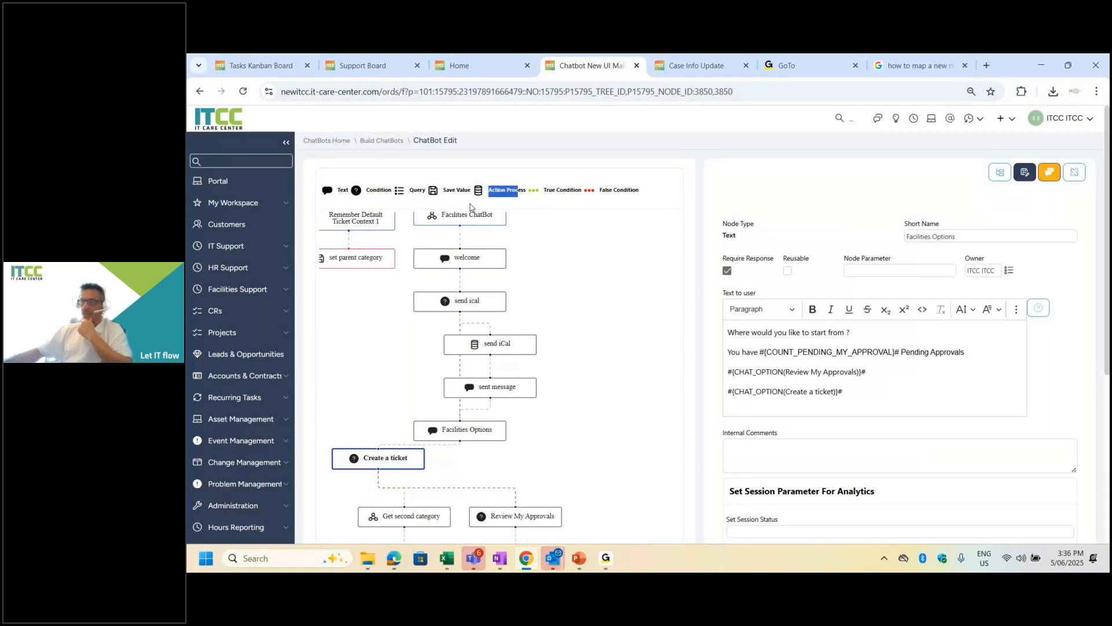
click(518, 192)
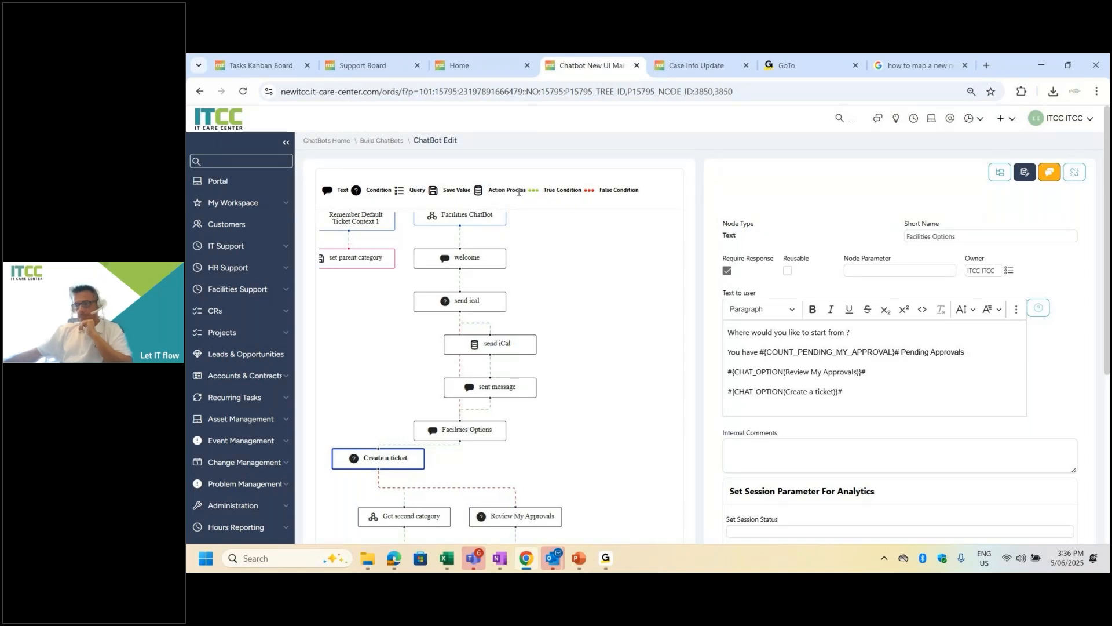
drag(485, 439, 550, 440)
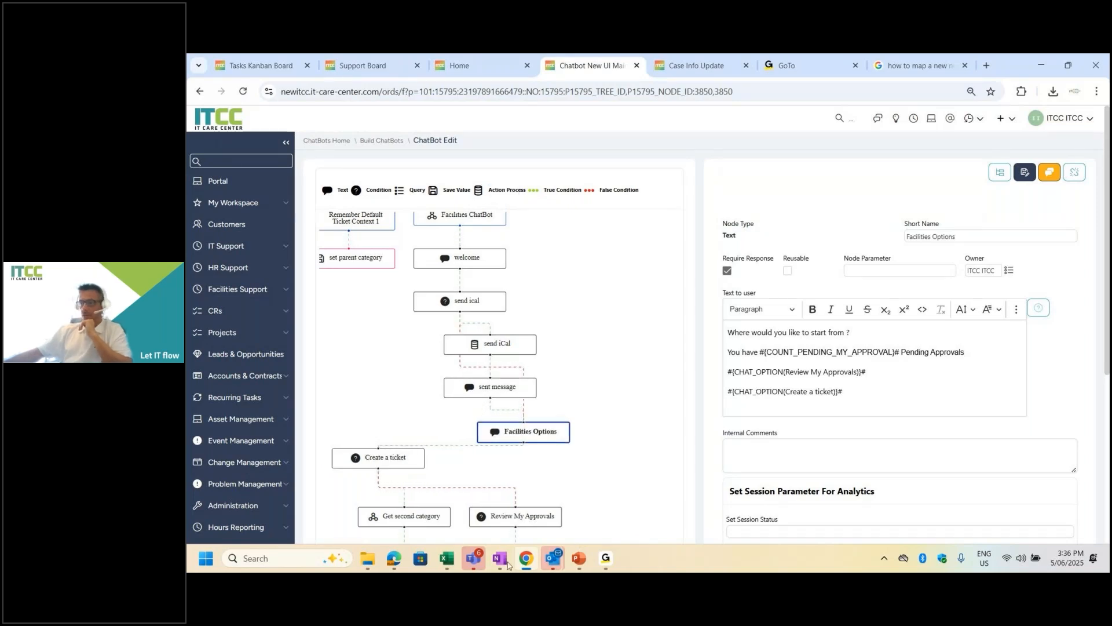
Restart the ITCC bot chat in Teams and ask the AI Assistant 'how to install firefox'
click(479, 561)
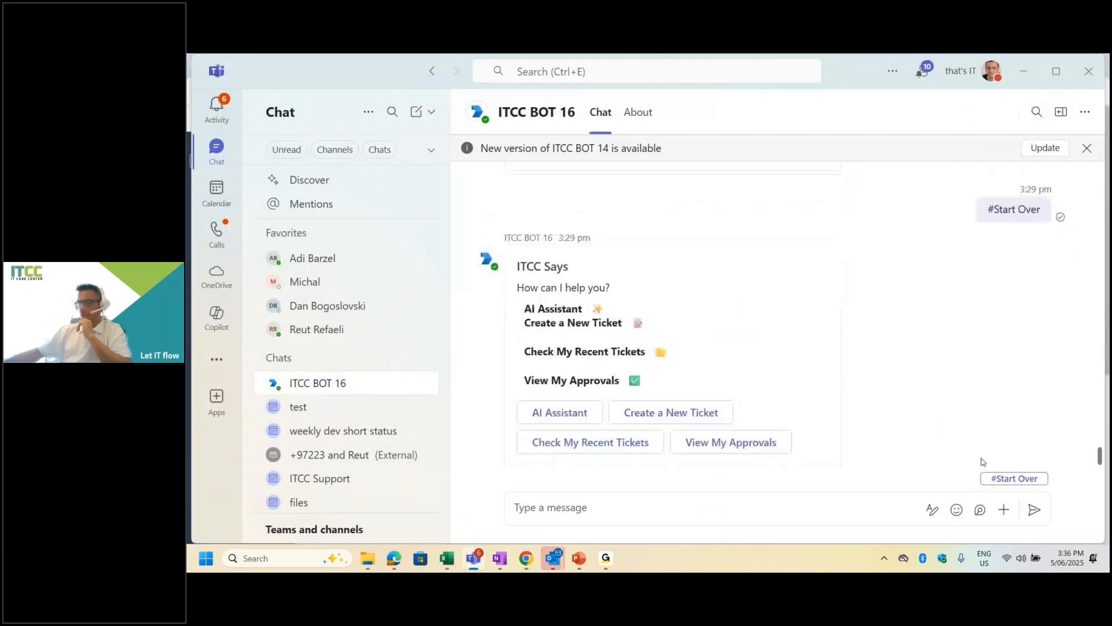
click(993, 478)
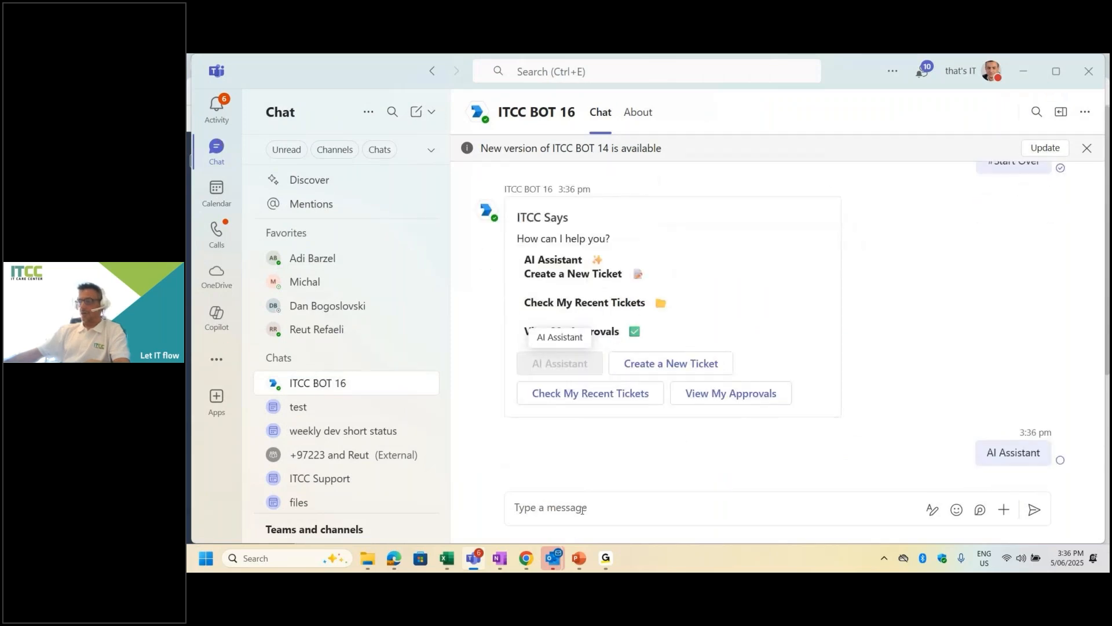
click(561, 512)
text(how to)
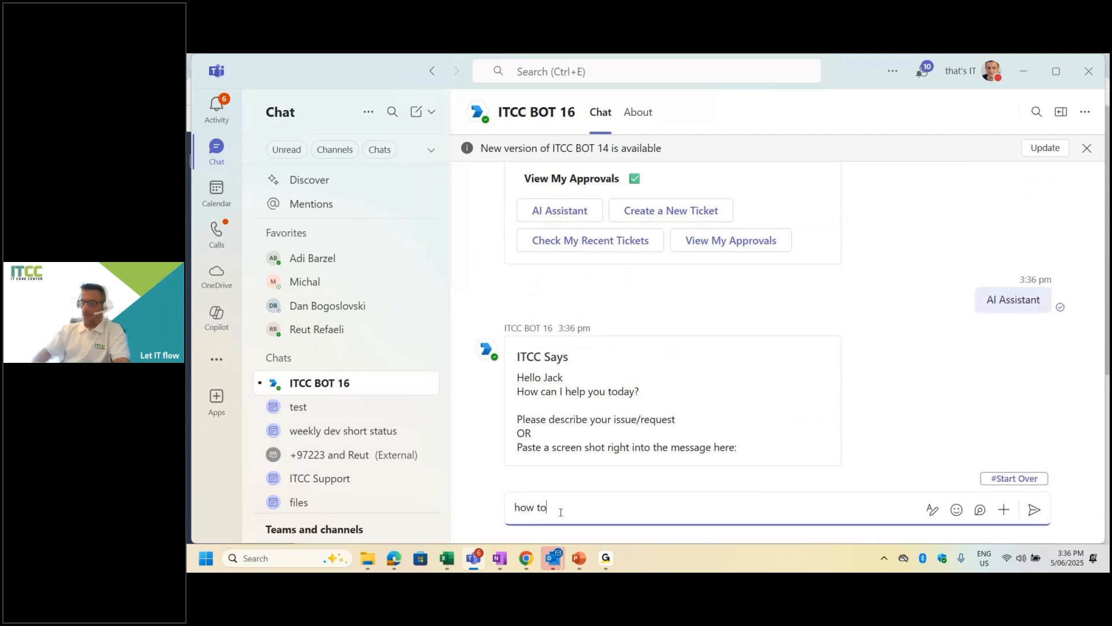
text( install firefox)
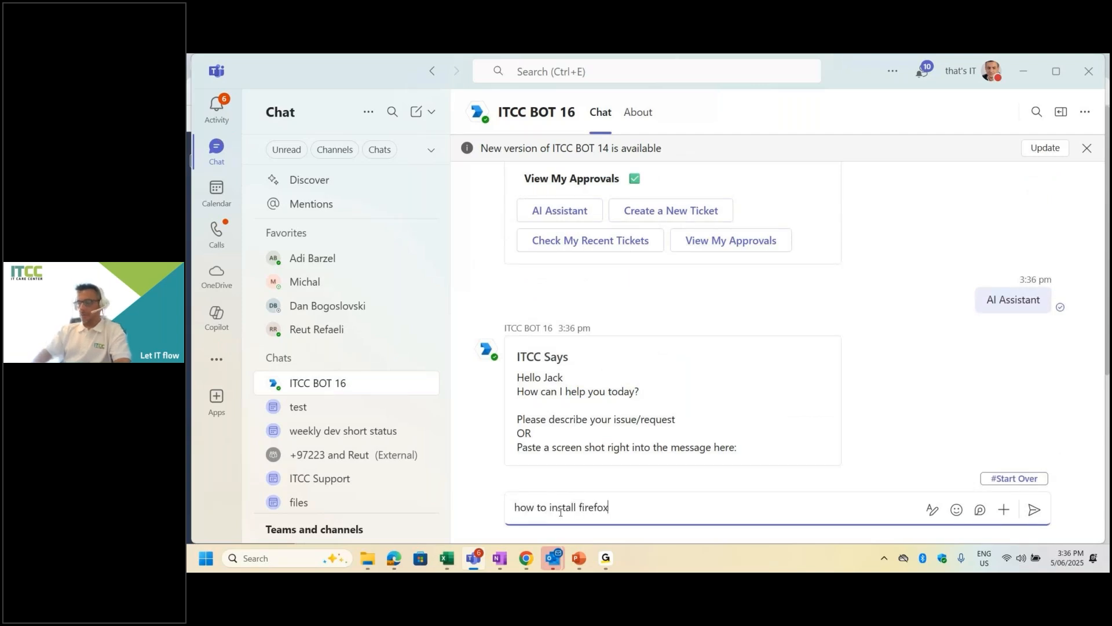
key(Return)
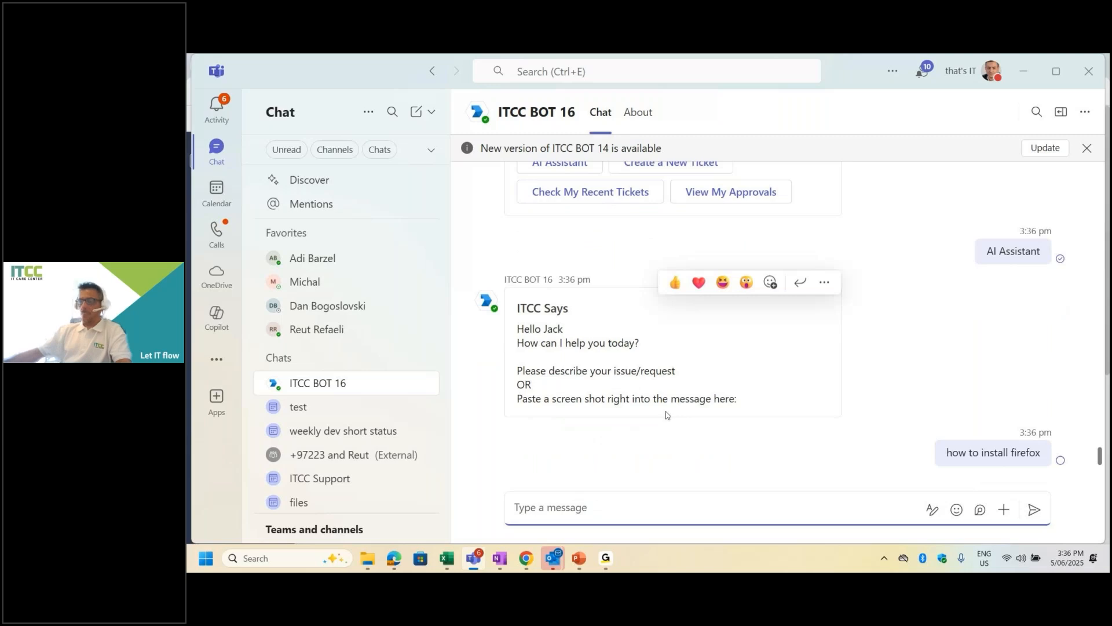
Check the bot's reply, then return to the chatbot editor in Chrome
key(alt+Tab)
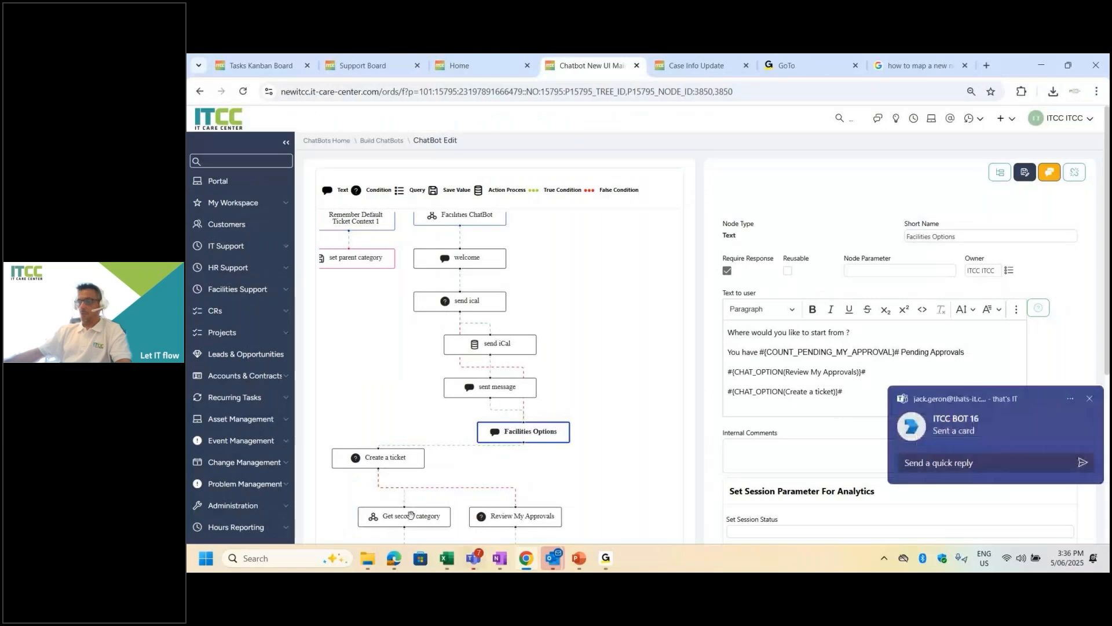
key(alt+Tab)
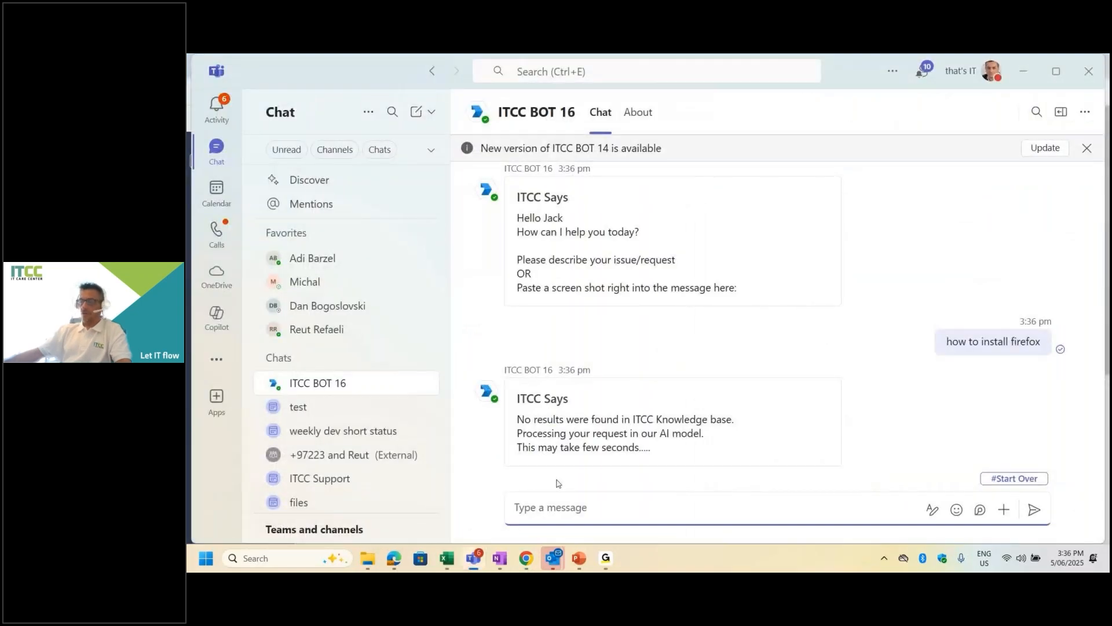
key(alt+Tab)
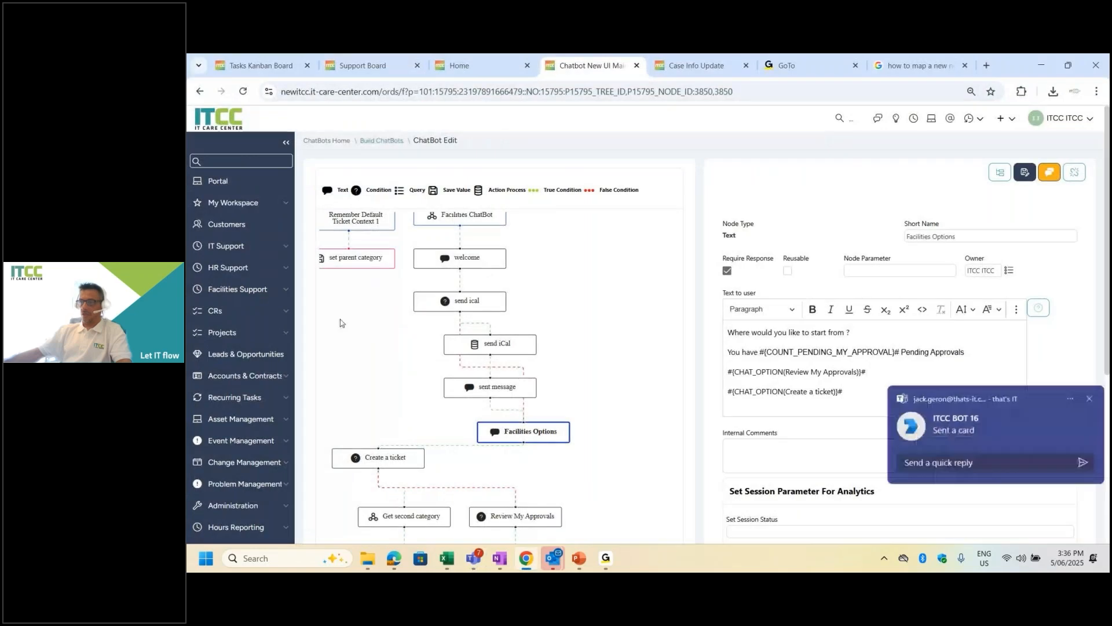